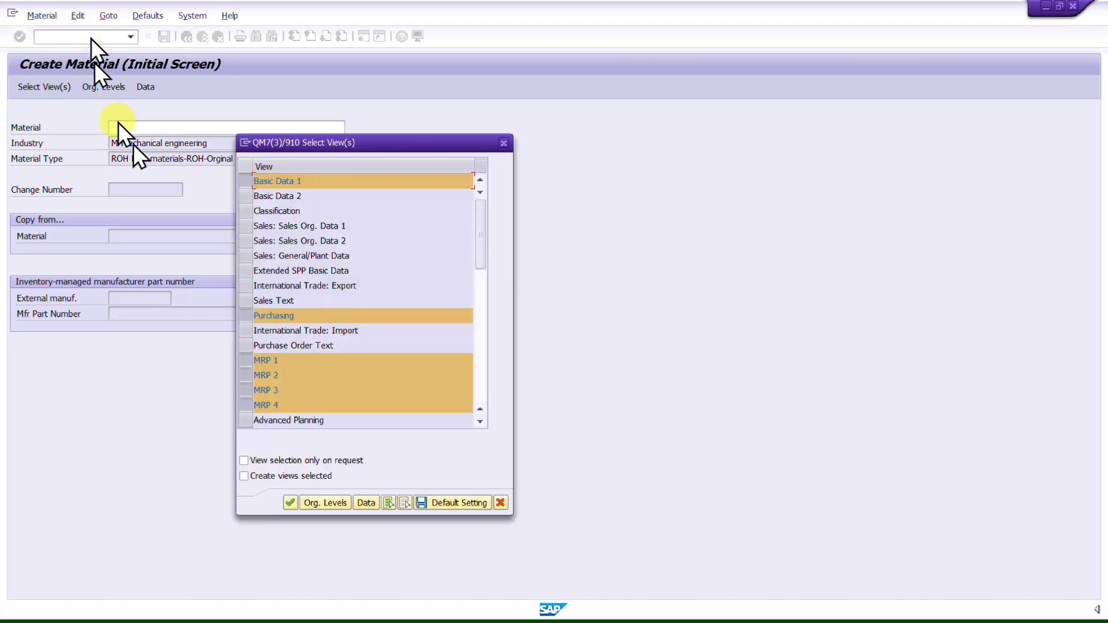
- Accept the preselected material views and the organizational levels with plant 0001 and storage location 0001
{"action": "scroll", "coordinate": [378, 221], "scroll_direction": "down", "scroll_amount": 3}
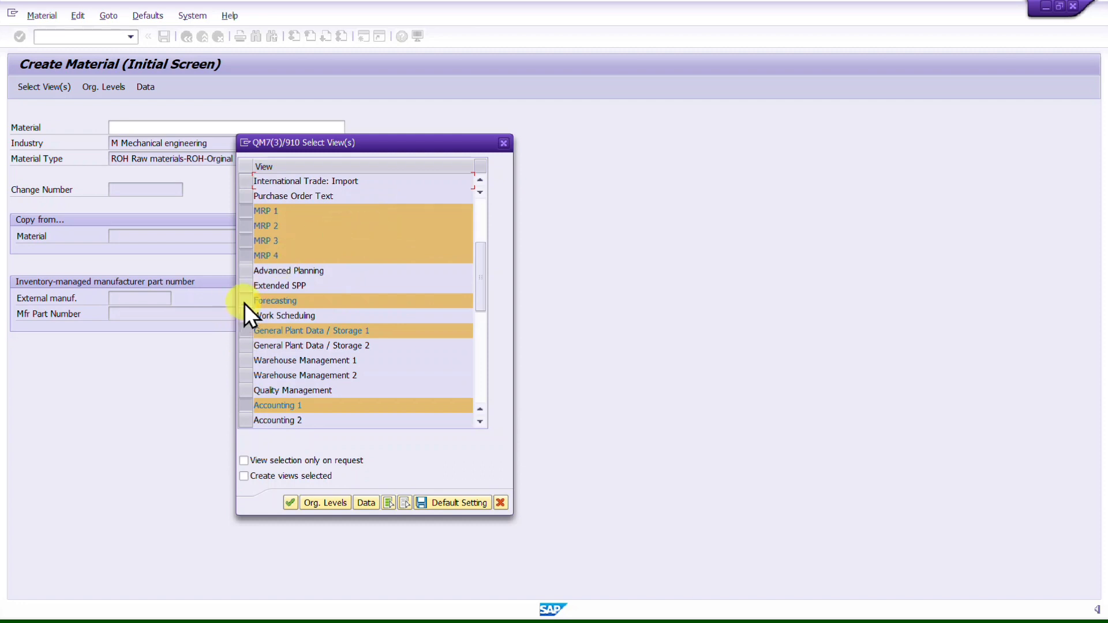
{"action": "key", "text": "Return"}
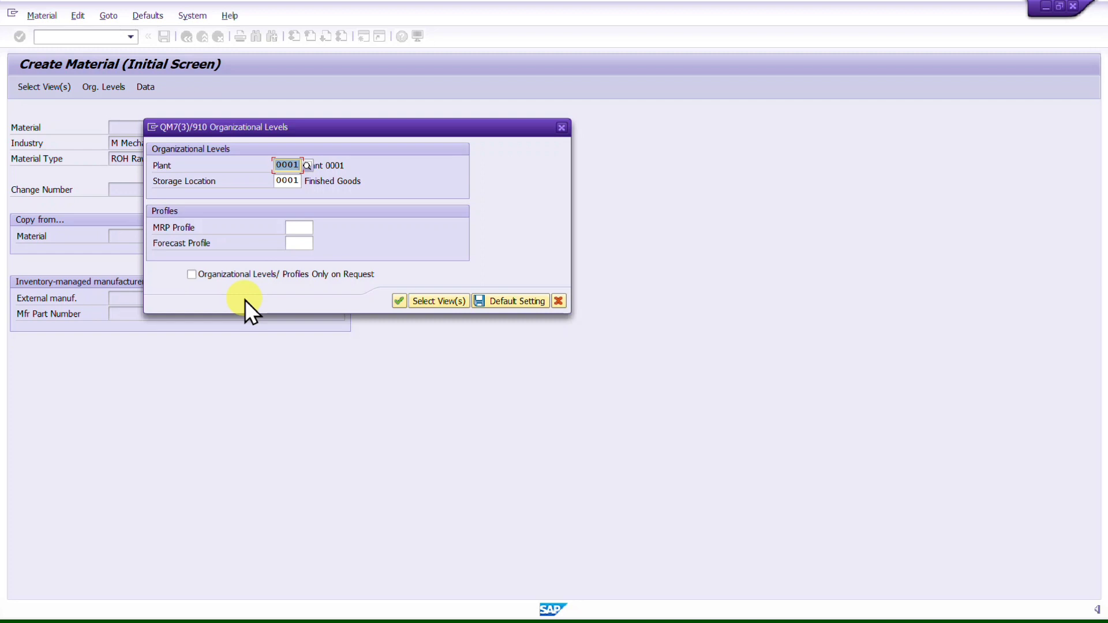
{"action": "key", "text": "Return"}
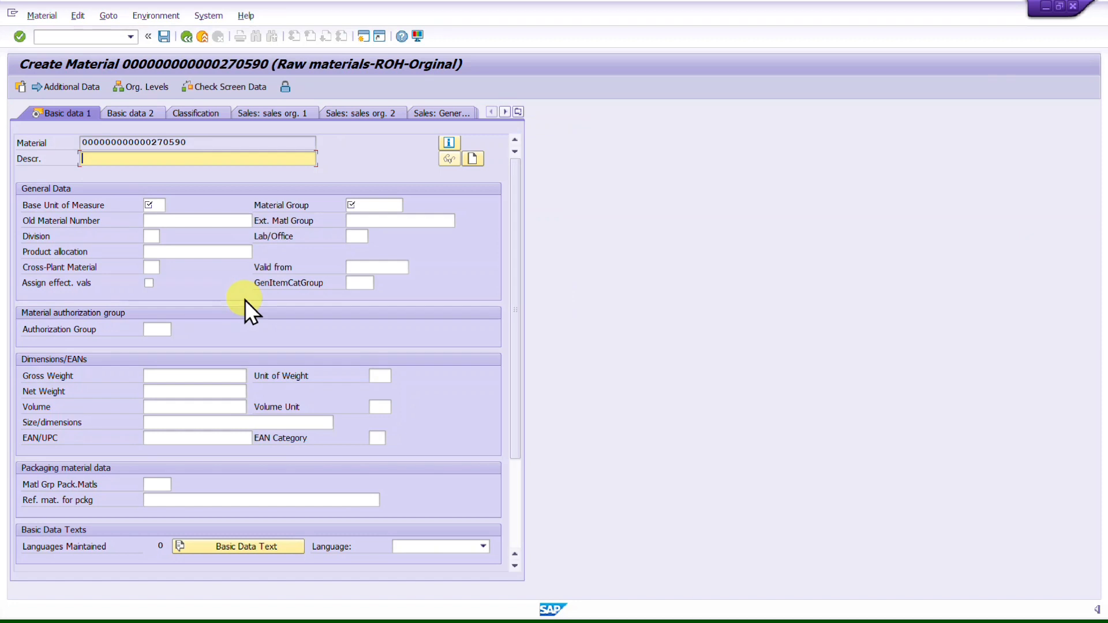
- Enter the description "TEST Forecast MRP", base unit of measure EA and material group 01, and confirm the basic data
{"action": "type", "text": "TEST"}
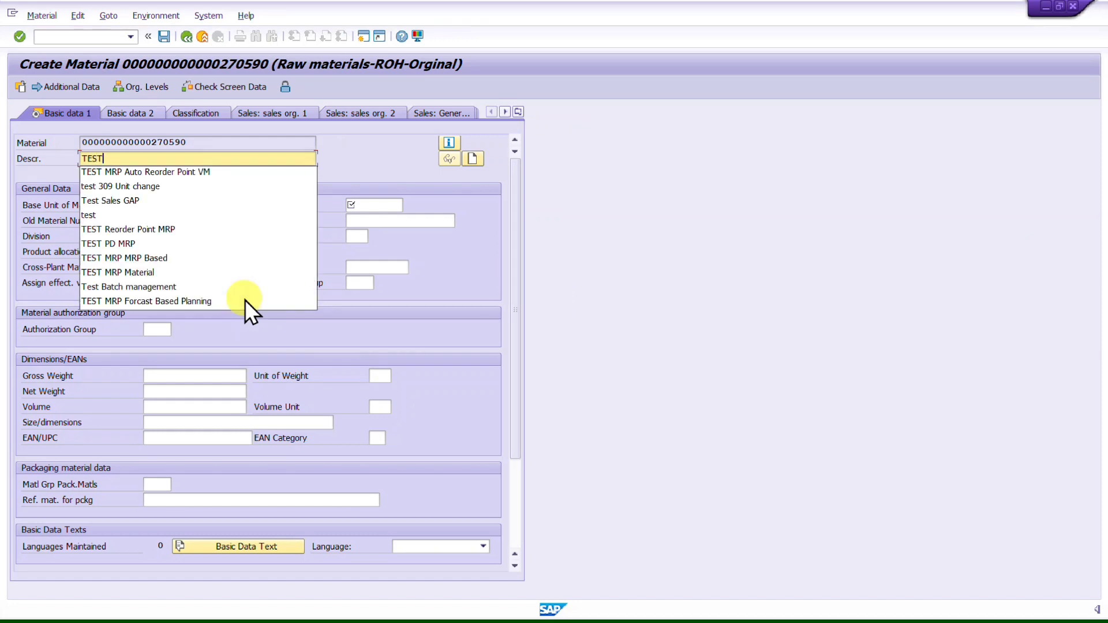
{"action": "type", "text": " Fore"}
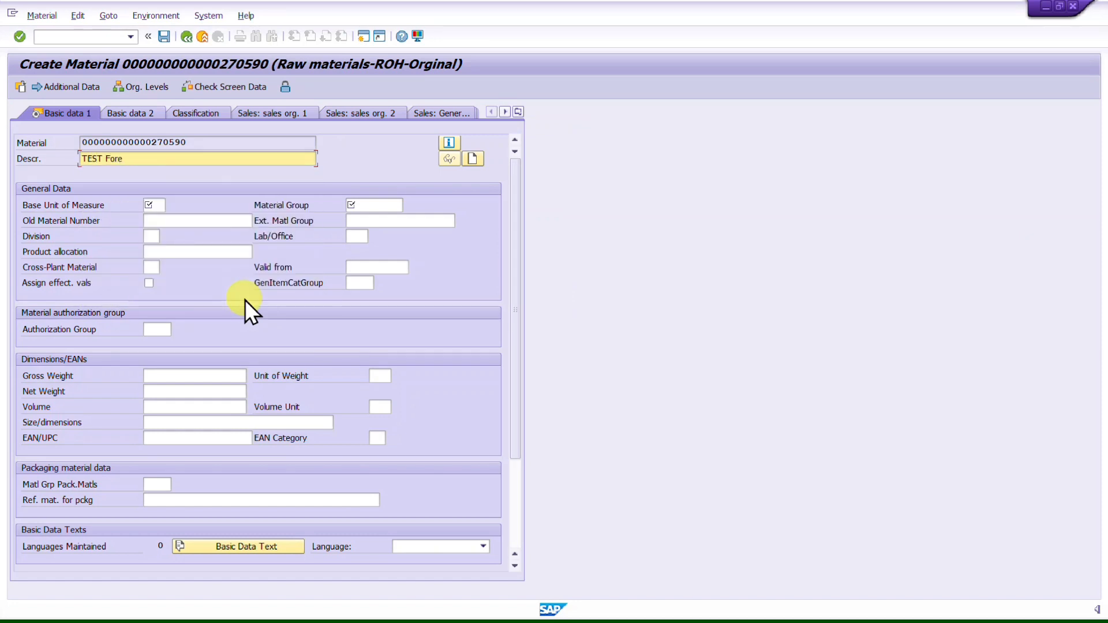
{"action": "type", "text": "cast MRP"}
{"action": "key", "text": "Tab"}
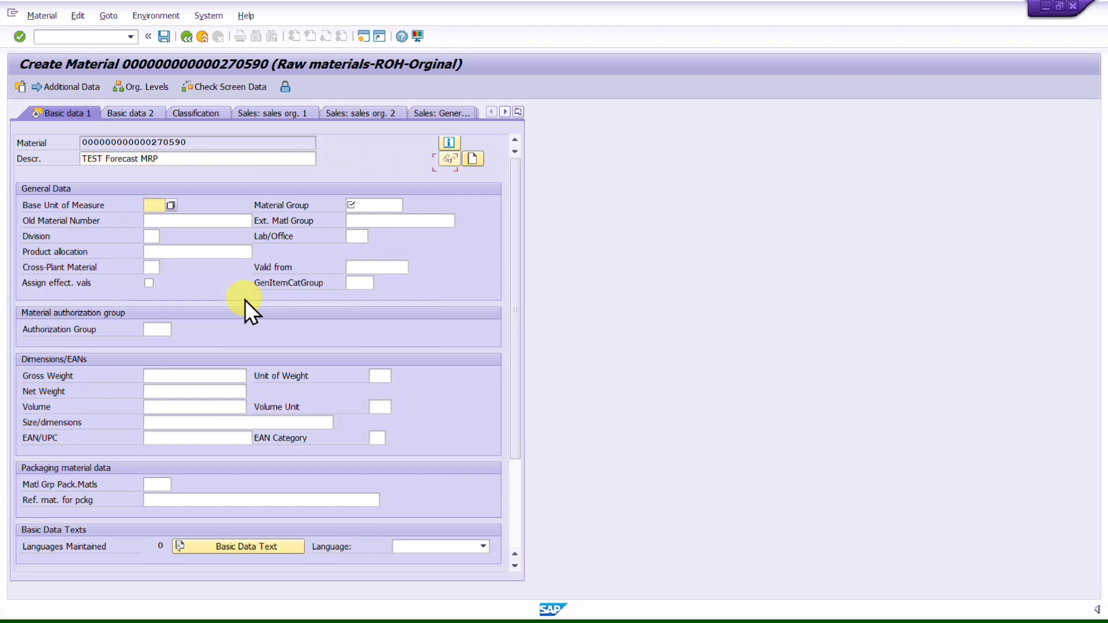
{"action": "type", "text": "EA"}
{"action": "key", "text": "Tab"}
{"action": "type", "text": "01"}
{"action": "key", "text": "Return"}
- Set the purchasing group to 001 in the purchasing data
{"action": "key", "text": "Tab"}
{"action": "key", "text": "Tab"}
{"action": "key", "text": "Tab"}
{"action": "key", "text": "Tab"}
{"action": "key", "text": "Tab"}
{"action": "type", "text": "001"}
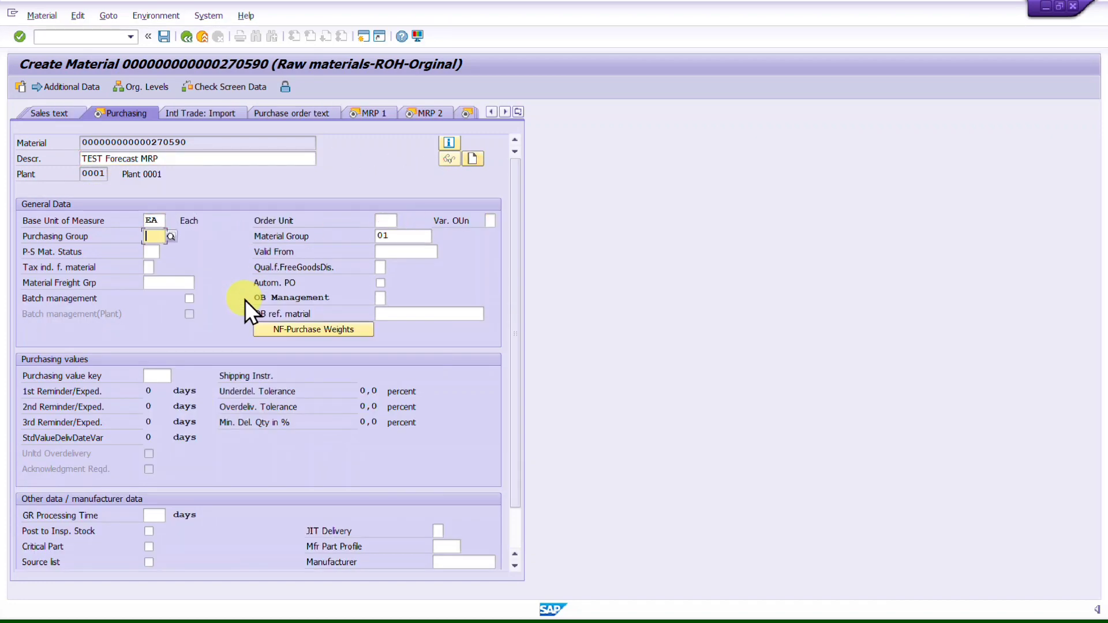
- Set the purchasing value key to 1 and the GR processing time to 2 days, and confirm the purchasing data
{"action": "key", "text": "Tab"}
{"action": "key", "text": "Tab"}
{"action": "key", "text": "Tab"}
{"action": "key", "text": "Tab"}
{"action": "key", "text": "Tab"}
{"action": "key", "text": "Tab"}
{"action": "key", "text": "Tab"}
{"action": "key", "text": "Tab"}
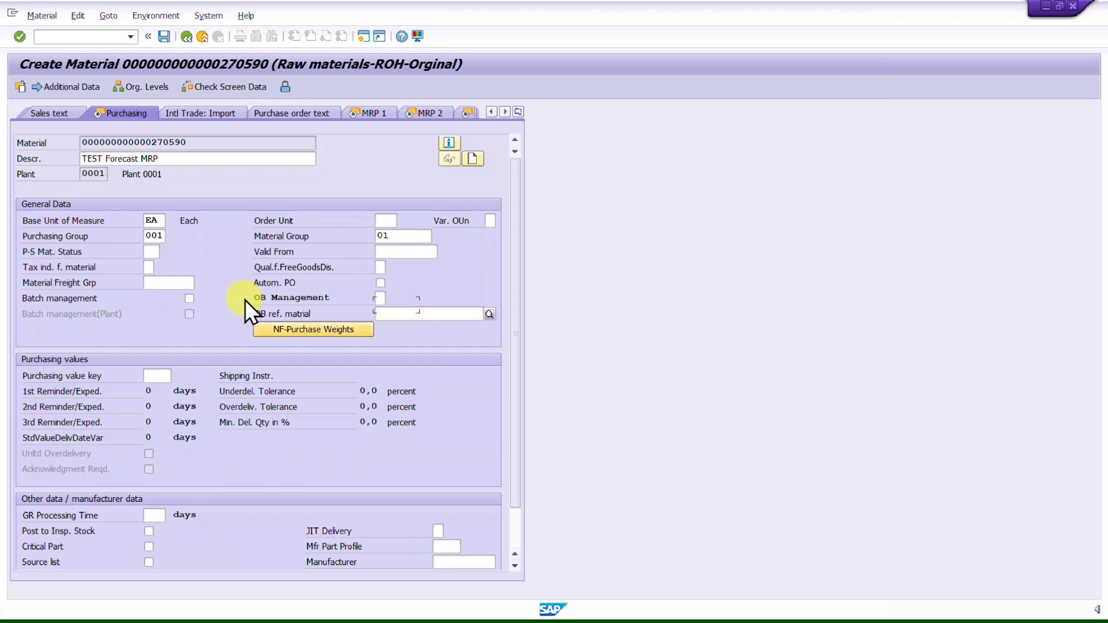
{"action": "type", "text": "1"}
{"action": "type", "text": "2"}
{"action": "key", "text": "Return"}
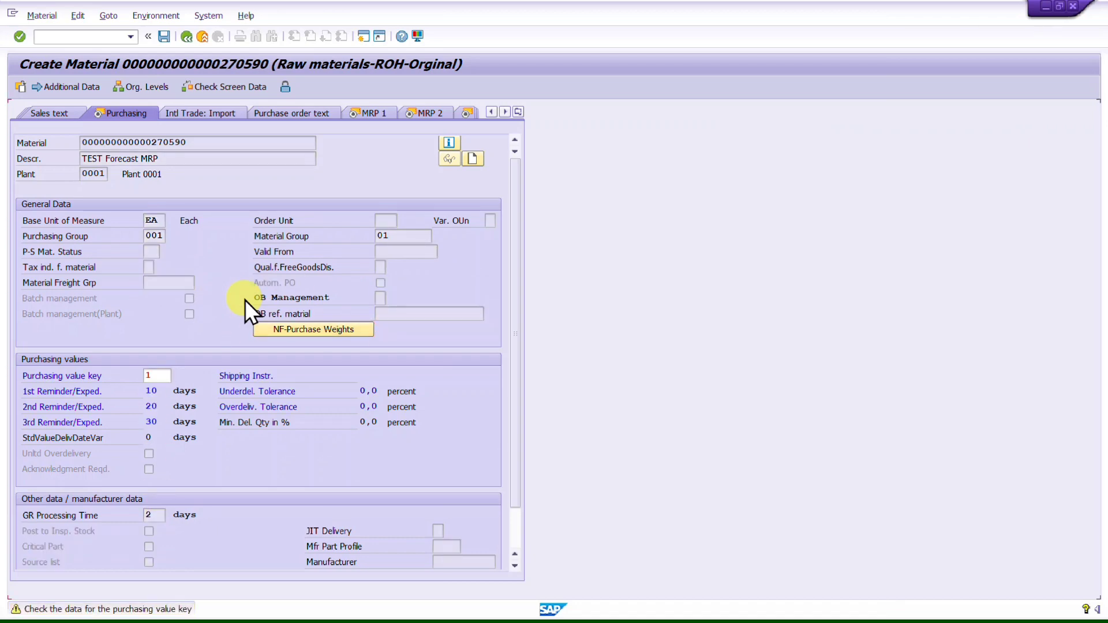
{"action": "key", "text": "Return"}
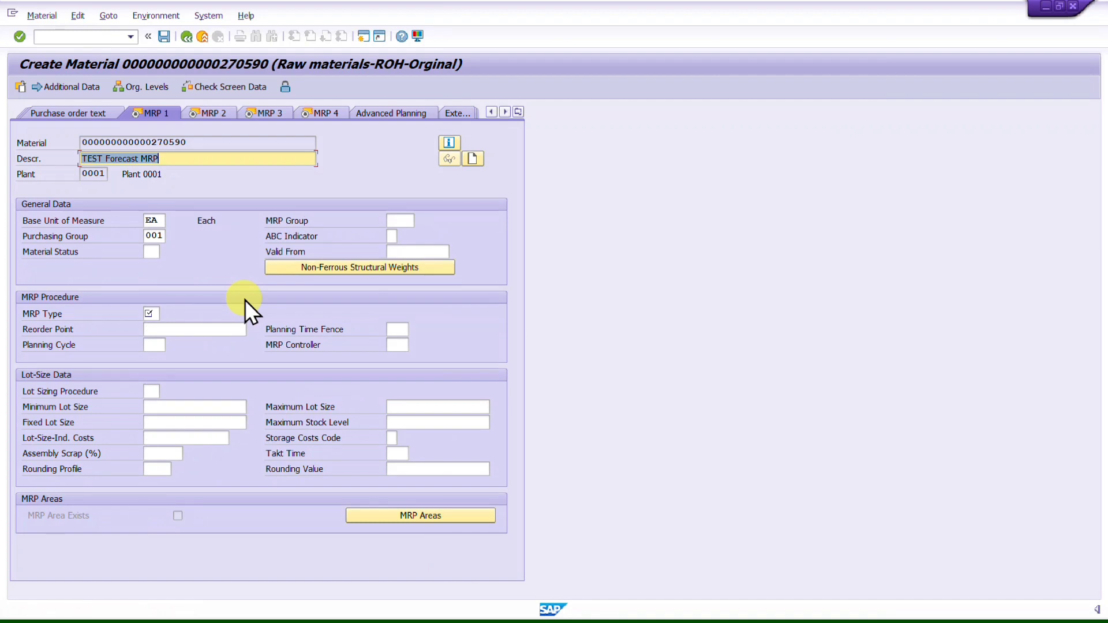
- Set the ABC indicator to C (Material - Low Significance) in the MRP 1 general data
{"action": "key", "text": "Tab"}
{"action": "key", "text": "Tab"}
{"action": "key", "text": "Tab"}
{"action": "key", "text": "Tab"}
{"action": "key", "text": "Tab"}
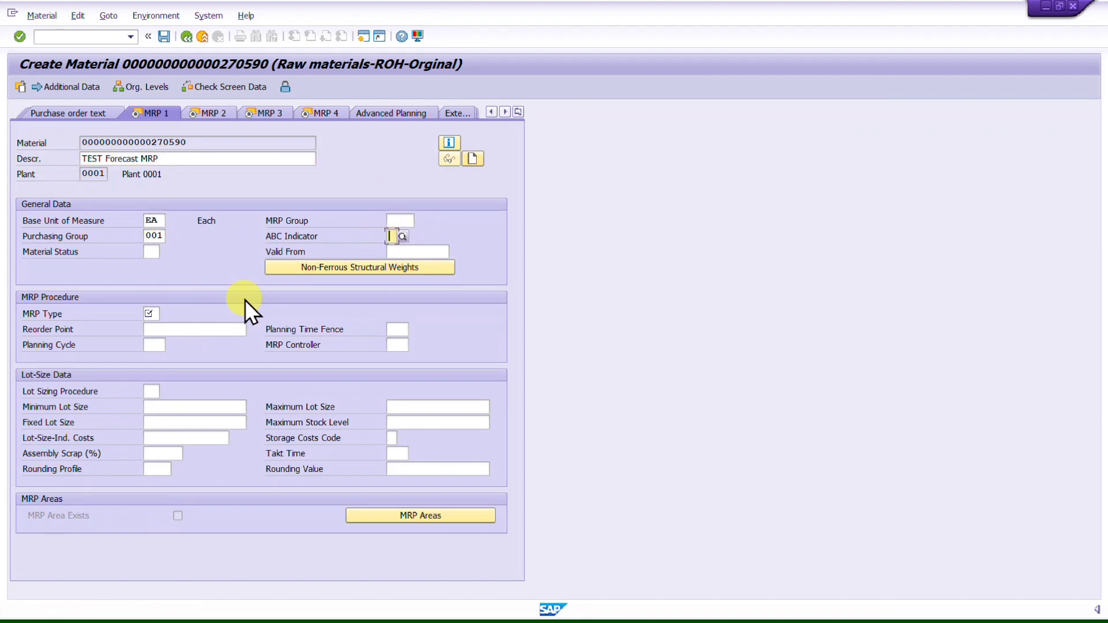
{"action": "type", "text": "C"}
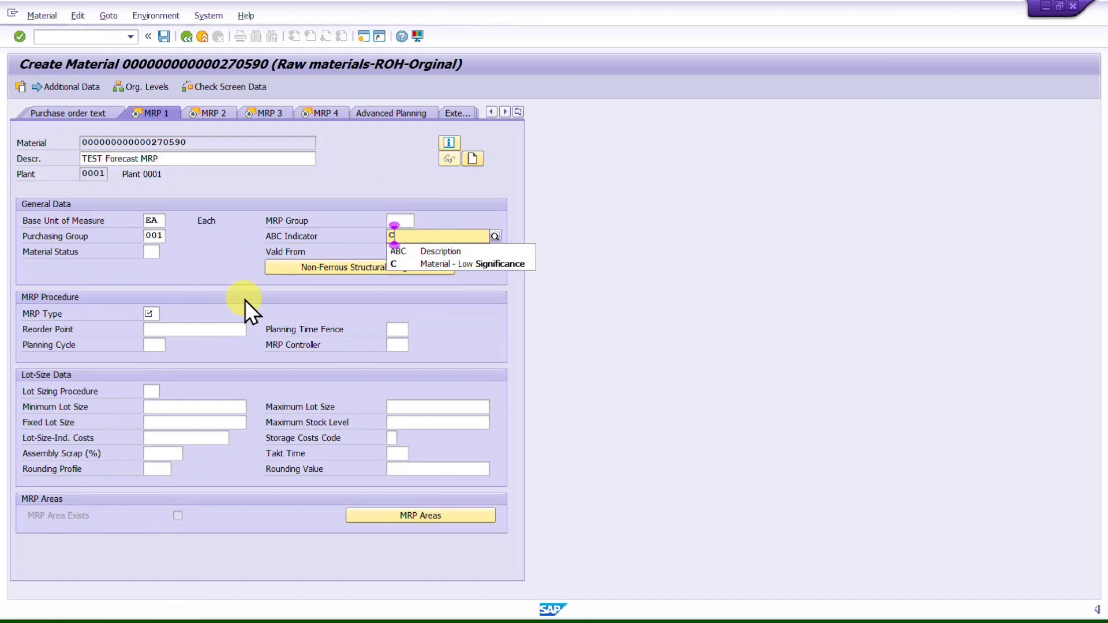
{"action": "key", "text": "Down"}
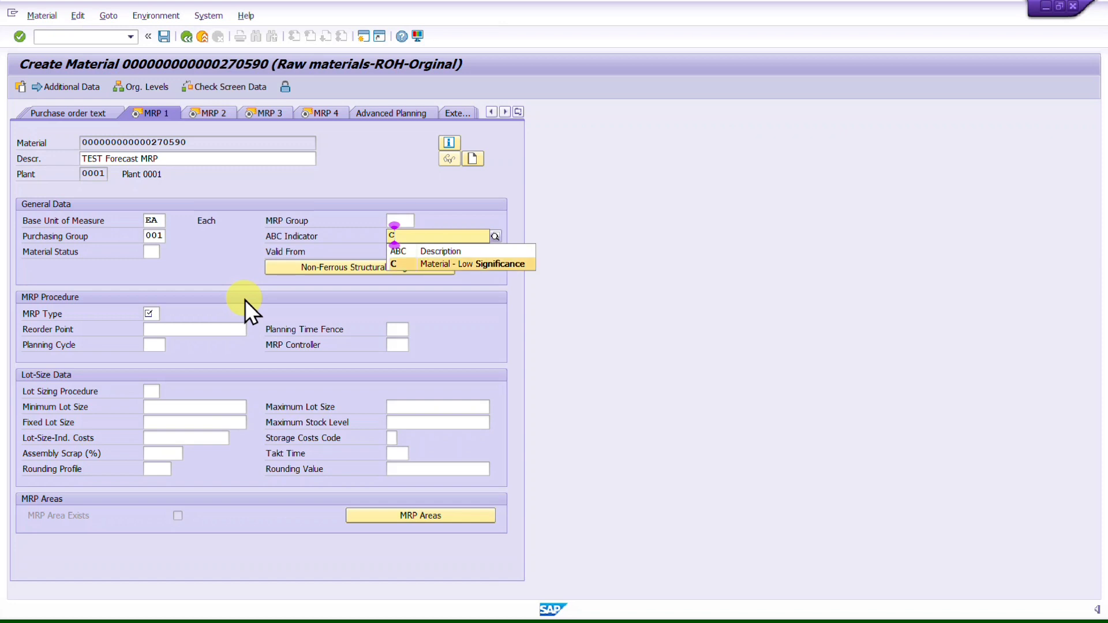
{"action": "key", "text": "Return"}
{"action": "key", "text": "Tab"}
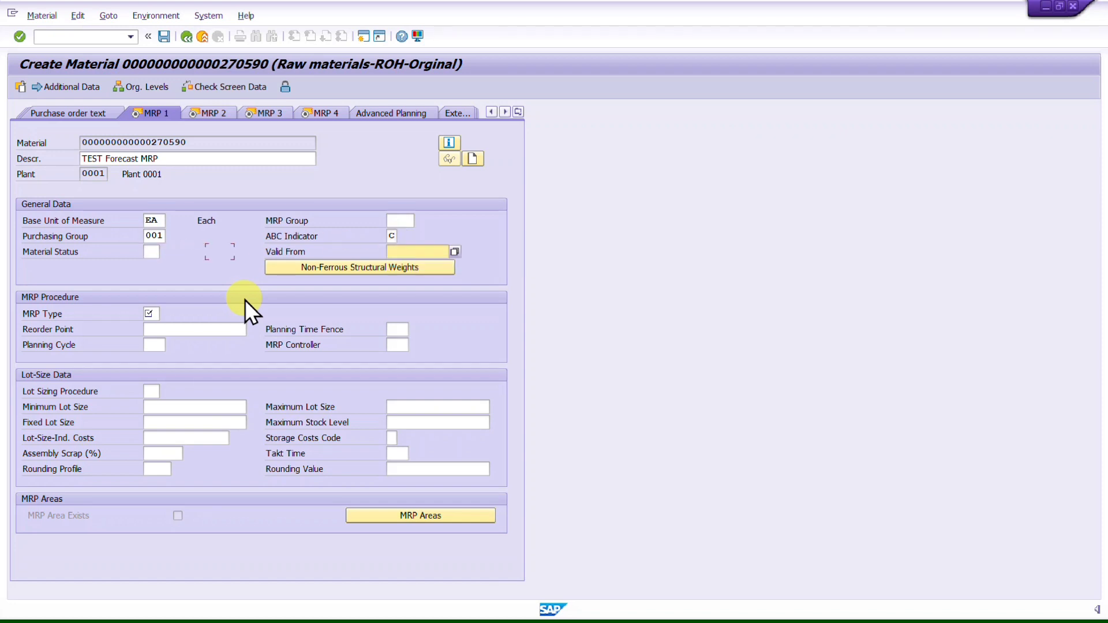
- Choose MRP type VV from the list of possible MRP types
{"action": "key", "text": "Tab"}
{"action": "key", "text": "Tab"}
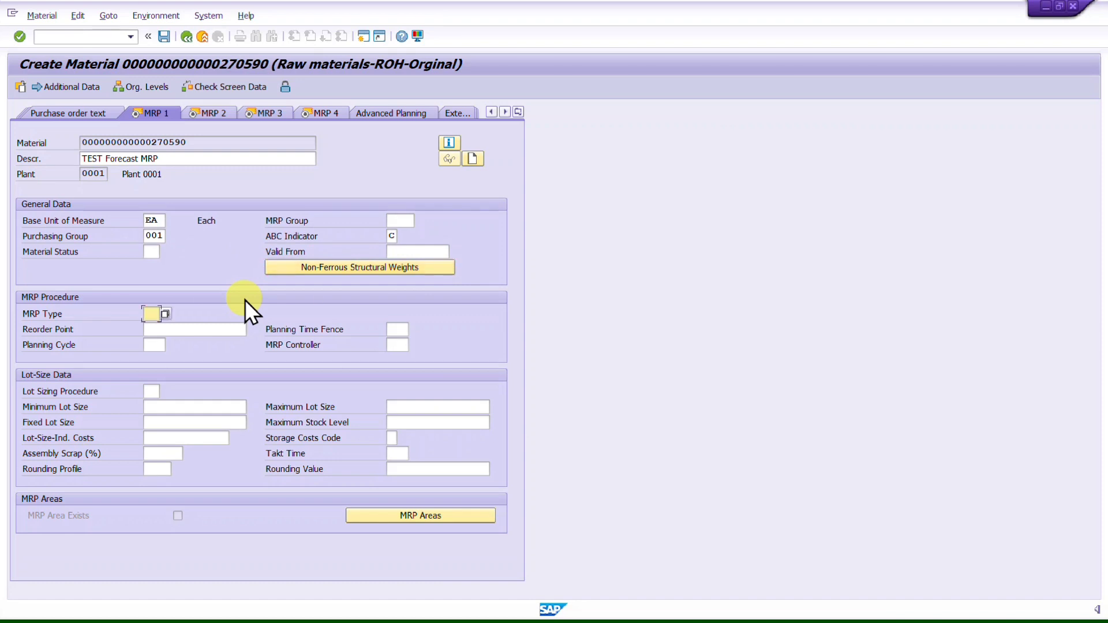
{"action": "left_click", "coordinate": [165, 313]}
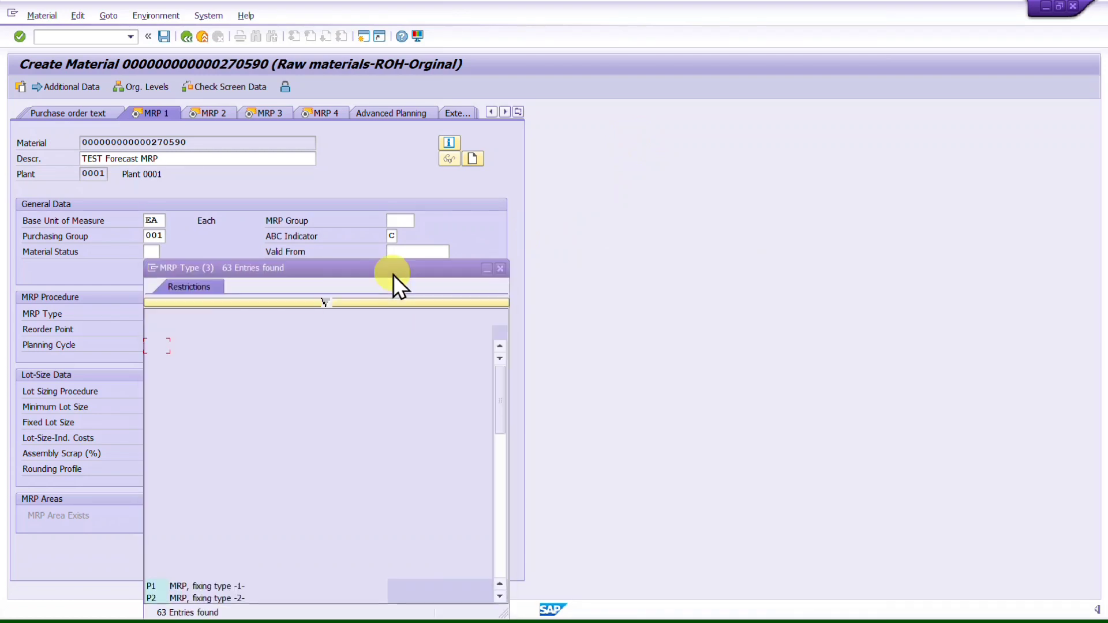
{"action": "left_click_drag", "start_coordinate": [558, 224], "coordinate": [908, 113]}
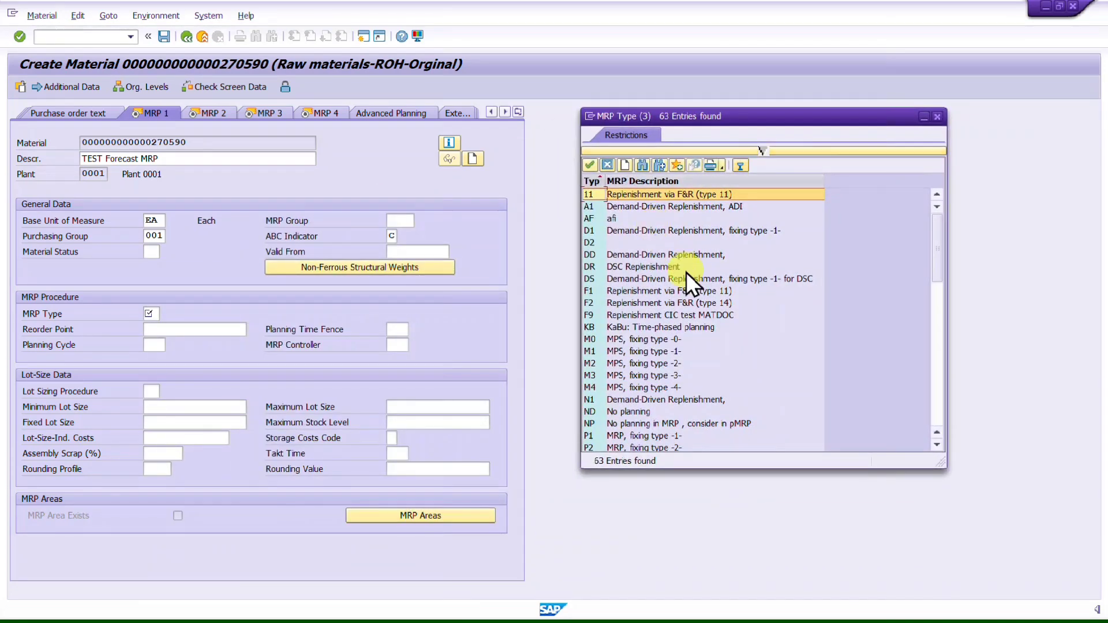
{"action": "left_click_drag", "start_coordinate": [730, 110], "coordinate": [680, 101]}
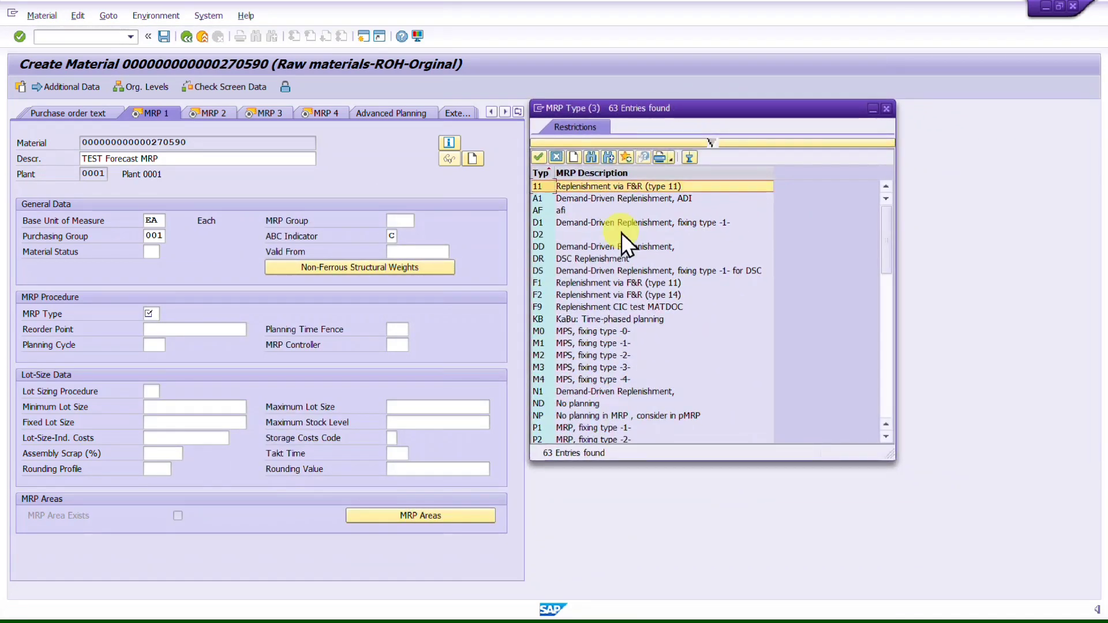
{"action": "scroll", "coordinate": [621, 232], "scroll_direction": "down", "scroll_amount": 3}
{"action": "scroll", "coordinate": [621, 232], "scroll_direction": "down", "scroll_amount": 10}
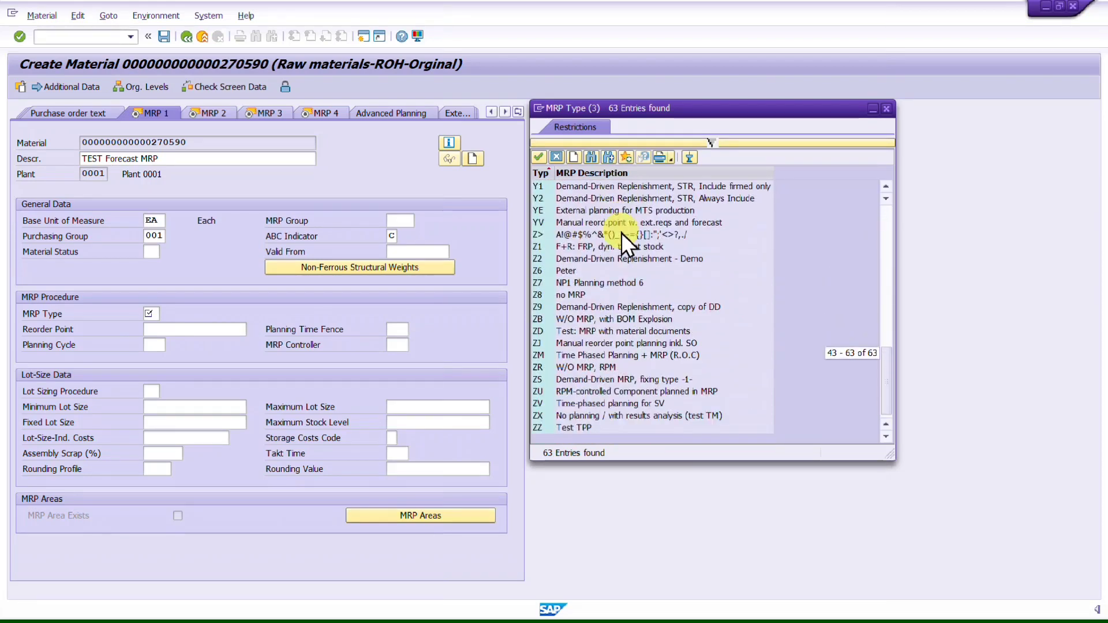
{"action": "scroll", "coordinate": [621, 232], "scroll_direction": "up", "scroll_amount": 3}
{"action": "left_click", "coordinate": [548, 283]}
{"action": "double_click", "coordinate": [636, 282]}
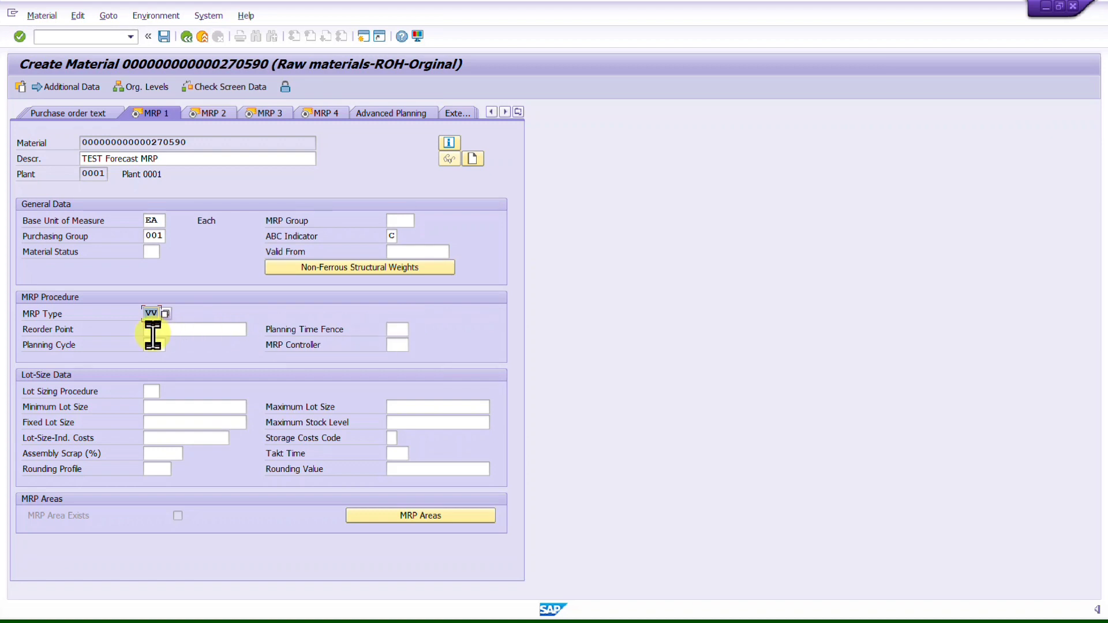
- Set the MRP controller to 001 and the lot sizing procedure to EX, and confirm the MRP 1 data
{"action": "left_click", "coordinate": [399, 344]}
{"action": "type", "text": "00"}
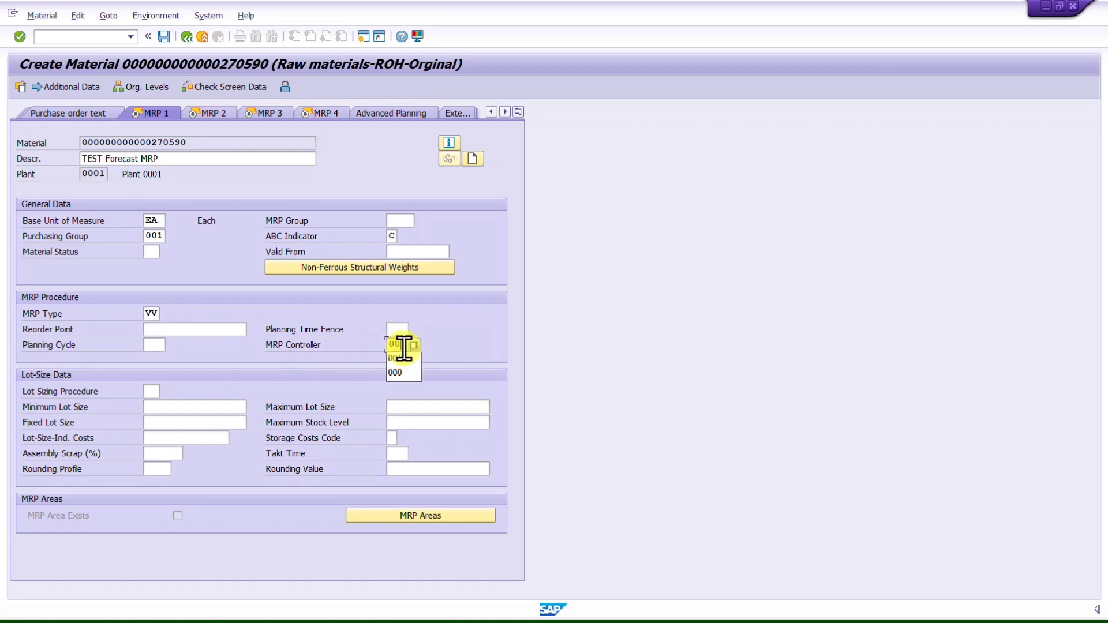
{"action": "type", "text": "1"}
{"action": "left_click", "coordinate": [157, 394]}
{"action": "type", "text": "ex"}
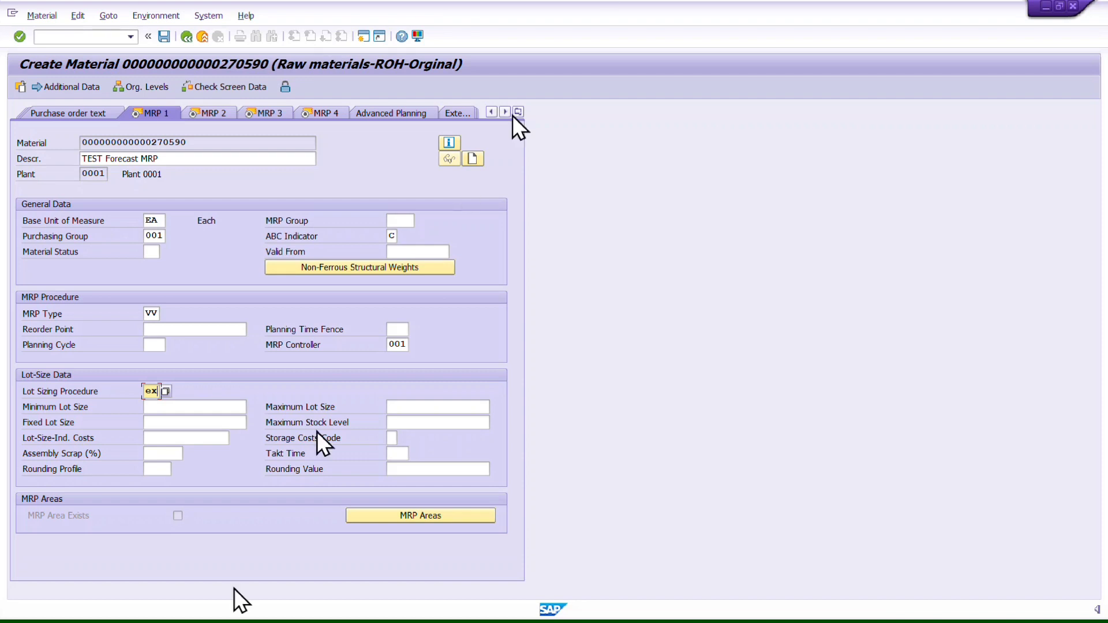
{"action": "key", "text": "Return"}
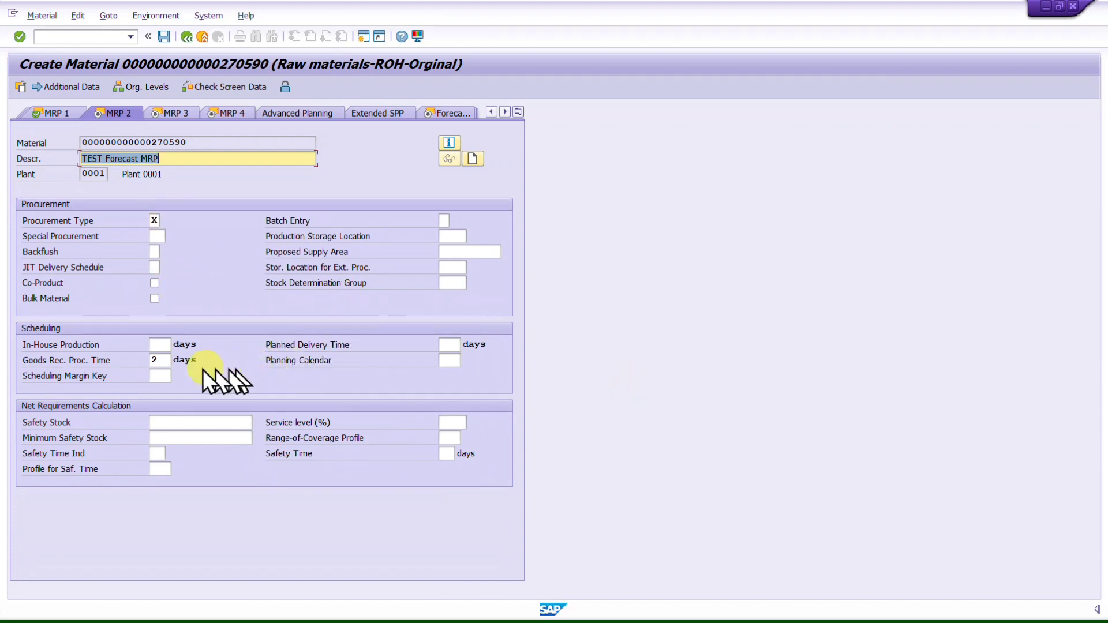
- Set the planned delivery time to 2 days and confirm the MRP 2 data, leaving in-house production empty
{"action": "left_click", "coordinate": [449, 344]}
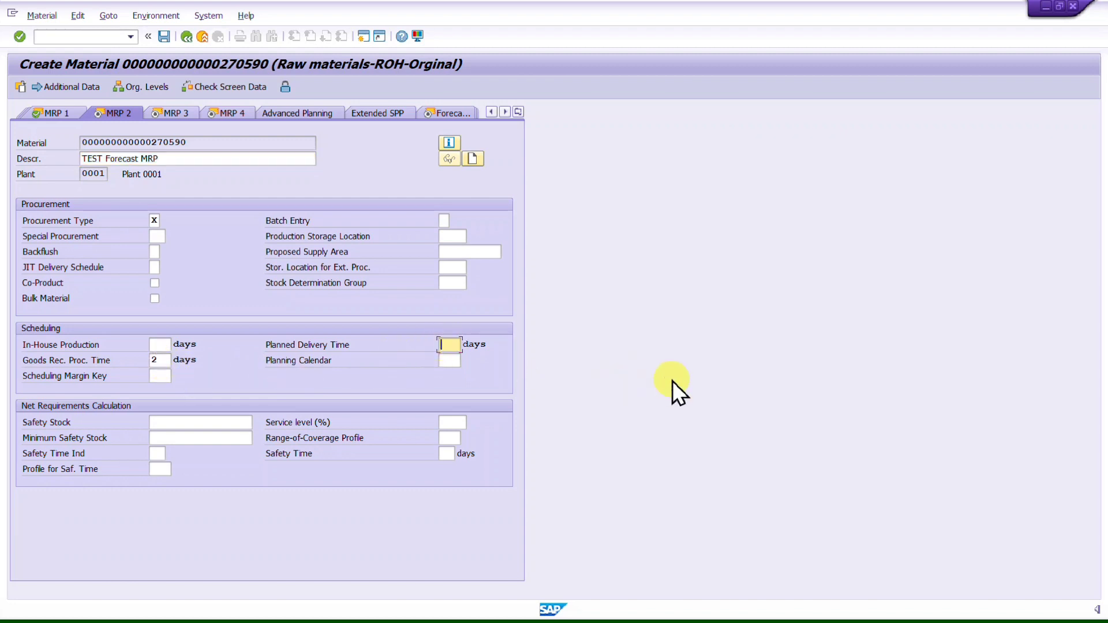
{"action": "type", "text": "2"}
{"action": "key", "text": "Return"}
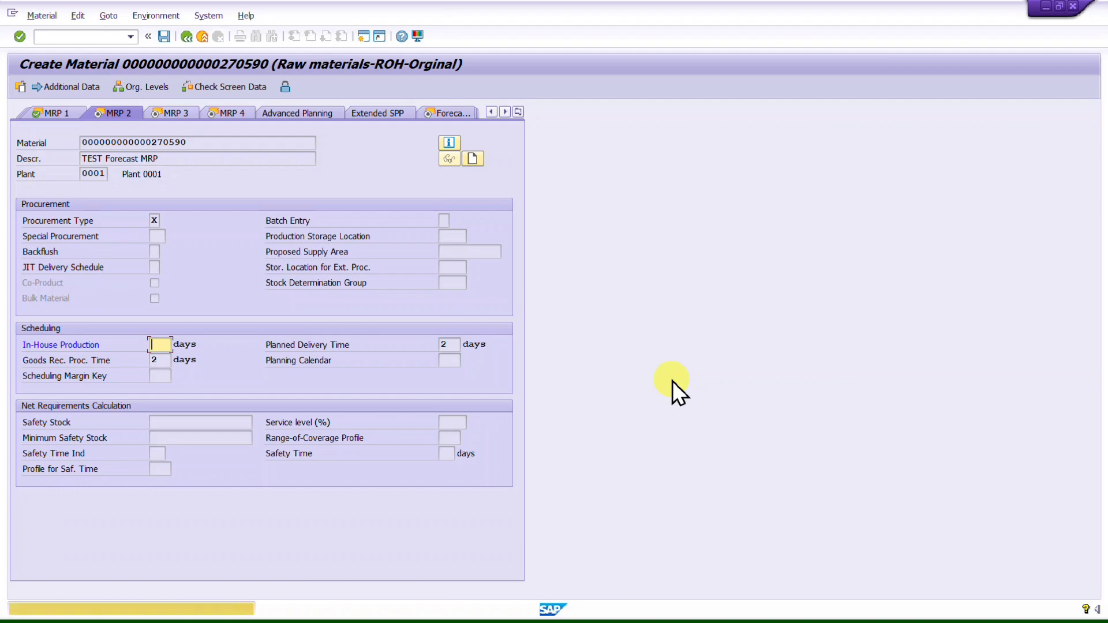
{"action": "key", "text": "Return"}
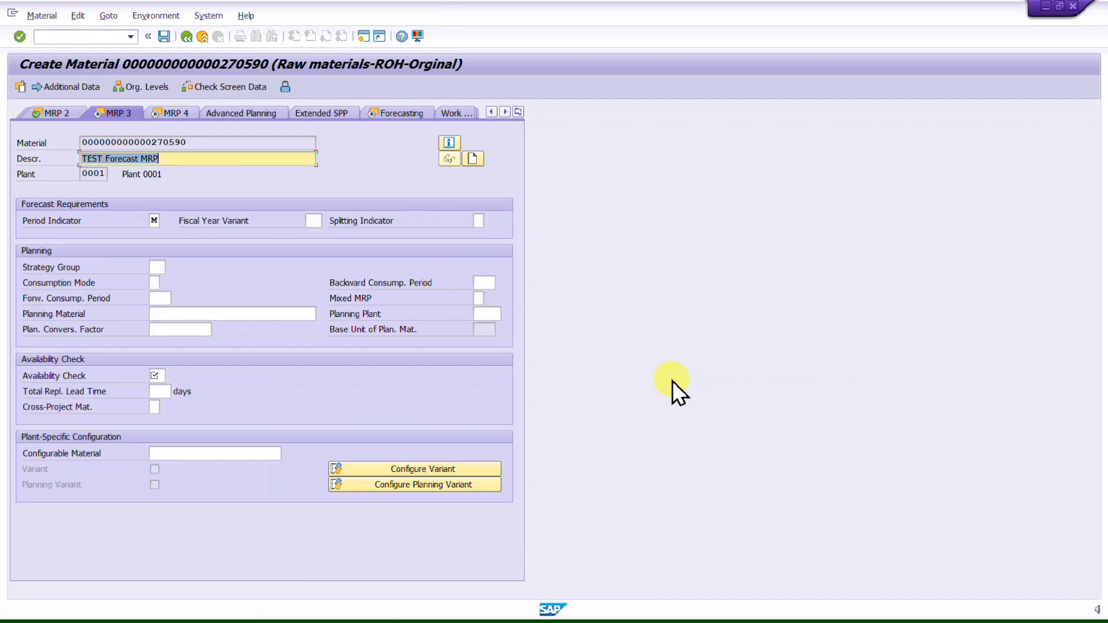
- Set the availability check to KP and continue through the MRP views to the forecasting data
{"action": "key", "text": "Return"}
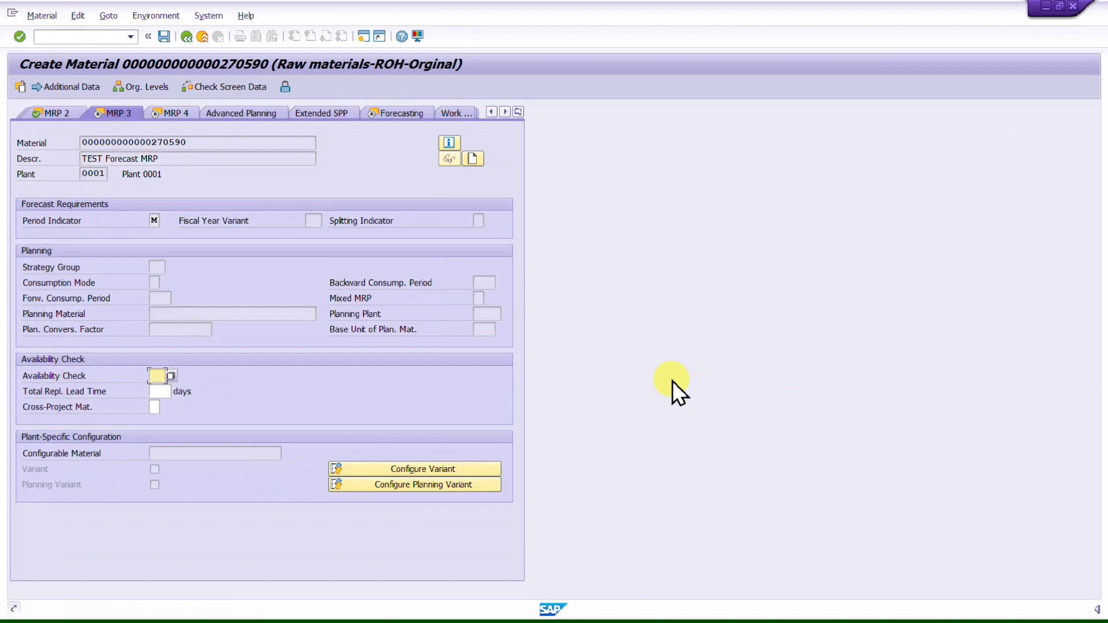
{"action": "type", "text": "KP"}
{"action": "key", "text": "Return"}
{"action": "key", "text": "Return"}
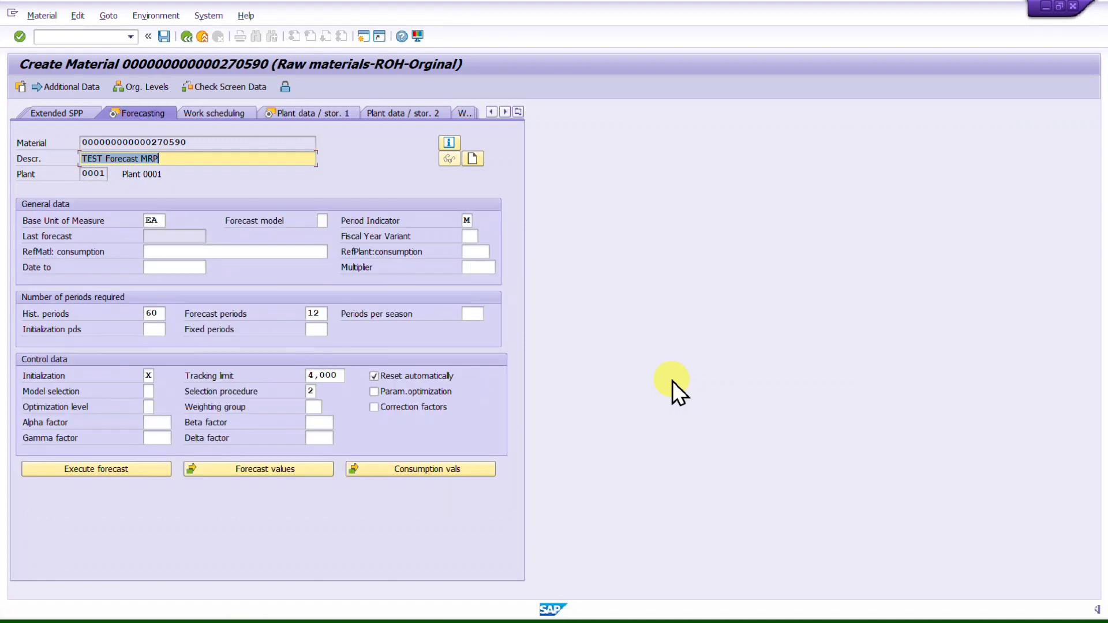
- Set the historical periods to 12 and choose Monthly as the period indicator for the forecast
{"action": "double_click", "coordinate": [159, 314]}
{"action": "key", "text": "BackSpace"}
{"action": "type", "text": "12"}
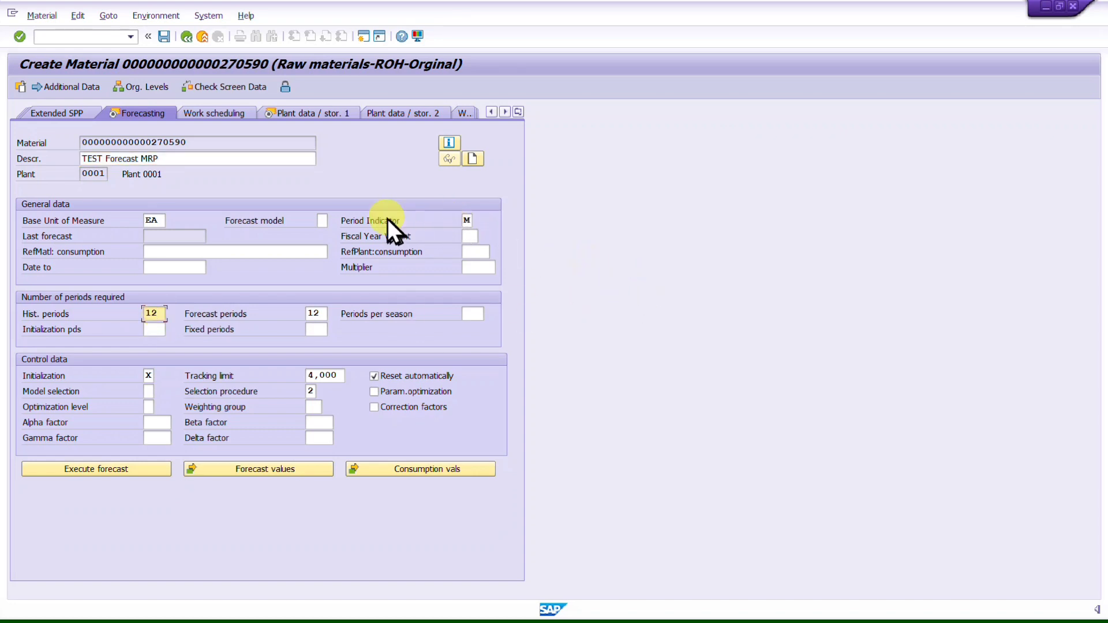
{"action": "left_click", "coordinate": [470, 222]}
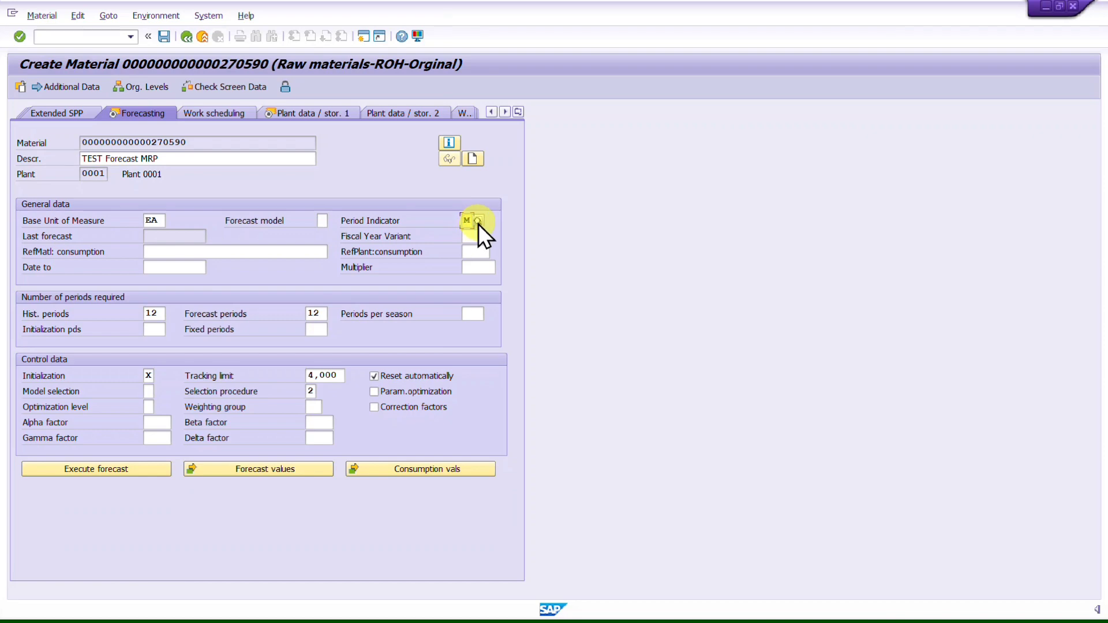
{"action": "left_click", "coordinate": [478, 221]}
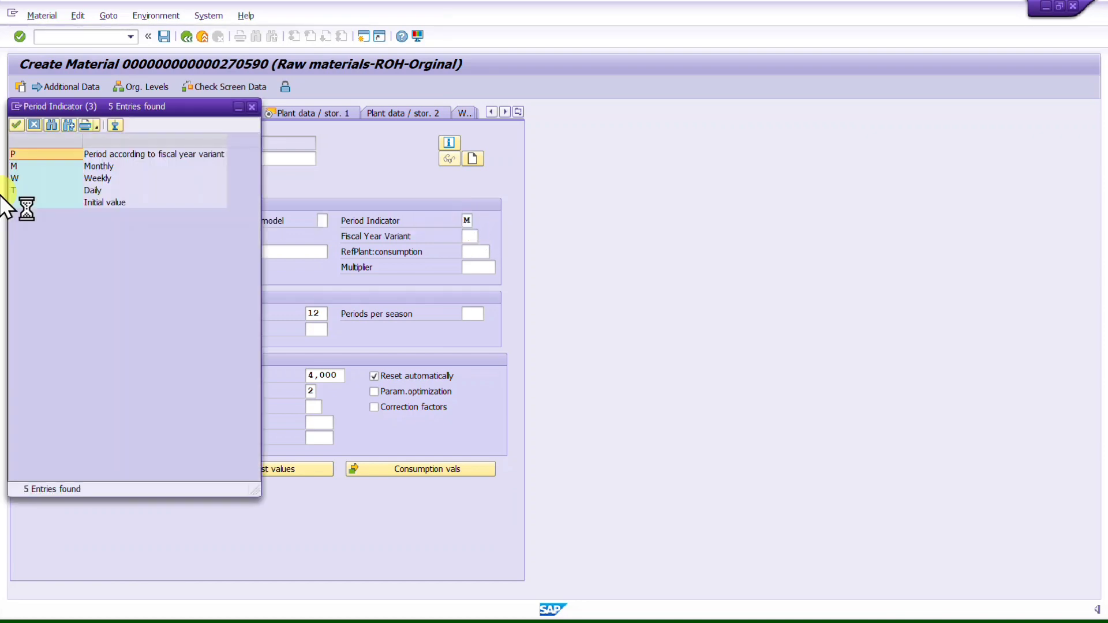
{"action": "double_click", "coordinate": [94, 167]}
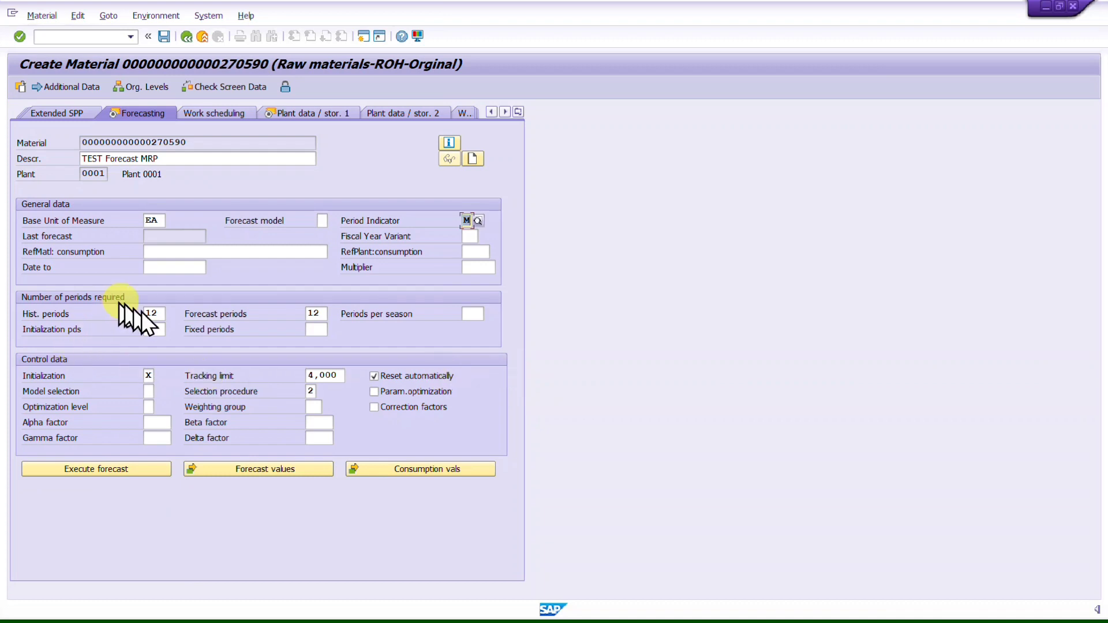
- Set the forecast periods to 07 and the periods per season to 12
{"action": "left_click", "coordinate": [324, 314]}
{"action": "key", "text": "BackSpace"}
{"action": "key", "text": "BackSpace"}
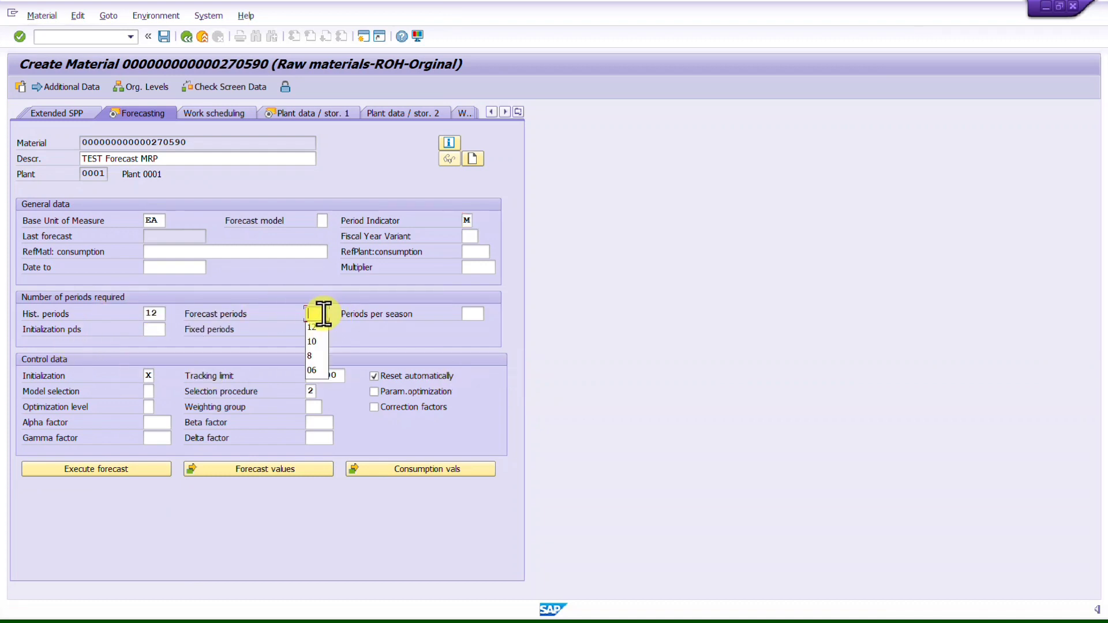
{"action": "type", "text": "07"}
{"action": "key", "text": "Tab"}
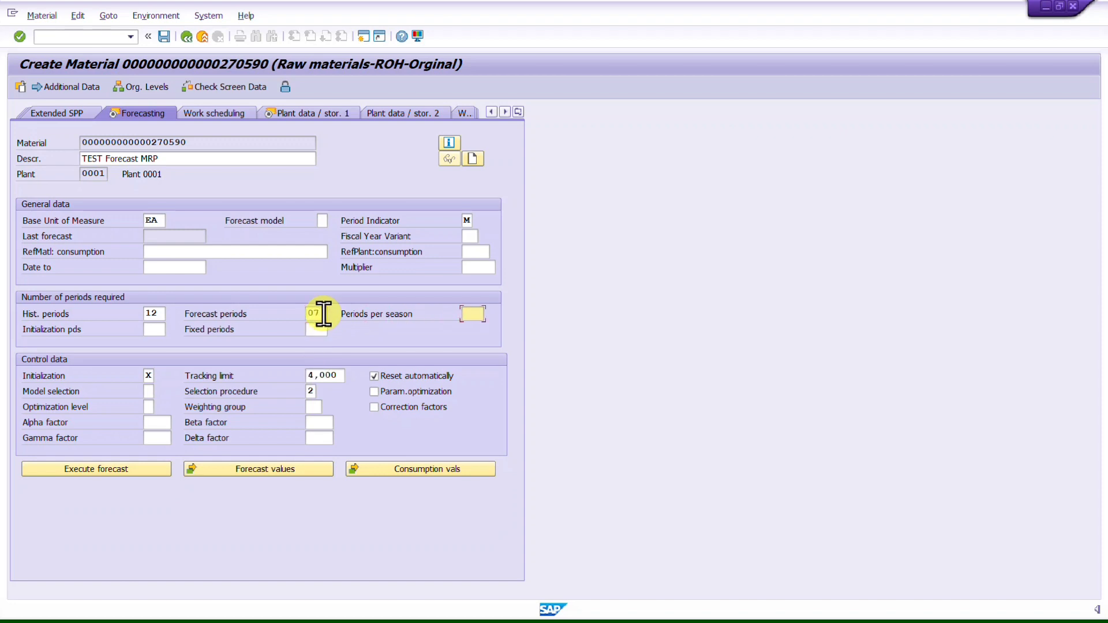
{"action": "type", "text": "12"}
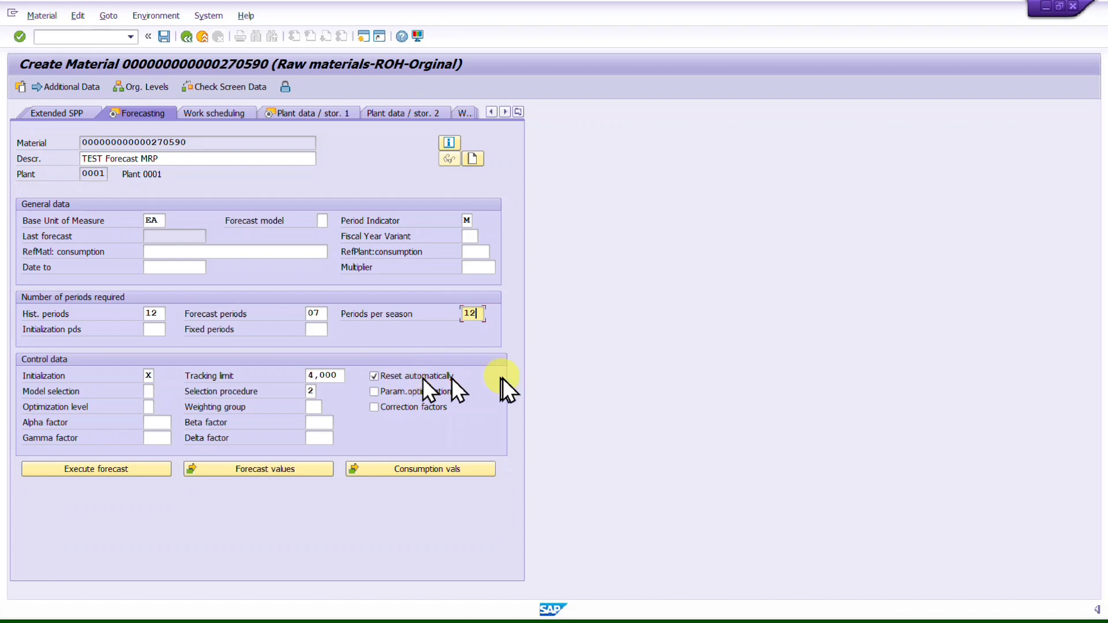
- Open the consumption values and enter total consumption of 100, 99, 97, 101 and 99 for periods 07.2023 back to 03.2023
{"action": "left_click", "coordinate": [435, 467]}
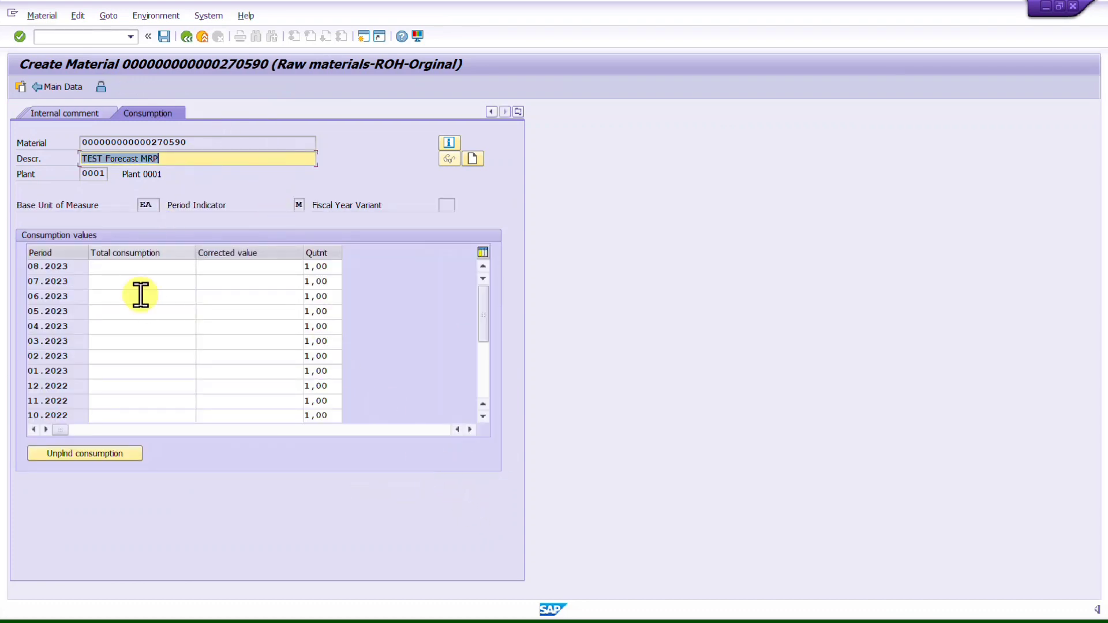
{"action": "left_click", "coordinate": [118, 281]}
{"action": "type", "text": "100"}
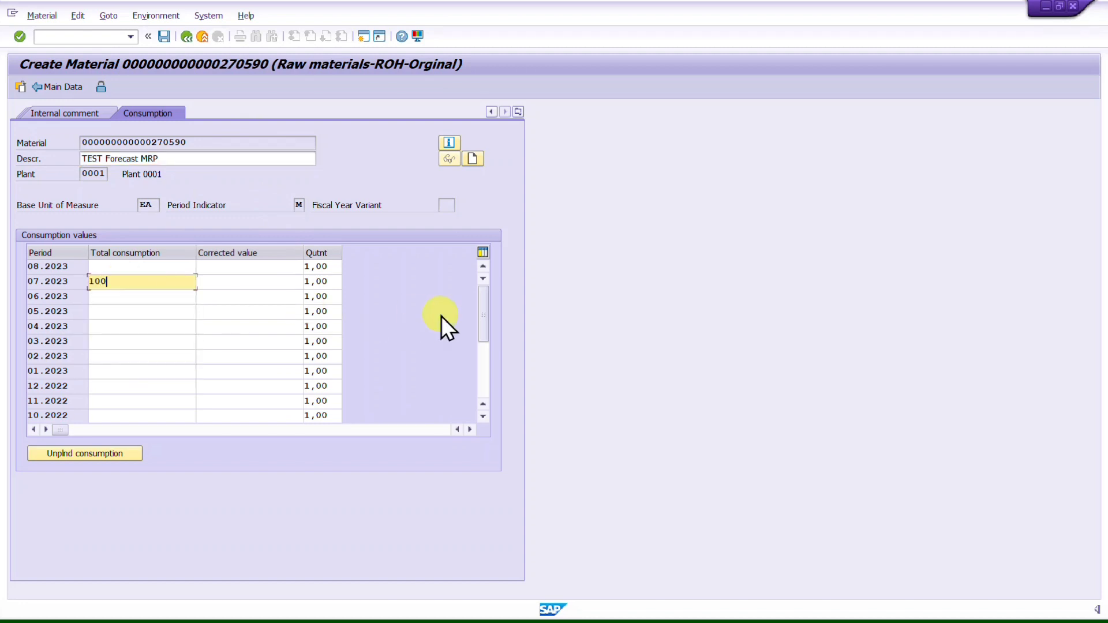
{"action": "key", "text": "Down"}
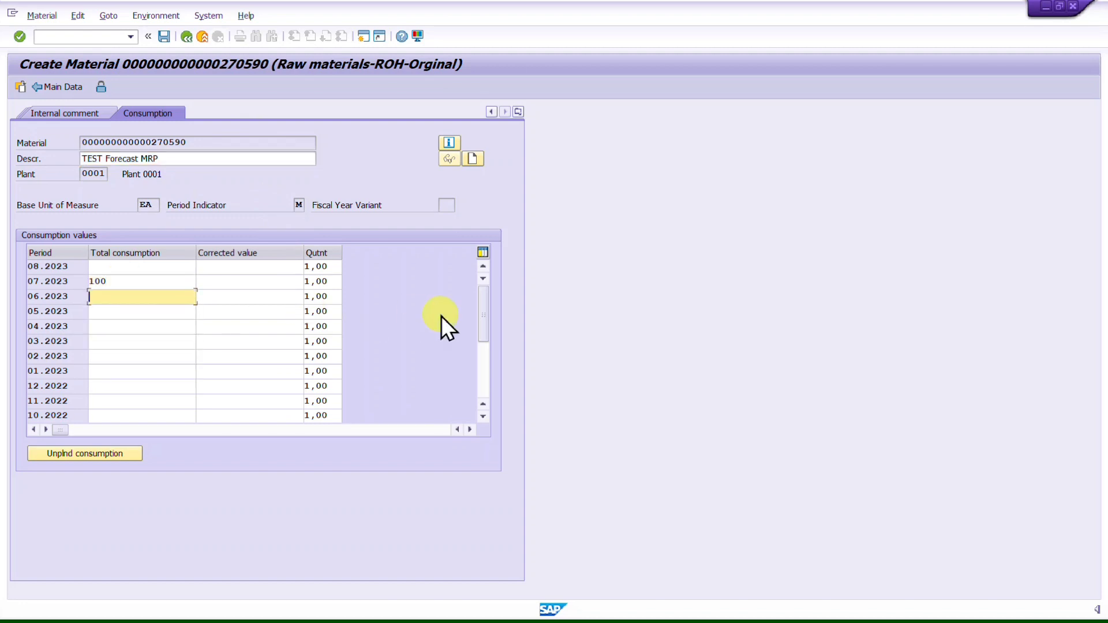
{"action": "type", "text": "99"}
{"action": "key", "text": "Down"}
{"action": "type", "text": "97"}
{"action": "key", "text": "Escape"}
{"action": "key", "text": "Down"}
{"action": "type", "text": "101"}
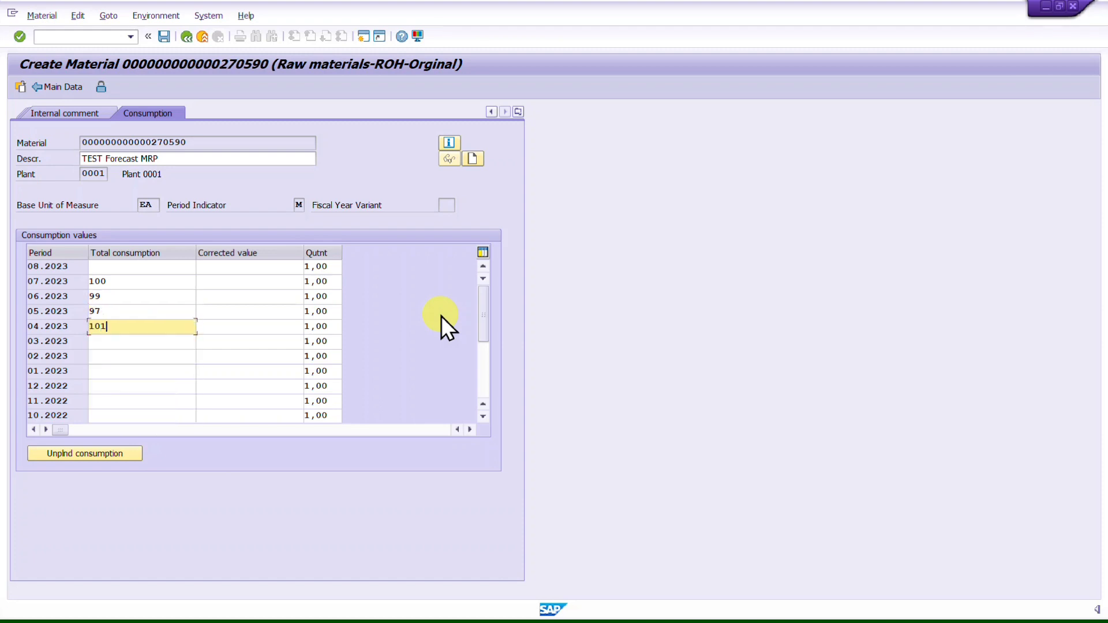
{"action": "key", "text": "Down"}
{"action": "type", "text": "99"}
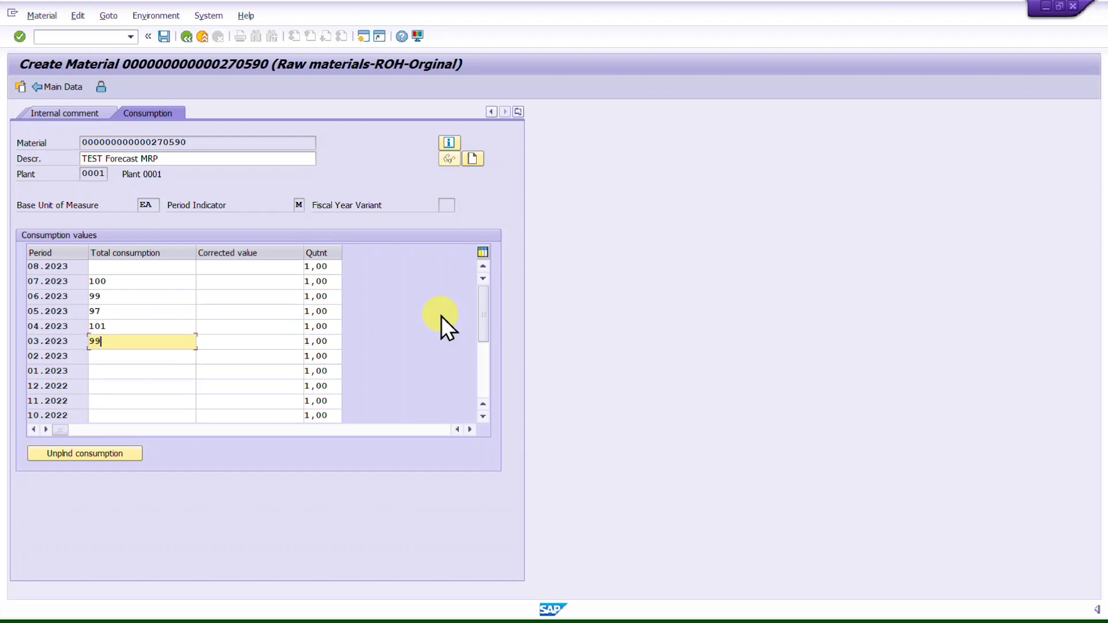
- Enter total consumption of 100, 98, 99, 94 and 99 for periods 02.2023 back to 10.2022 and confirm the values
{"action": "key", "text": "Down"}
{"action": "type", "text": "100"}
{"action": "key", "text": "Down"}
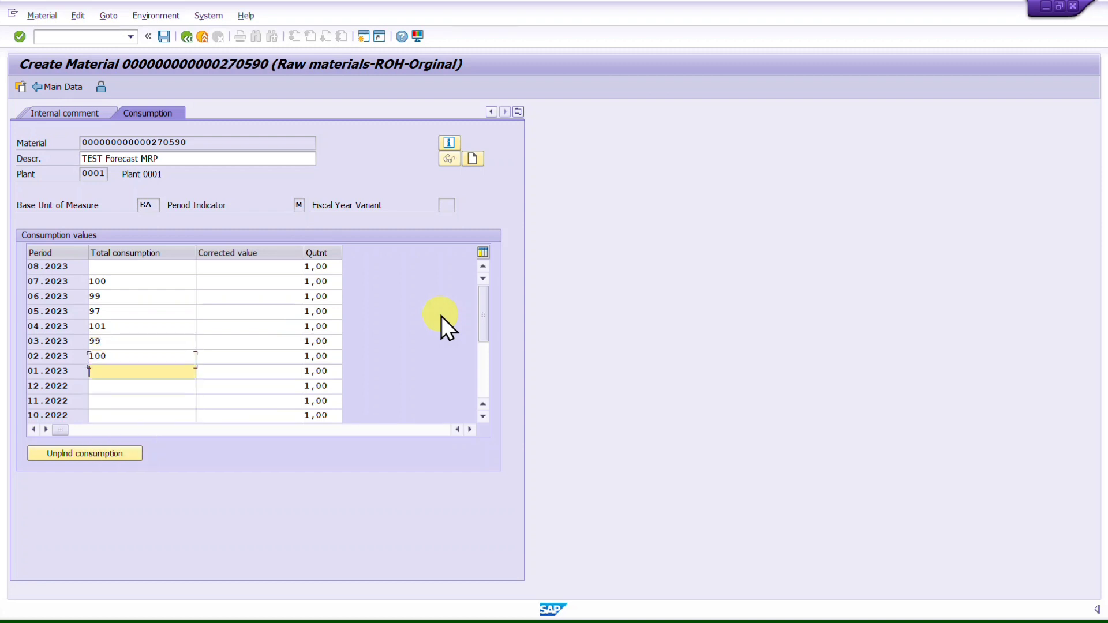
{"action": "type", "text": "98"}
{"action": "key", "text": "Down"}
{"action": "type", "text": "99"}
{"action": "key", "text": "Down"}
{"action": "type", "text": "94"}
{"action": "key", "text": "Down"}
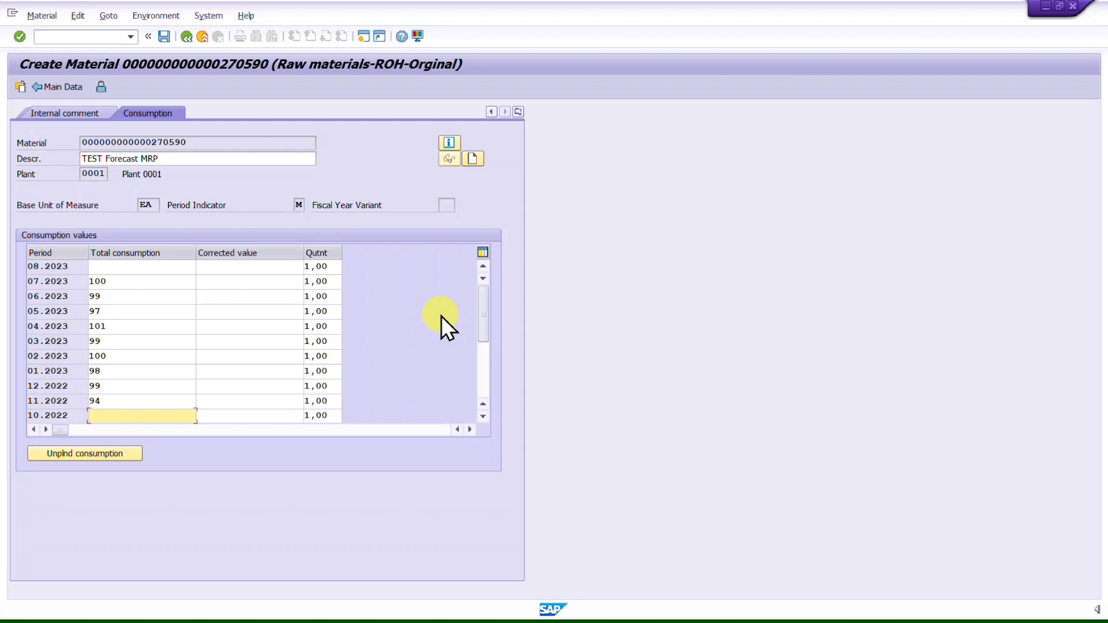
{"action": "type", "text": "99"}
{"action": "key", "text": "Return"}
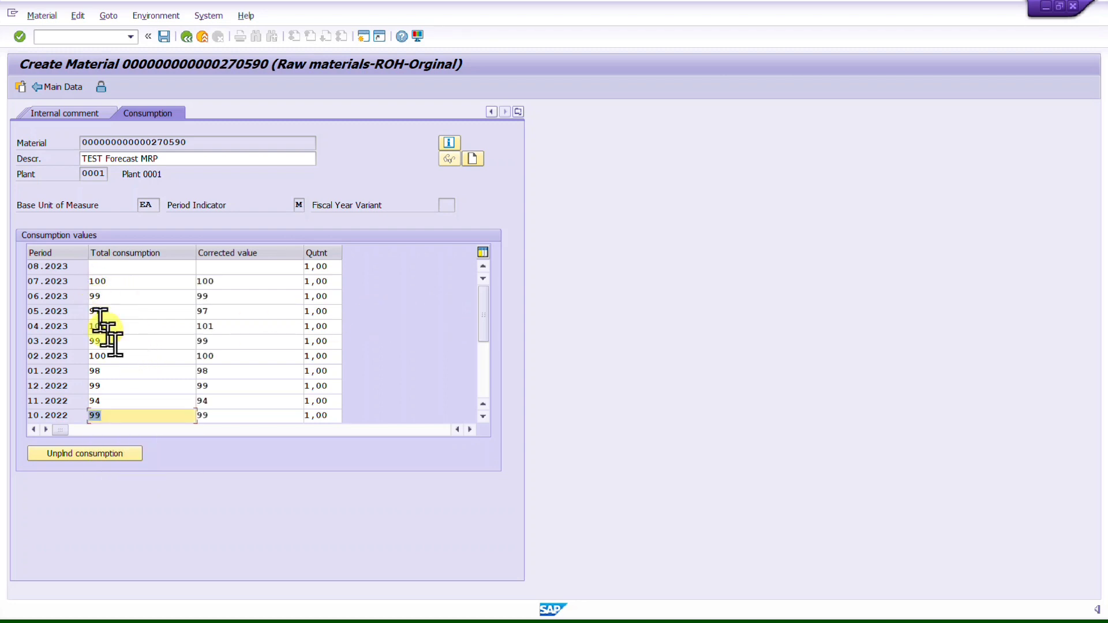
- Enter total consumption of 105, 101, 110 and 111 for periods 09.2022 back to 06.2022 and confirm the values
{"action": "scroll", "coordinate": [119, 347], "scroll_direction": "down", "scroll_amount": 3}
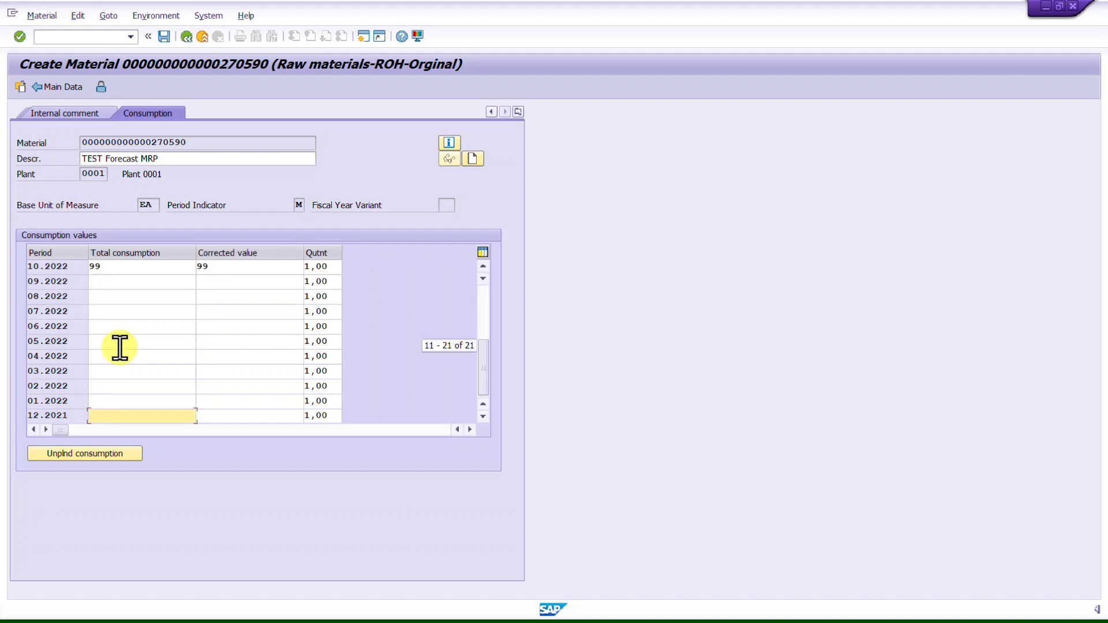
{"action": "left_click", "coordinate": [116, 281]}
{"action": "type", "text": "105"}
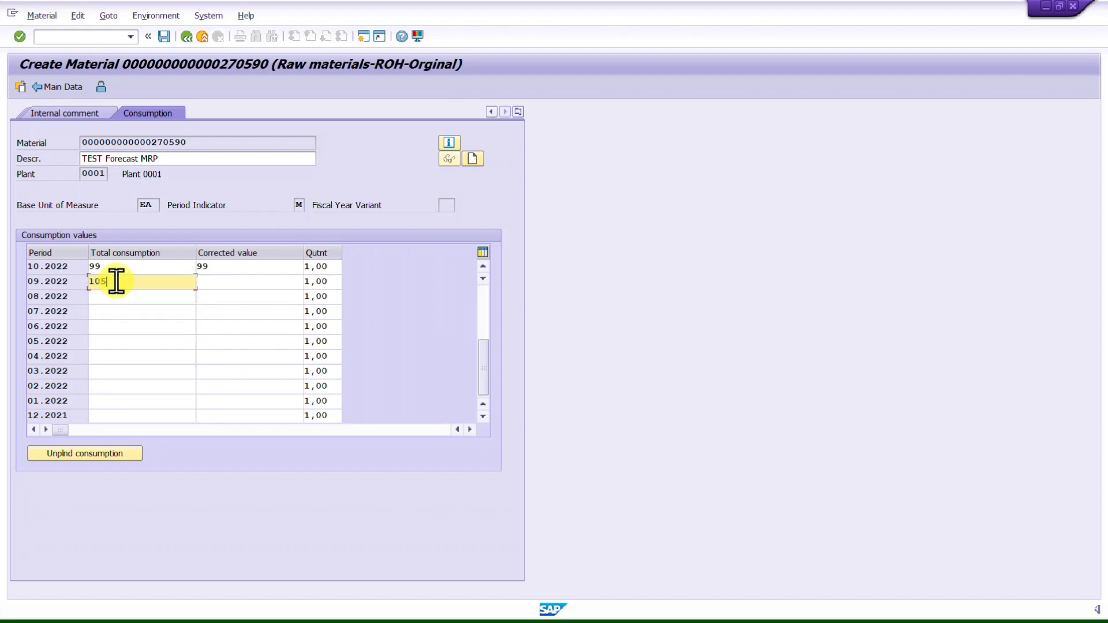
{"action": "key", "text": "Down"}
{"action": "type", "text": "101"}
{"action": "key", "text": "Down"}
{"action": "type", "text": "110"}
{"action": "key", "text": "Down"}
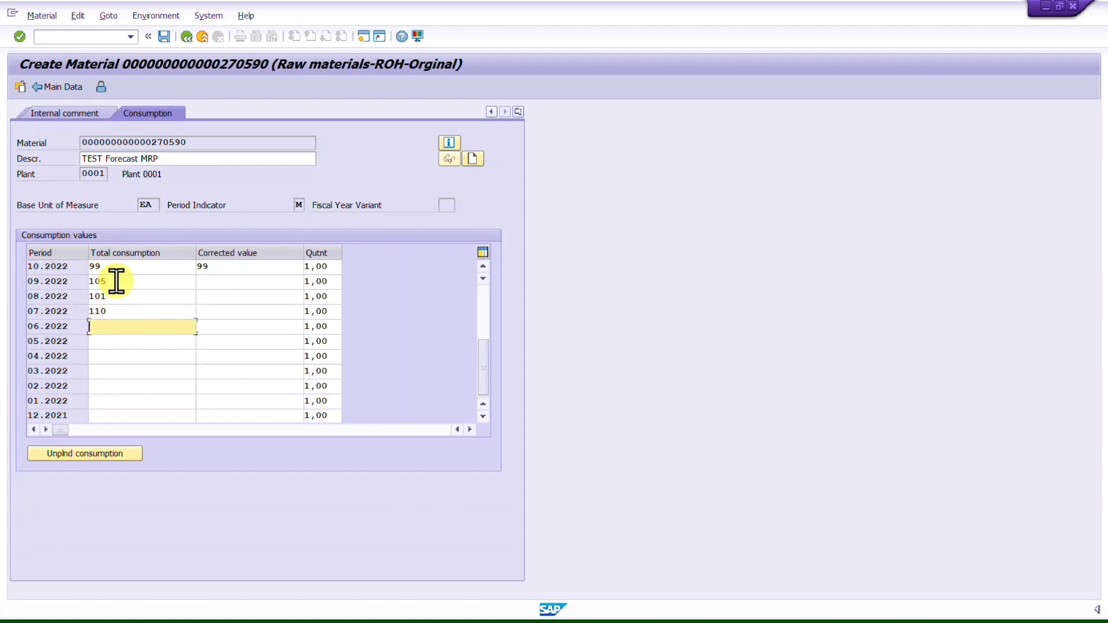
{"action": "type", "text": "111"}
{"action": "key", "text": "Return"}
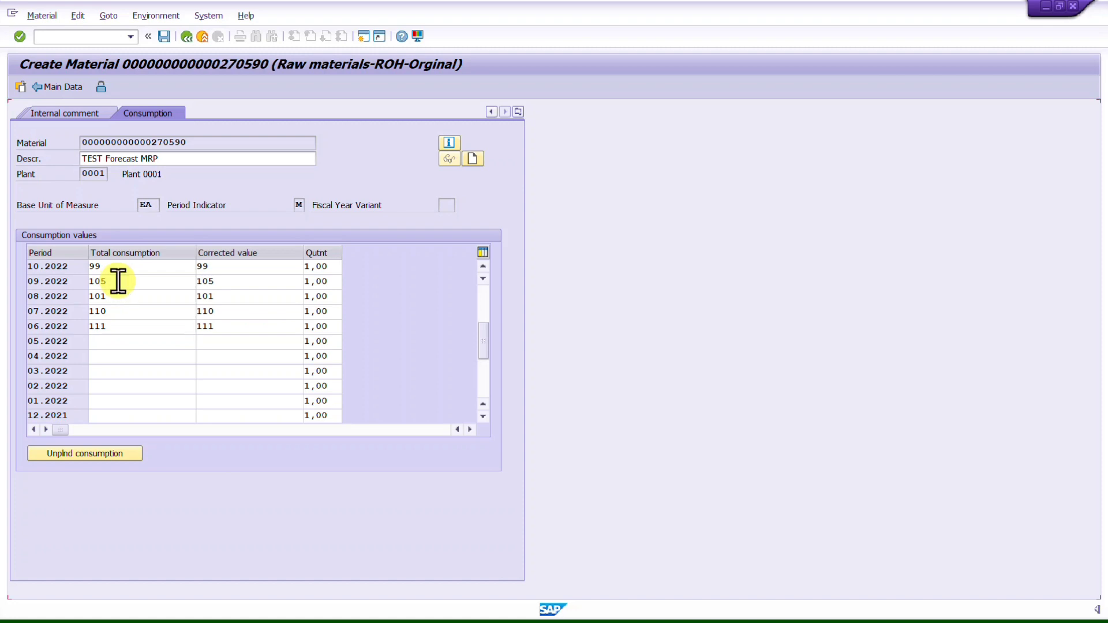
- Enter a total consumption of 101 for period 05.2022 and confirm it
{"action": "scroll", "coordinate": [117, 281], "scroll_direction": "up", "scroll_amount": 4}
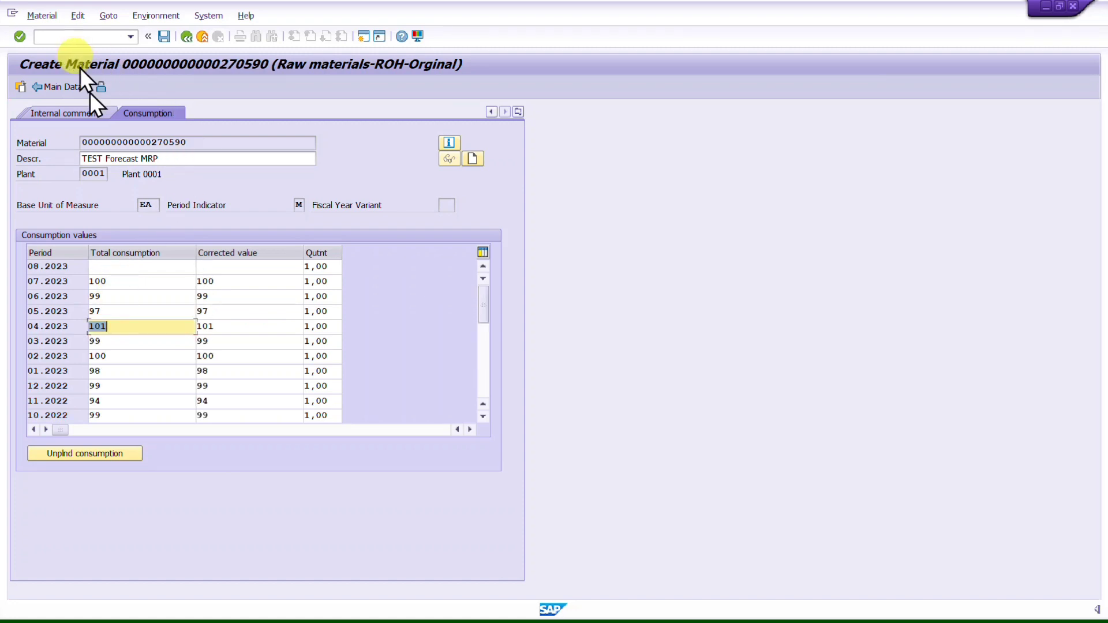
{"action": "scroll", "coordinate": [145, 318], "scroll_direction": "down", "scroll_amount": 4}
{"action": "left_click", "coordinate": [137, 342]}
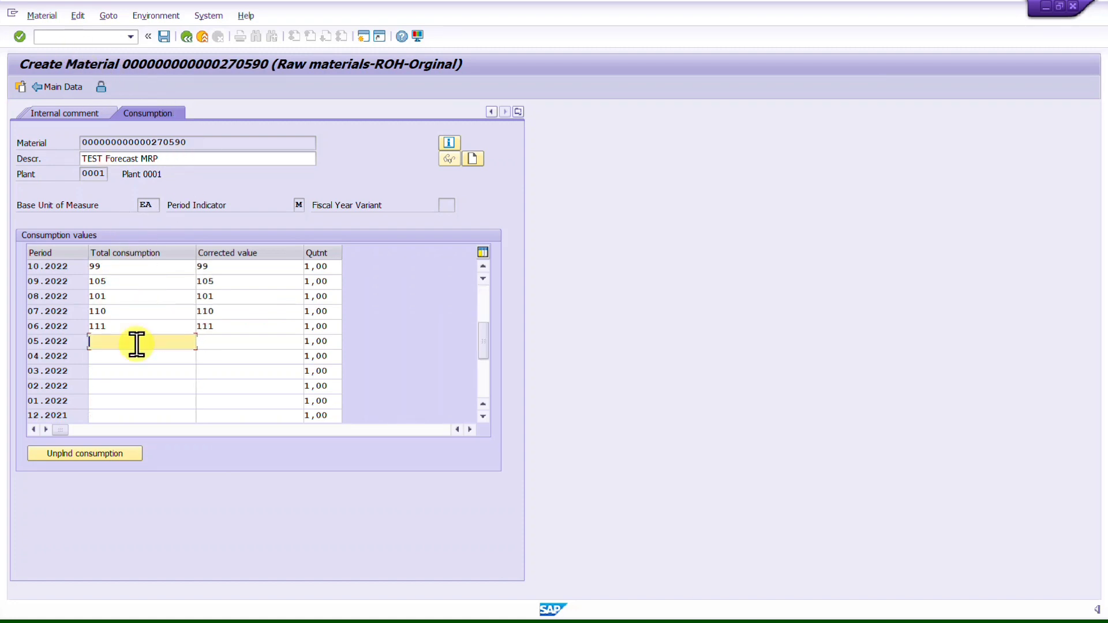
{"action": "type", "text": "101"}
{"action": "key", "text": "Return"}
{"action": "key", "text": "Return"}
{"action": "scroll", "coordinate": [136, 344], "scroll_direction": "up", "scroll_amount": 4}
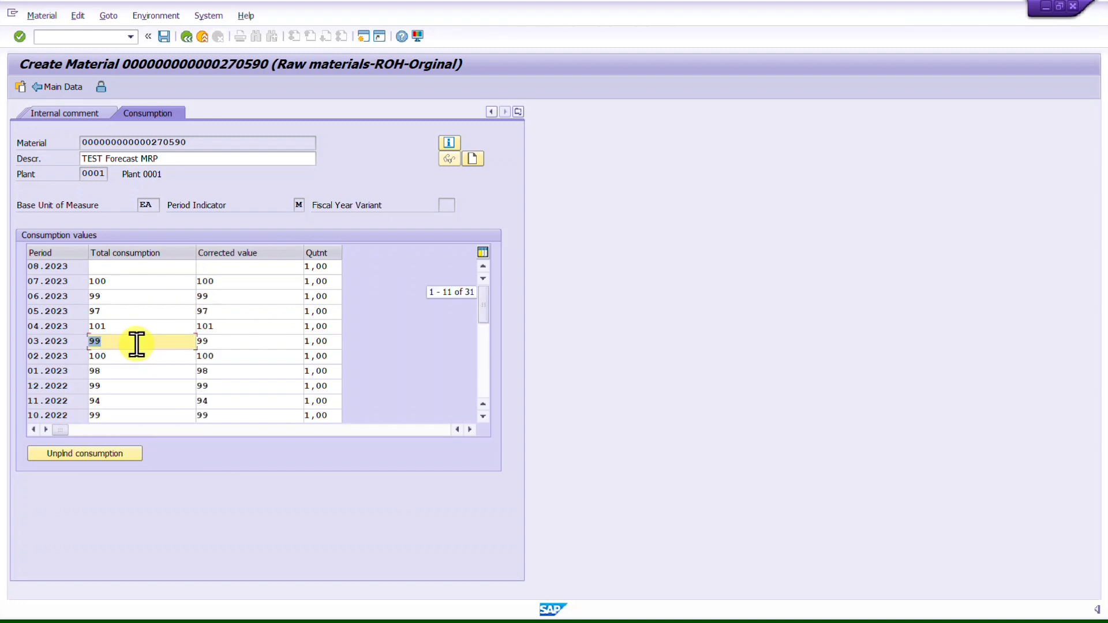
- Return to the main forecasting data, look at the forecast results per period and close them without accepting
{"action": "left_click", "coordinate": [64, 89]}
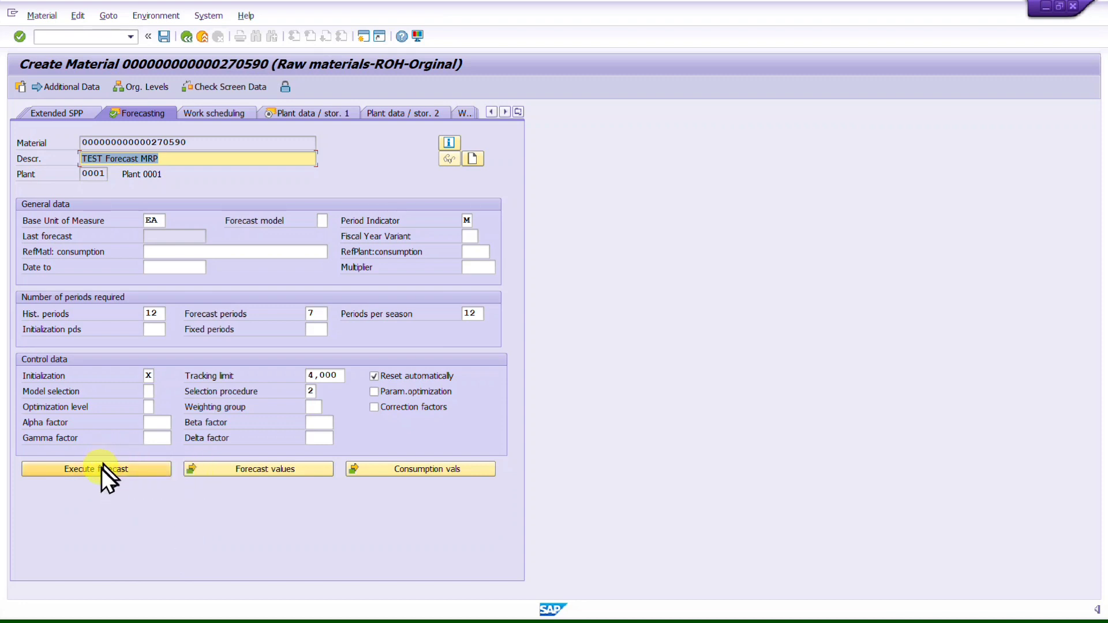
{"action": "left_click", "coordinate": [244, 471]}
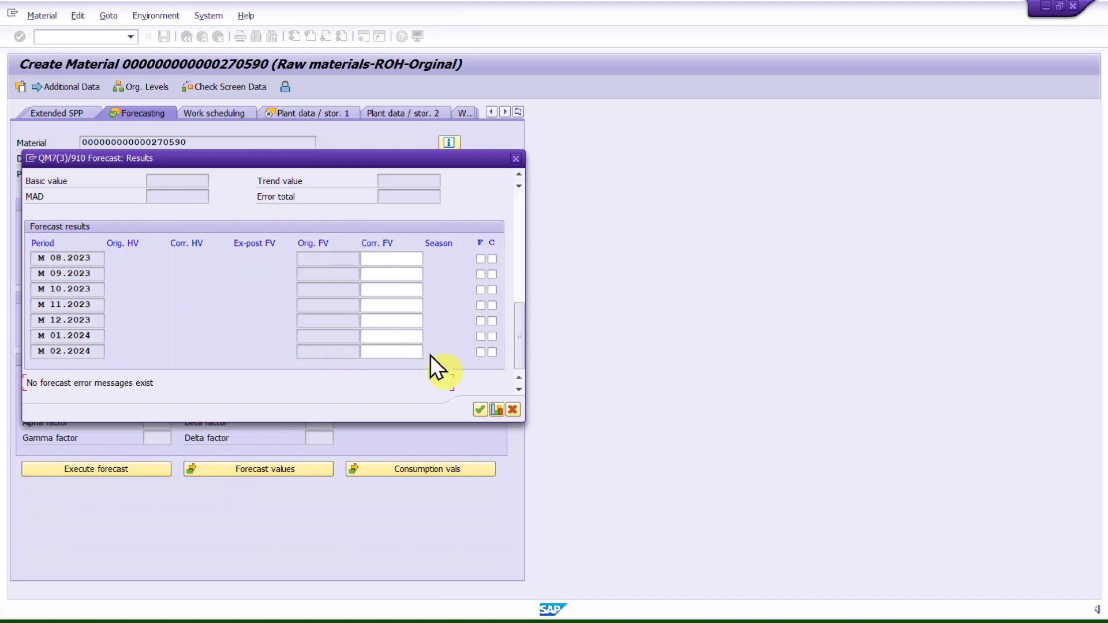
{"action": "left_click", "coordinate": [513, 410]}
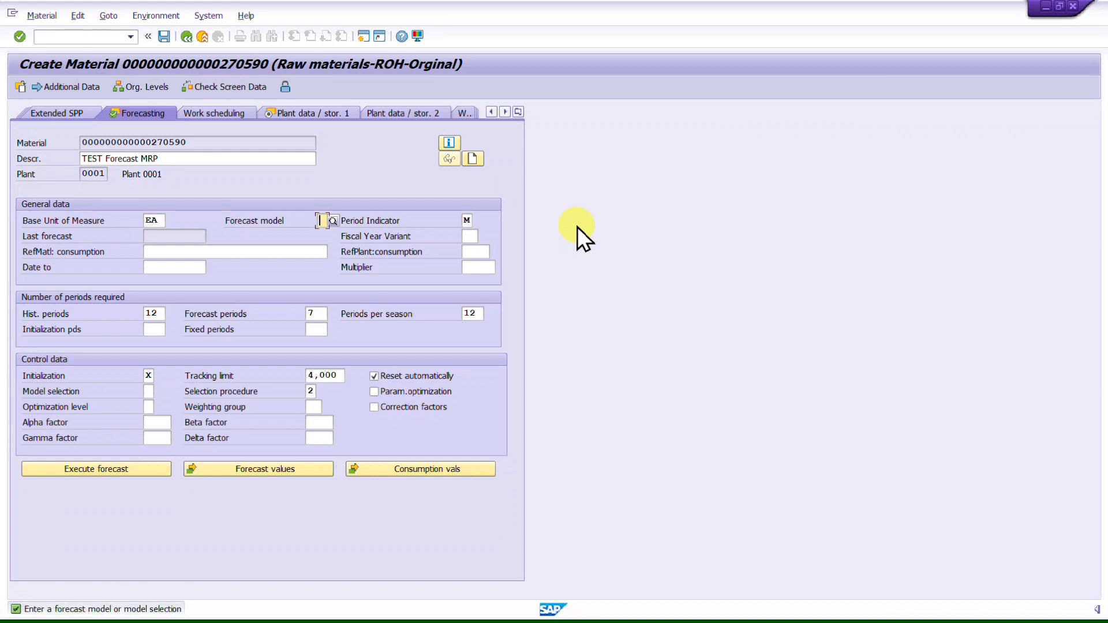
- Set the forecast model to J and confirm the forecasting data
{"action": "type", "text": "J"}
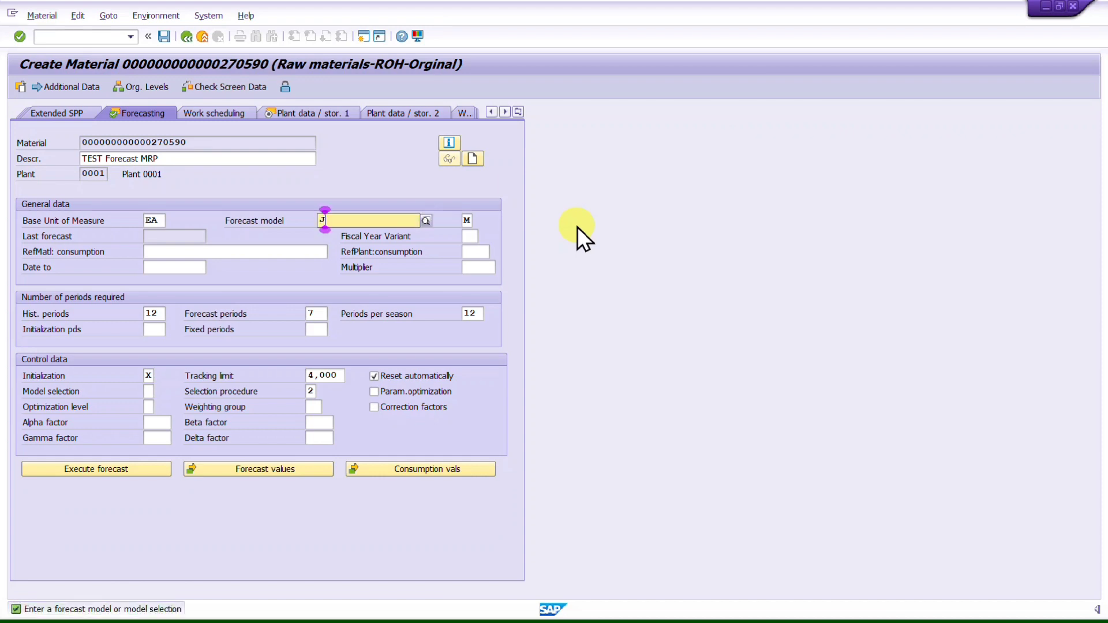
{"action": "left_click", "coordinate": [336, 249]}
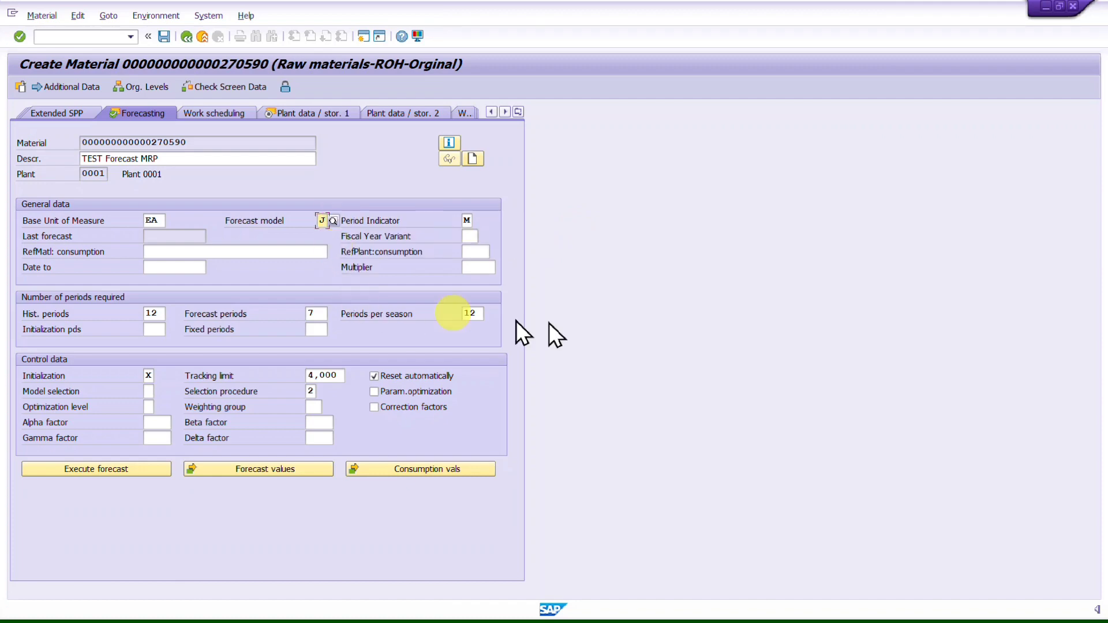
{"action": "key", "text": "Return"}
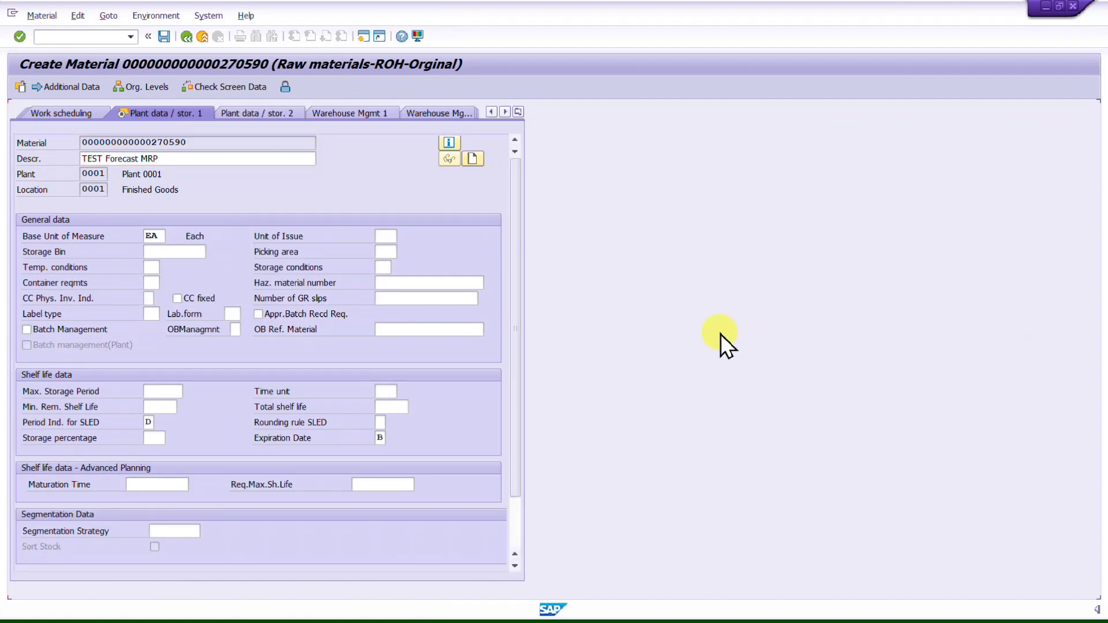
- Continue to the first accounting view and set the valuation class to 3000
{"action": "key", "text": "Return"}
{"action": "key", "text": "Tab"}
{"action": "key", "text": "Tab"}
{"action": "key", "text": "Tab"}
{"action": "key", "text": "Tab"}
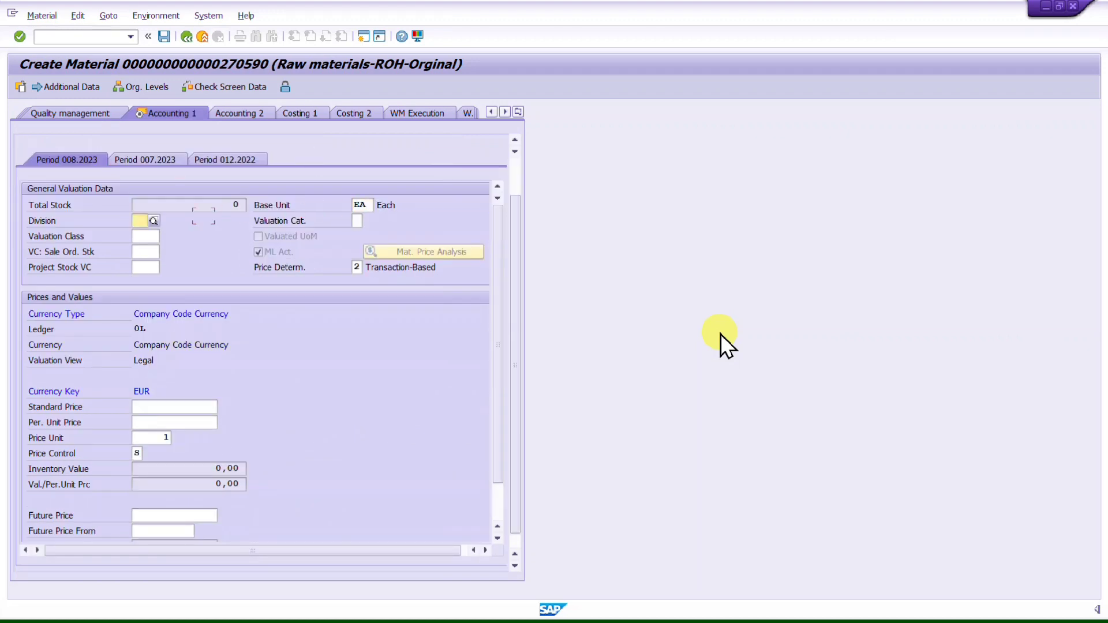
{"action": "type", "text": "3000"}
- Set the standard price to 10, the periodic unit price to 1 and the price control to V
{"action": "key", "text": "Tab"}
{"action": "key", "text": "Tab"}
{"action": "key", "text": "Tab"}
{"action": "type", "text": "10"}
{"action": "key", "text": "Tab"}
{"action": "type", "text": "1"}
{"action": "key", "text": "Tab"}
{"action": "key", "text": "Tab"}
{"action": "type", "text": "V"}
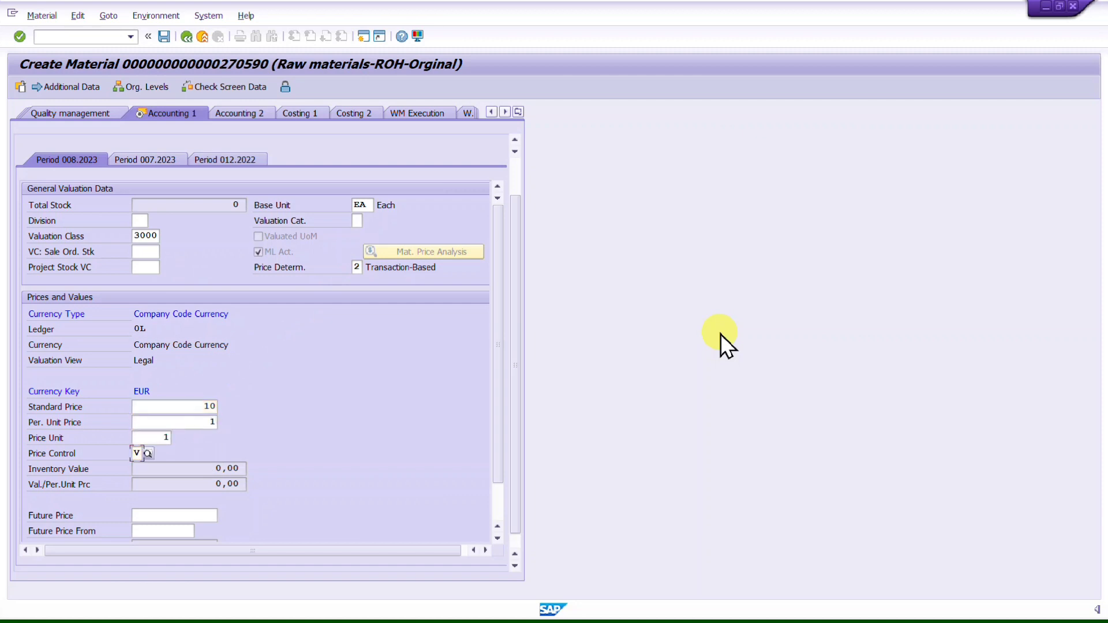
- Confirm the accounting data and save the new material
{"action": "key", "text": "Return"}
{"action": "key", "text": "Return"}
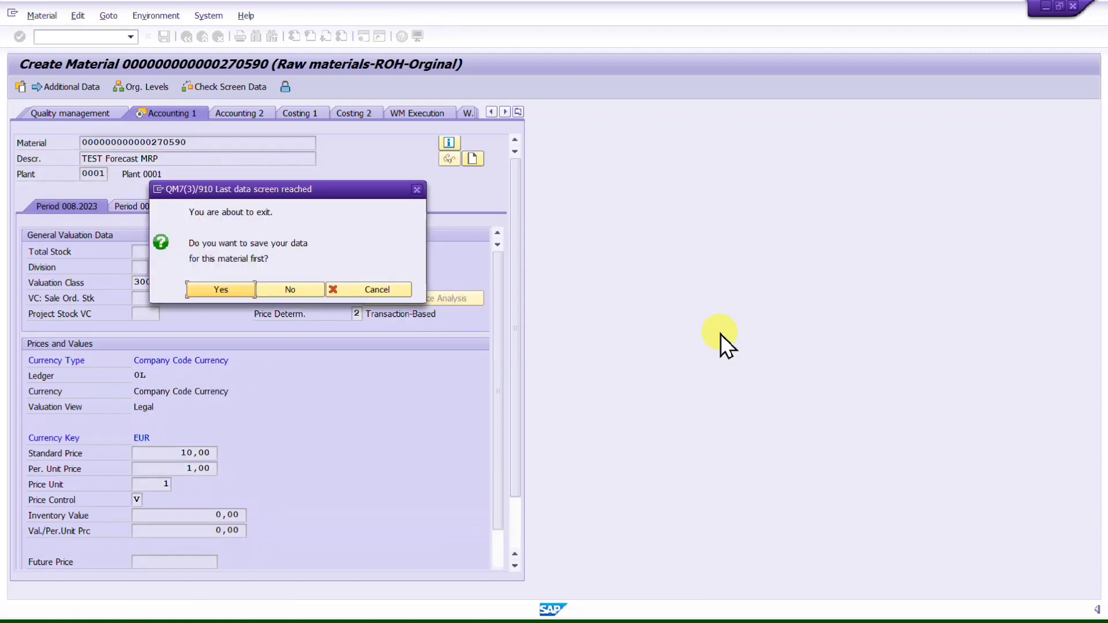
{"action": "key", "text": "Return"}
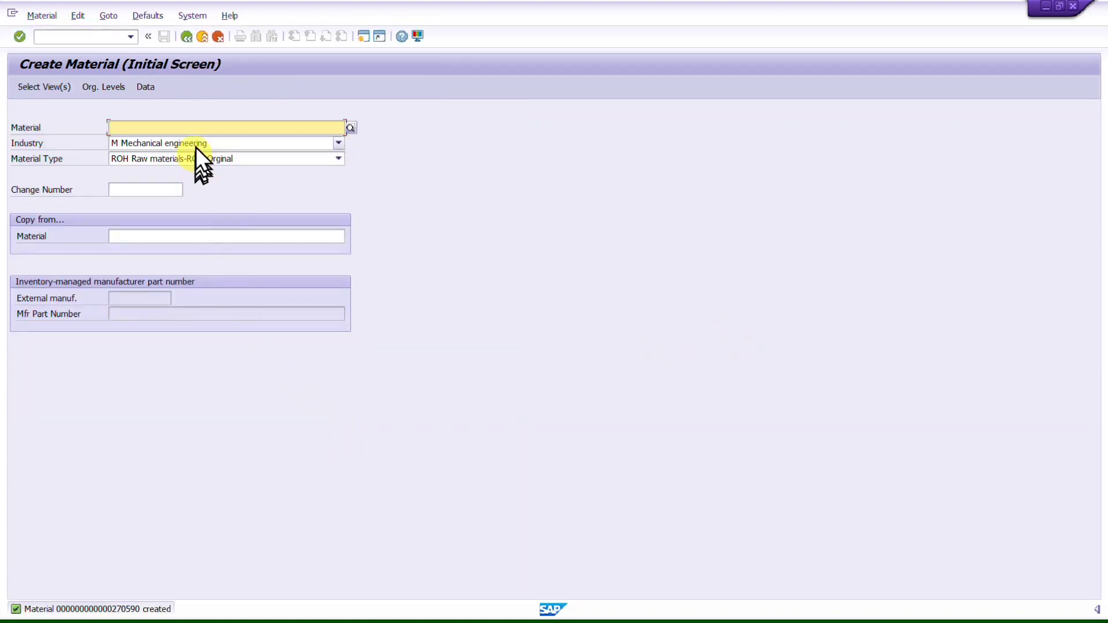
- Leave material creation and start the forecast execution transaction MP30
{"action": "left_click", "coordinate": [186, 38]}
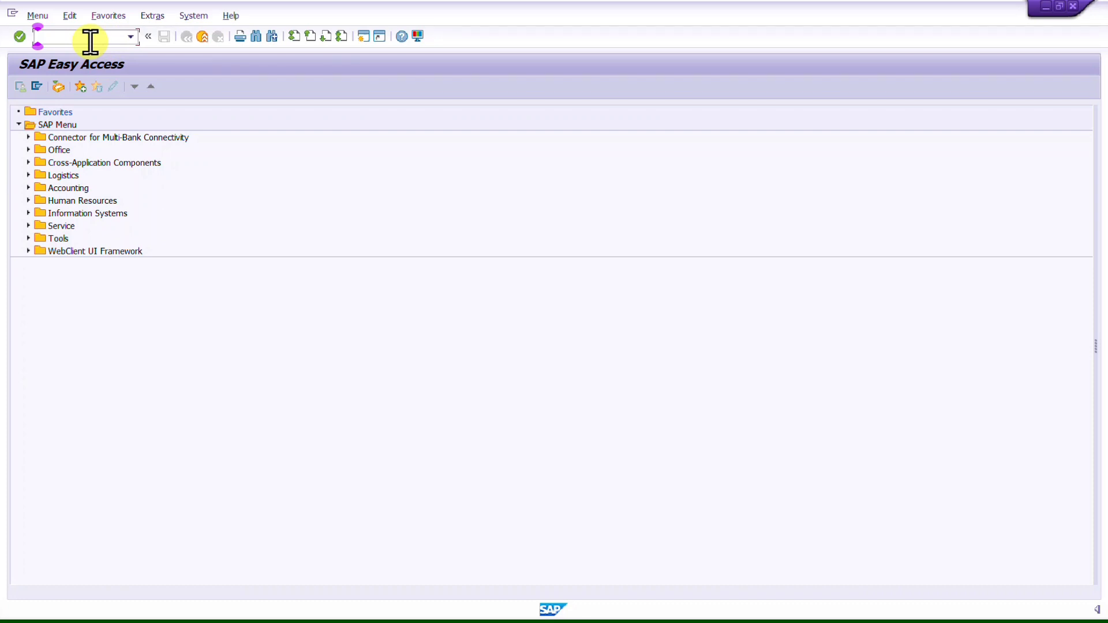
{"action": "type", "text": "MP30"}
{"action": "key", "text": "Return"}
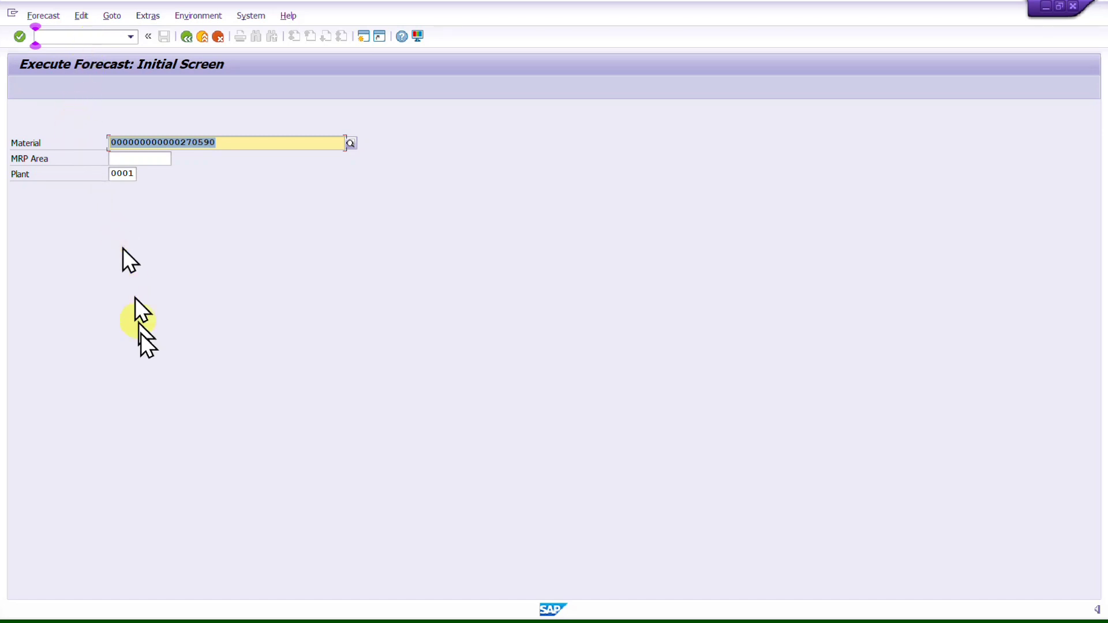
- Open the forecast parameter overview for the new material in plant 0001 and look at its past consumption values
{"action": "key", "text": "Return"}
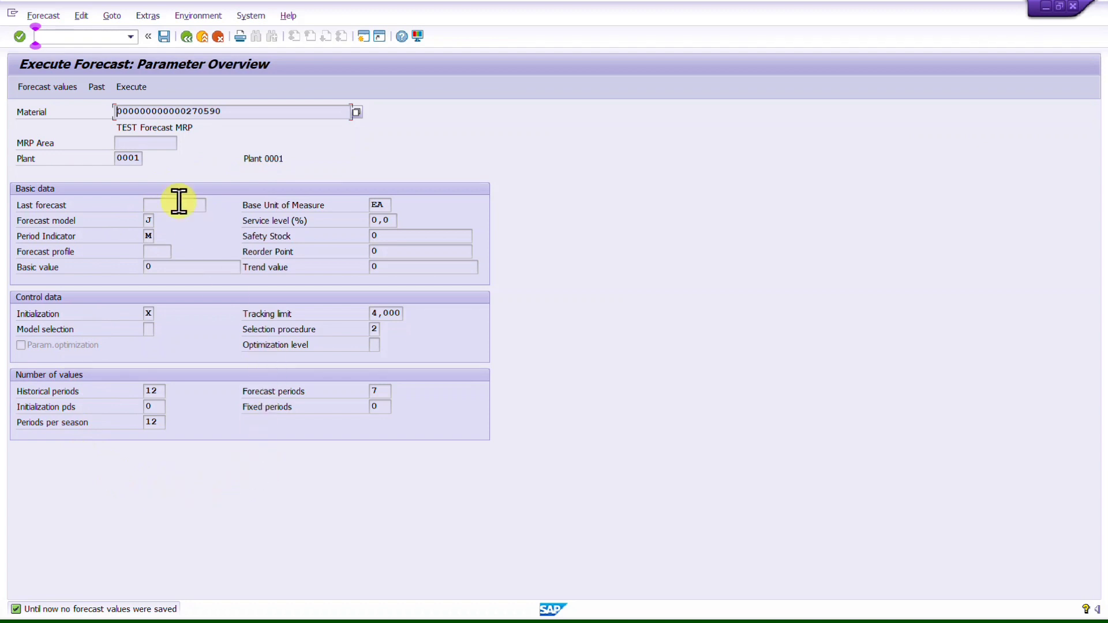
{"action": "left_click", "coordinate": [97, 87]}
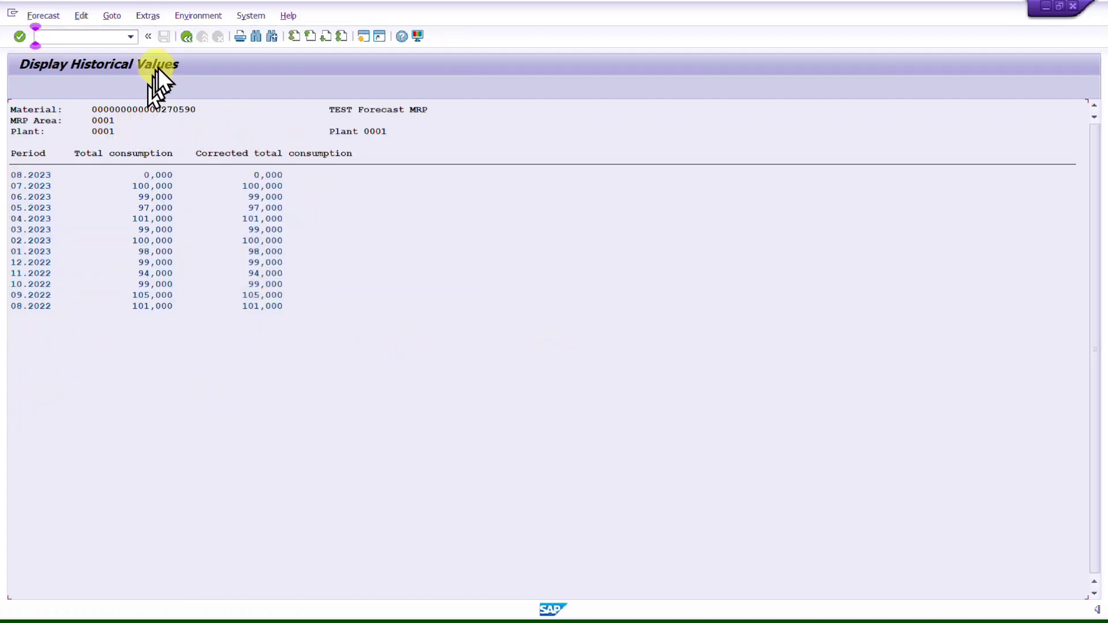
{"action": "left_click", "coordinate": [187, 39]}
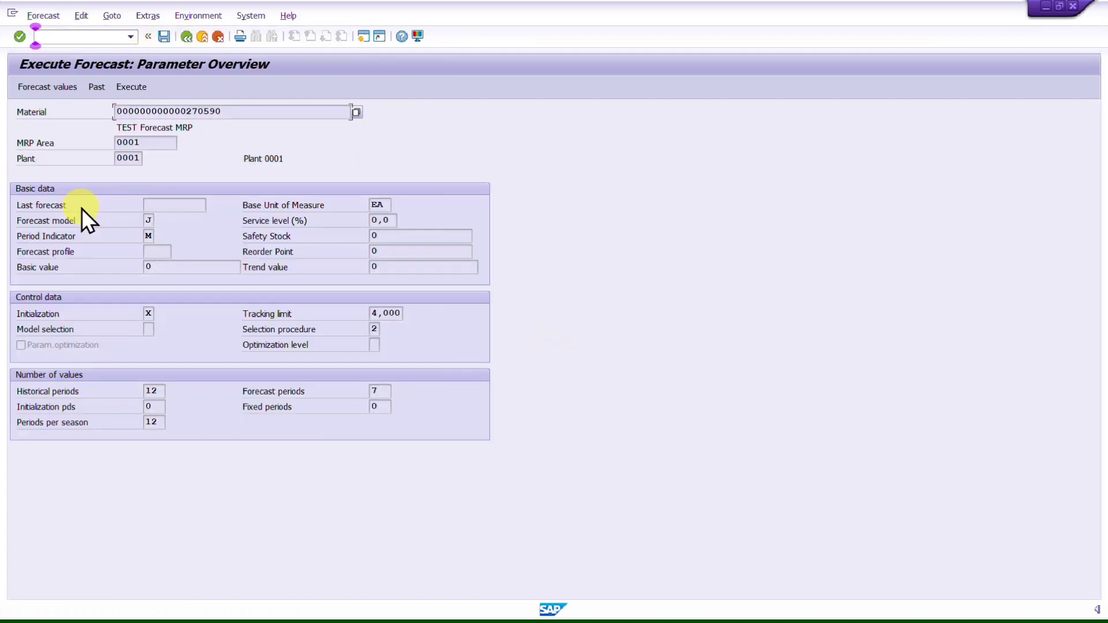
- Execute the forecast with 08.2023 as the forecast date, and review the forecast values calculated for each period
{"action": "left_click", "coordinate": [136, 88]}
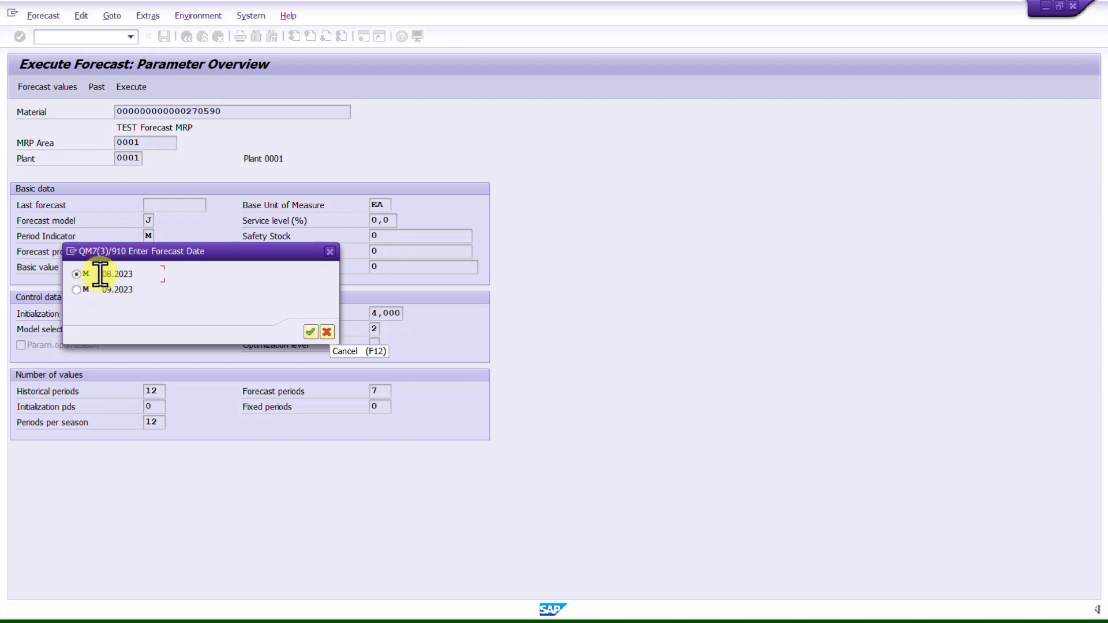
{"action": "left_click", "coordinate": [307, 333]}
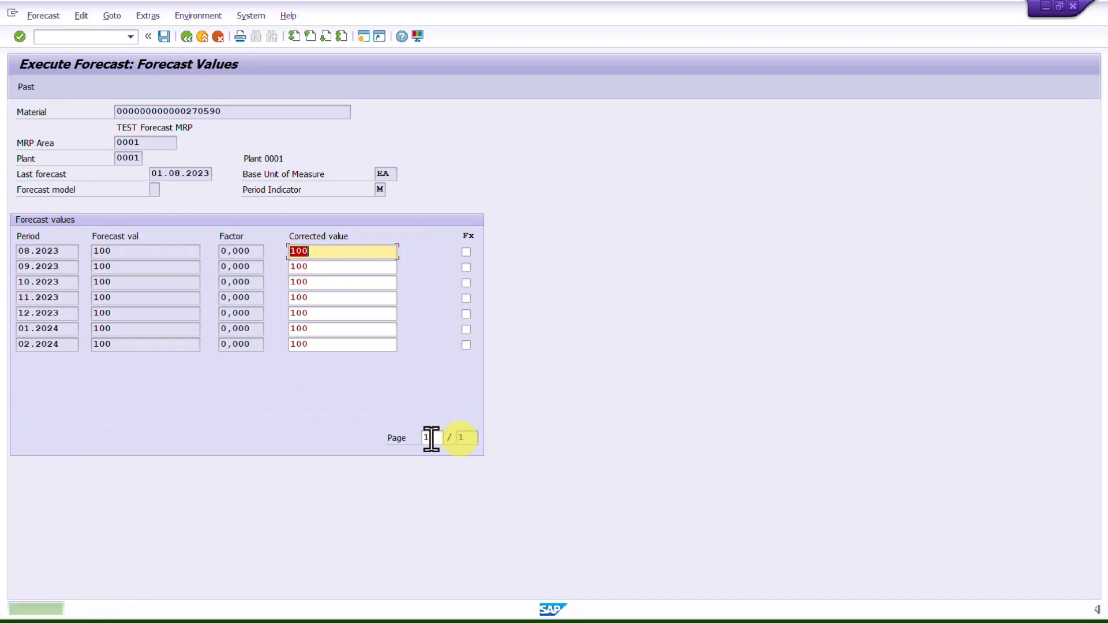
{"action": "left_click", "coordinate": [34, 251]}
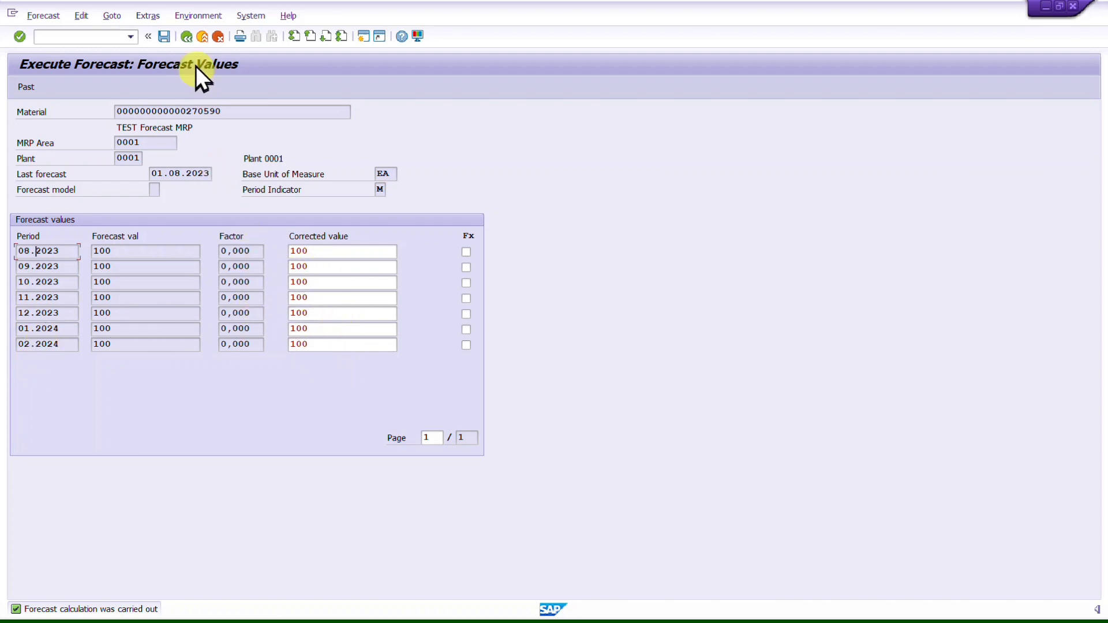
{"action": "left_click", "coordinate": [189, 38]}
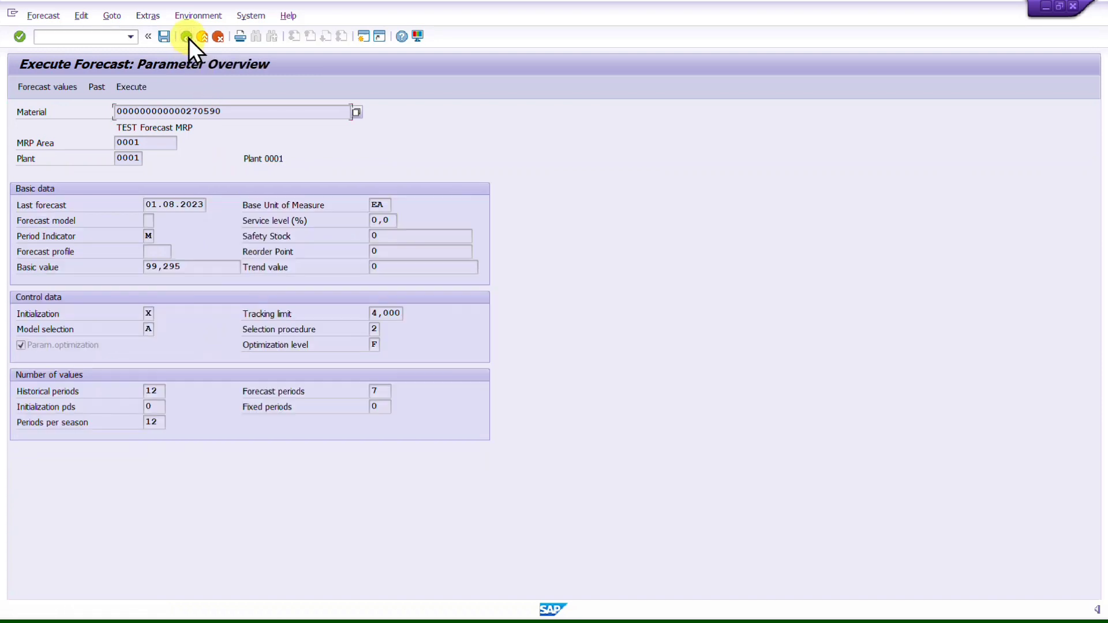
{"action": "left_click", "coordinate": [53, 88]}
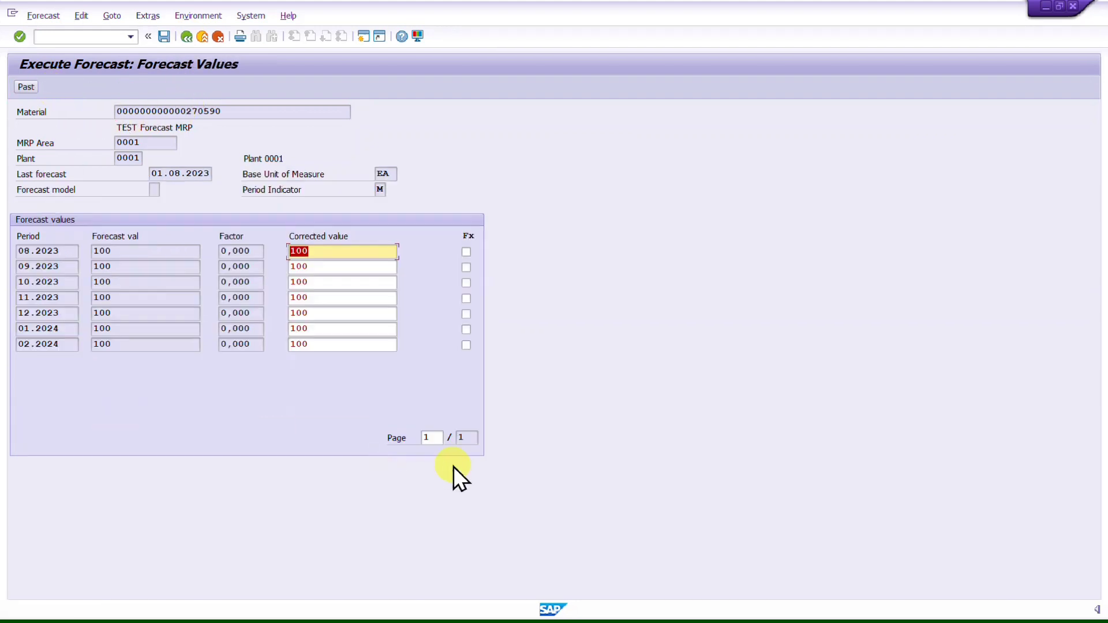
- Return to the parameter overview and execute the material's forecast with 09.2023 as the forecast date
{"action": "left_click", "coordinate": [186, 37]}
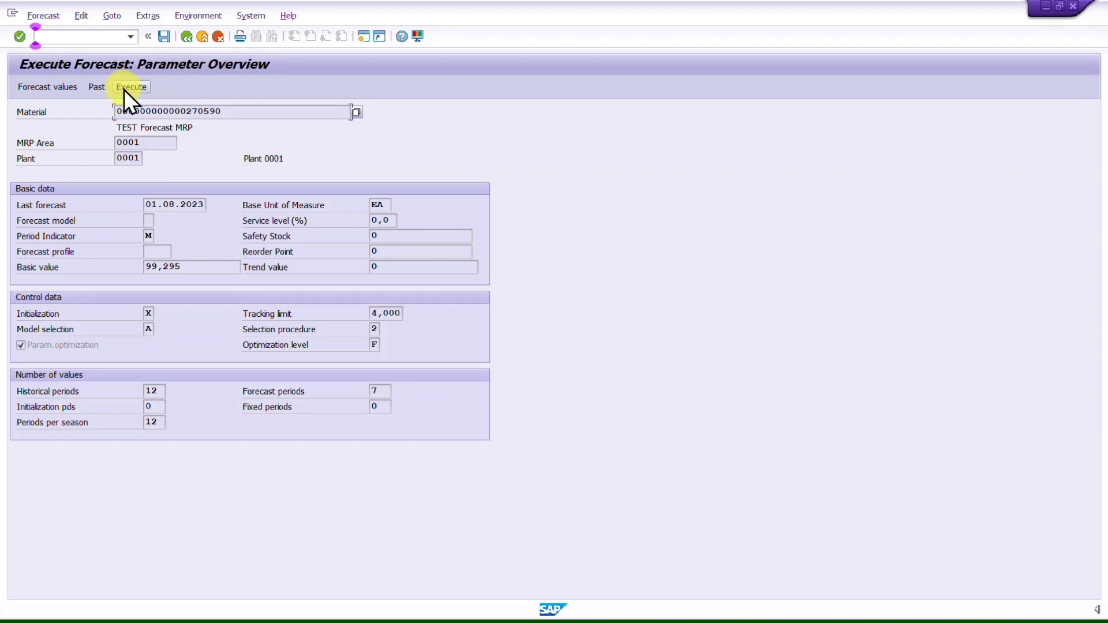
{"action": "left_click", "coordinate": [132, 37]}
{"action": "left_click", "coordinate": [95, 52]}
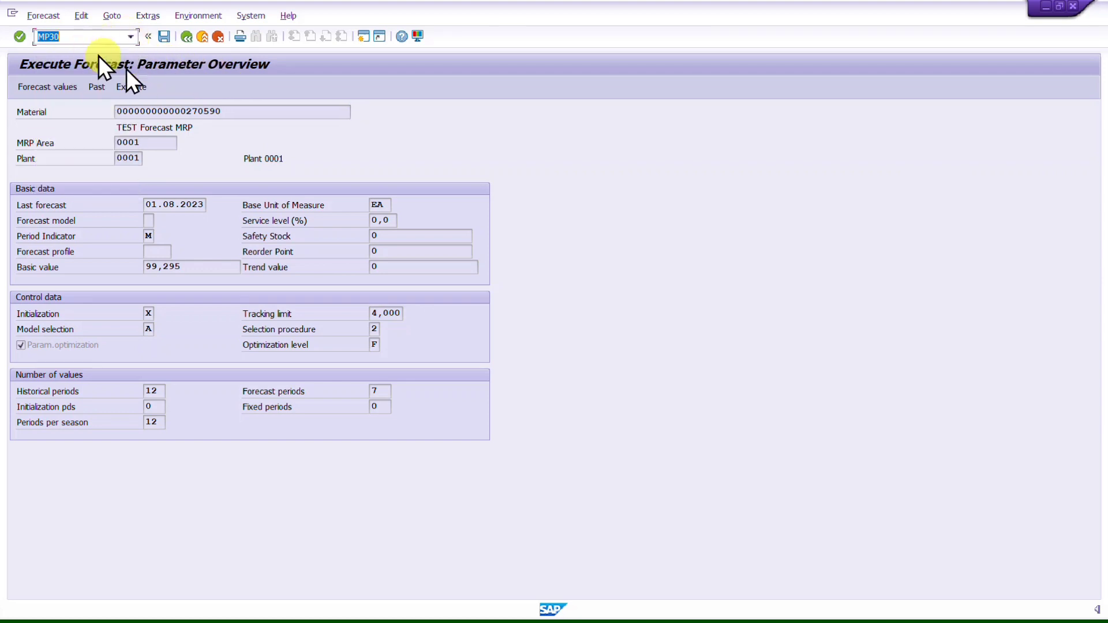
{"action": "left_click", "coordinate": [90, 34]}
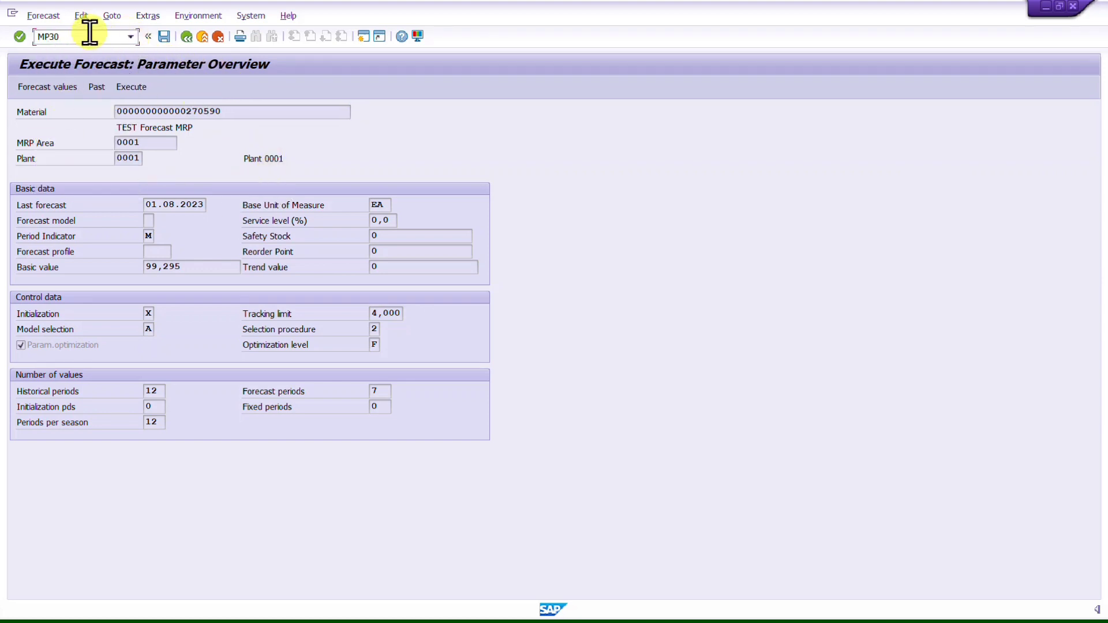
{"action": "left_click", "coordinate": [126, 91]}
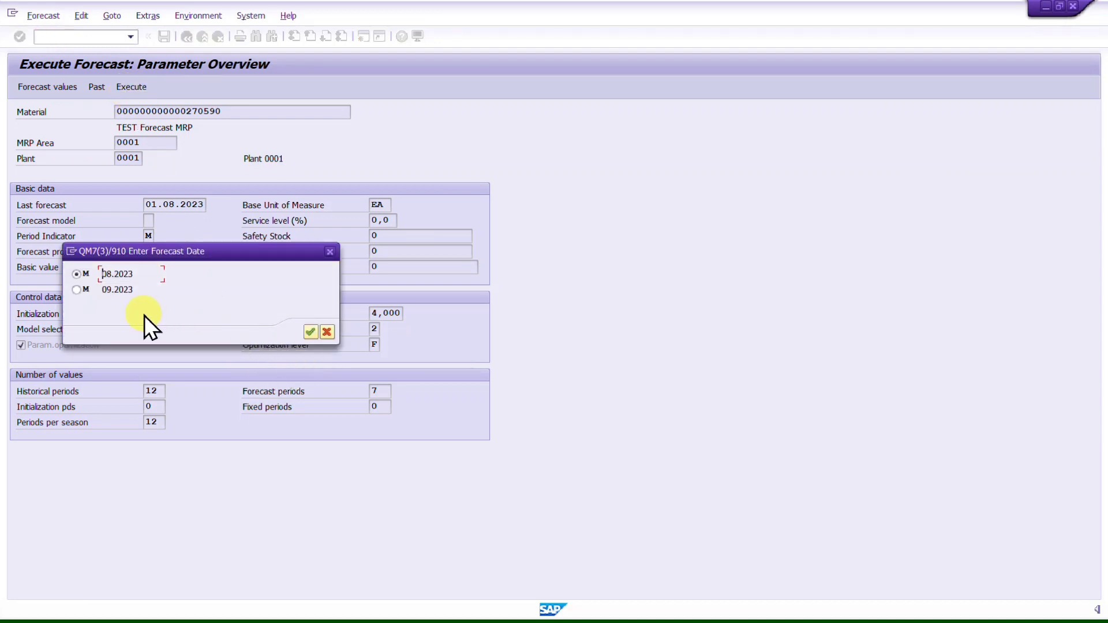
{"action": "left_click", "coordinate": [77, 290]}
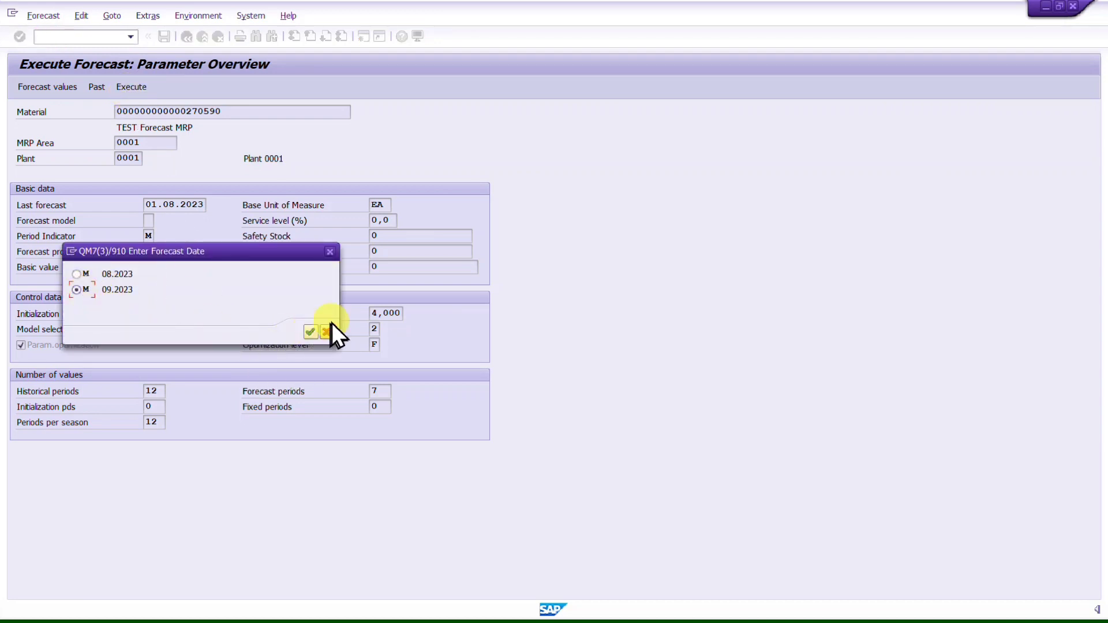
{"action": "left_click", "coordinate": [311, 332]}
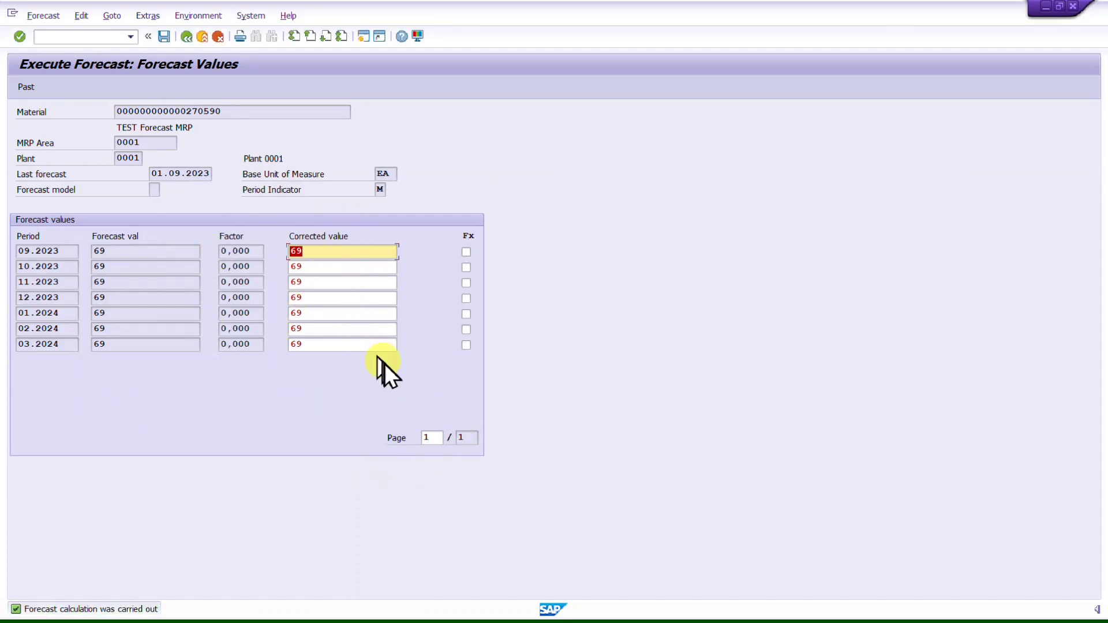
- Execute the forecast again with 08.2023 as the forecast date, save it, and leave the forecast transaction
{"action": "left_click", "coordinate": [186, 37]}
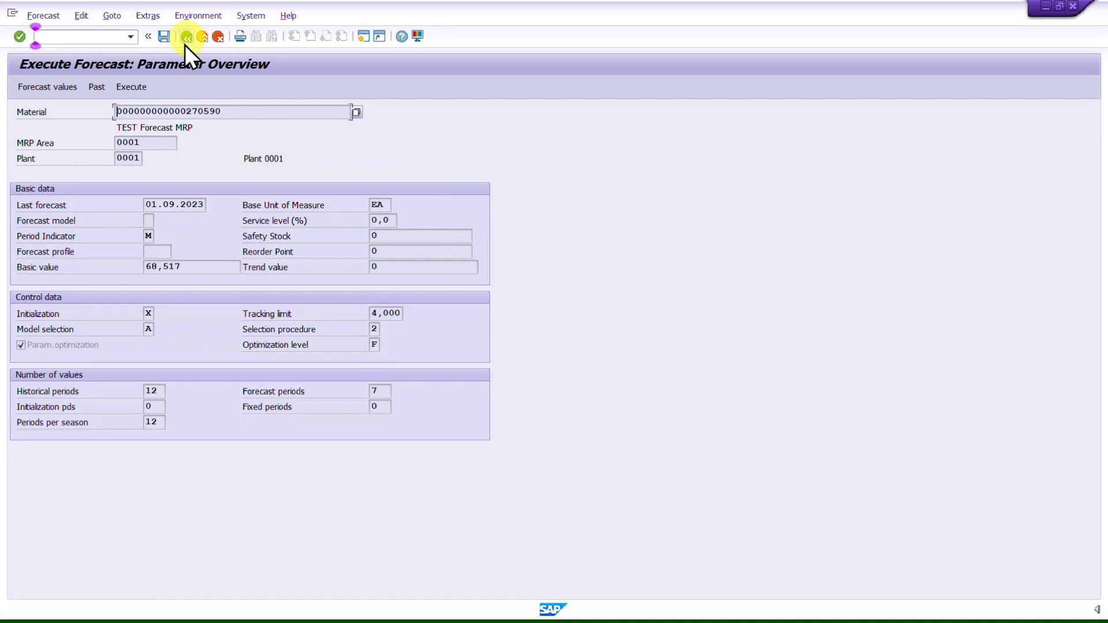
{"action": "left_click", "coordinate": [117, 89]}
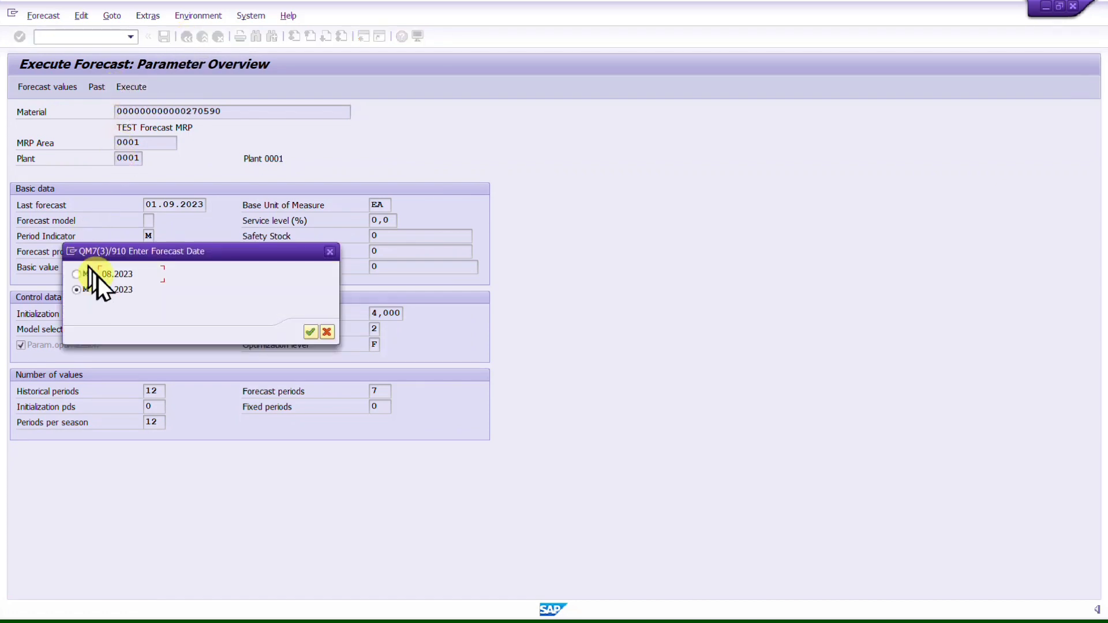
{"action": "left_click", "coordinate": [76, 274]}
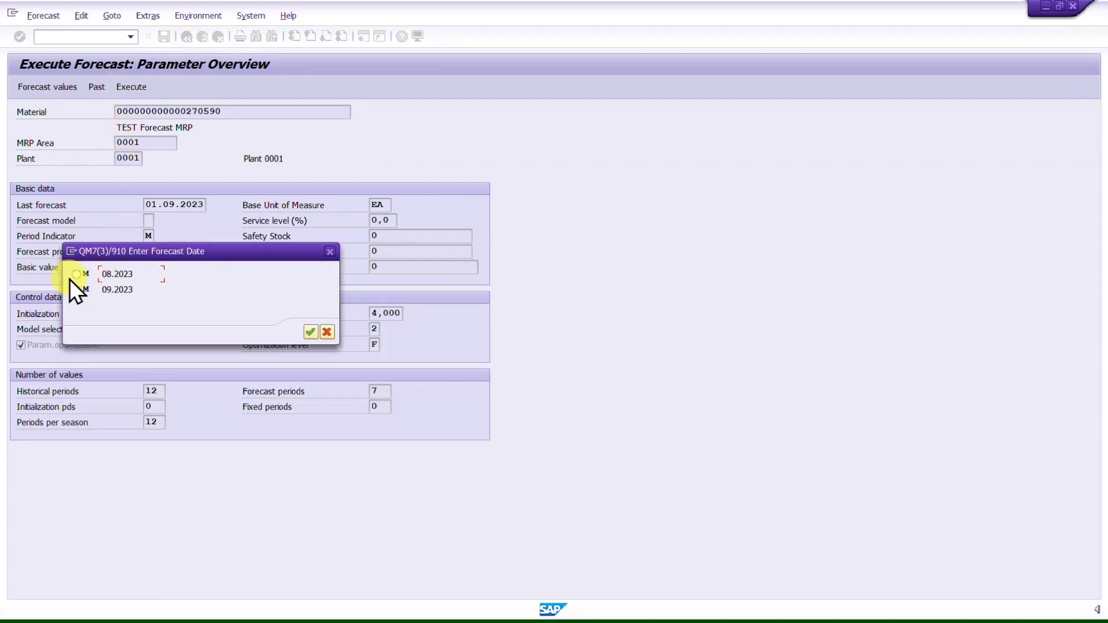
{"action": "left_click", "coordinate": [311, 332]}
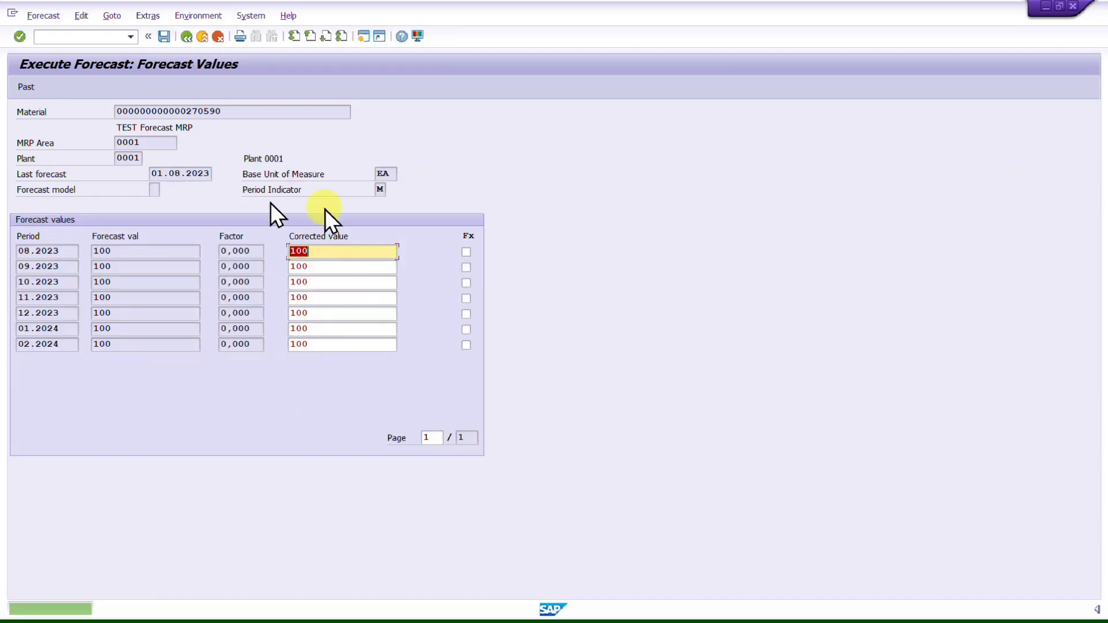
{"action": "left_click", "coordinate": [164, 36]}
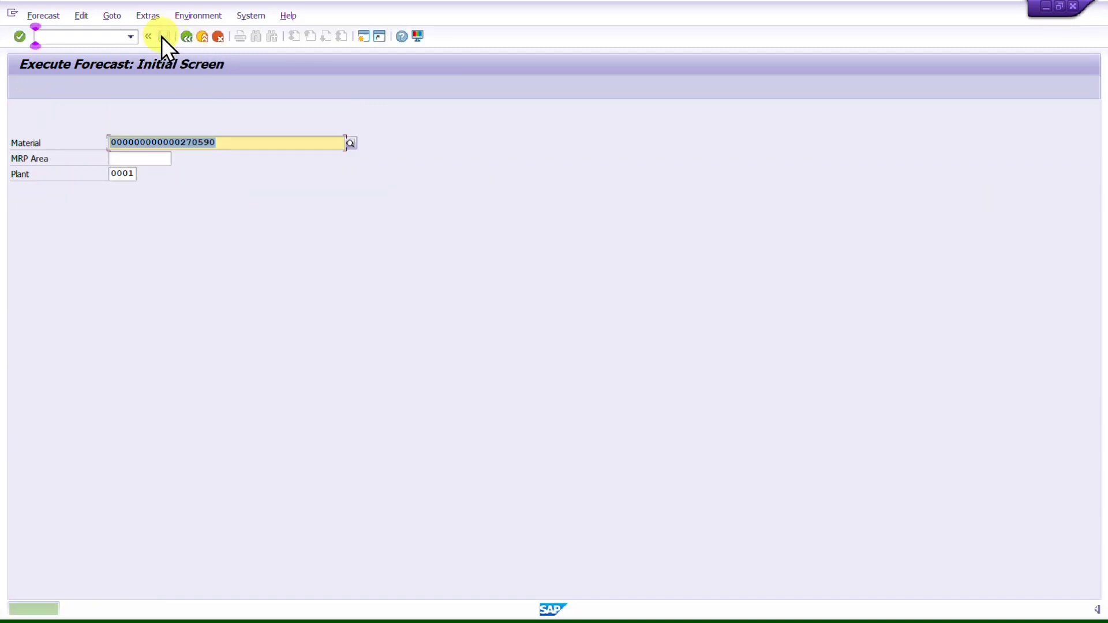
{"action": "left_click", "coordinate": [187, 40]}
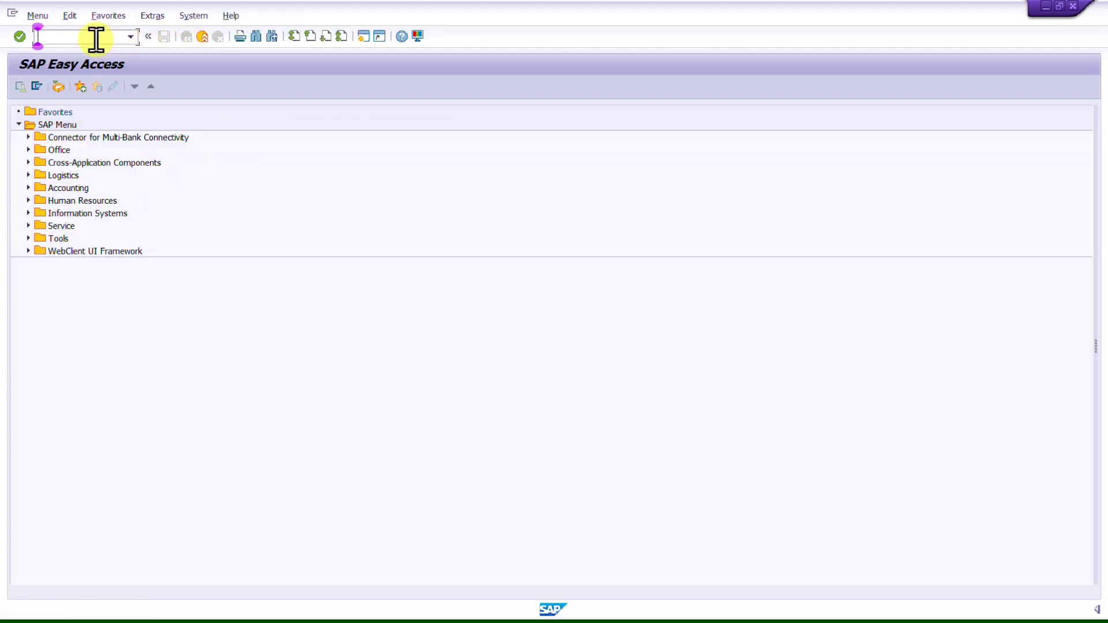
- Open the material for changes with transaction MM02, keeping the preselected views, plant 0001 and storage location 0001
{"action": "type", "text": "MM0"}
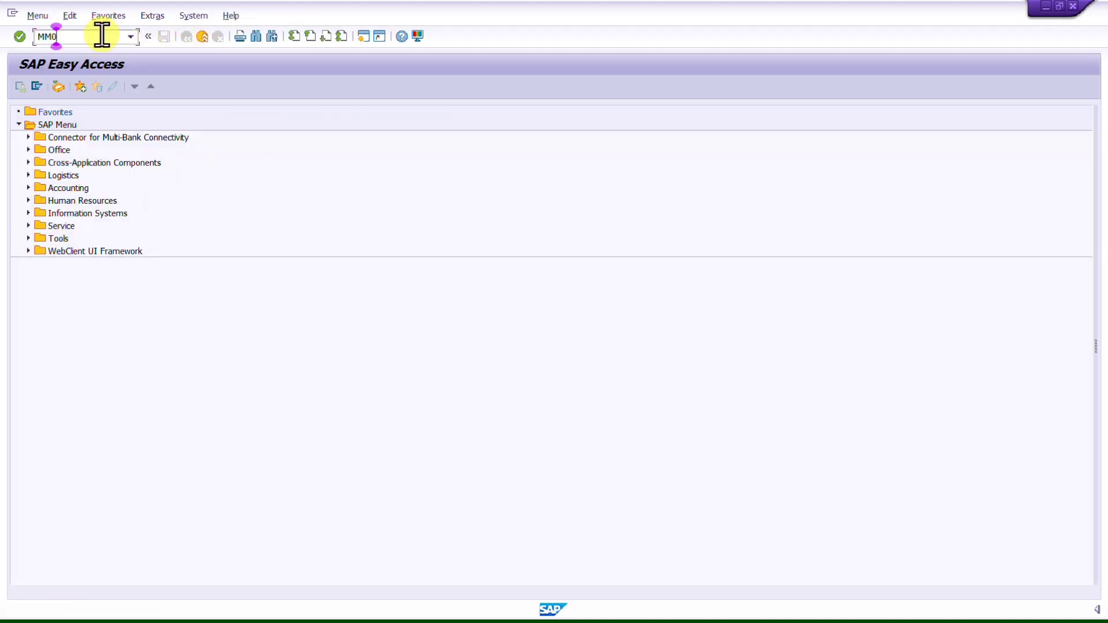
{"action": "type", "text": "2"}
{"action": "key", "text": "Return"}
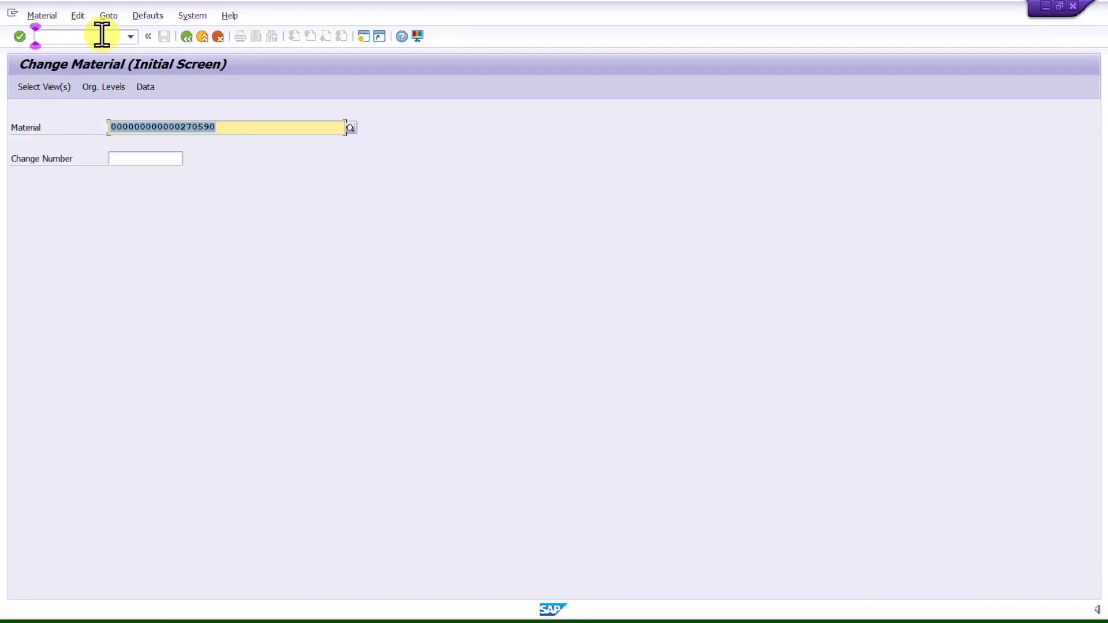
{"action": "key", "text": "Return"}
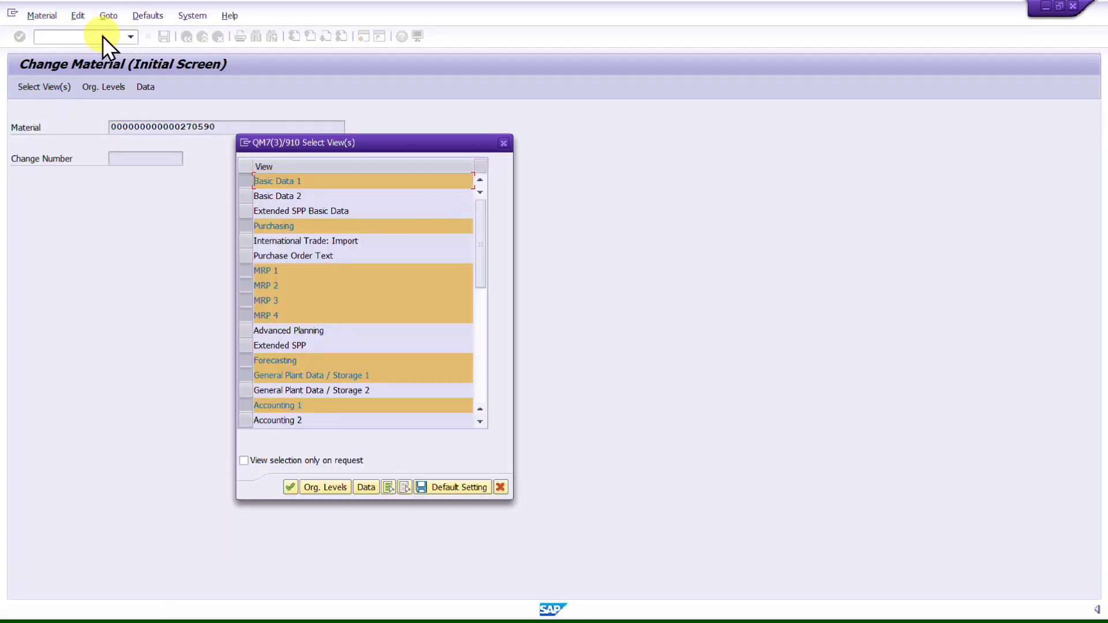
{"action": "key", "text": "Return"}
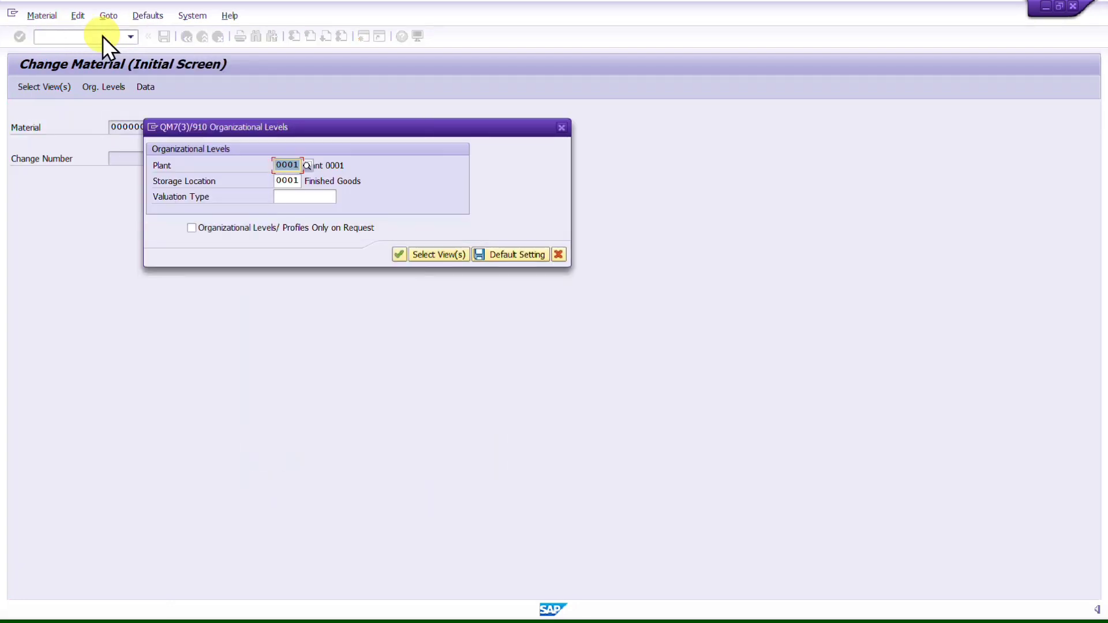
{"action": "key", "text": "Return"}
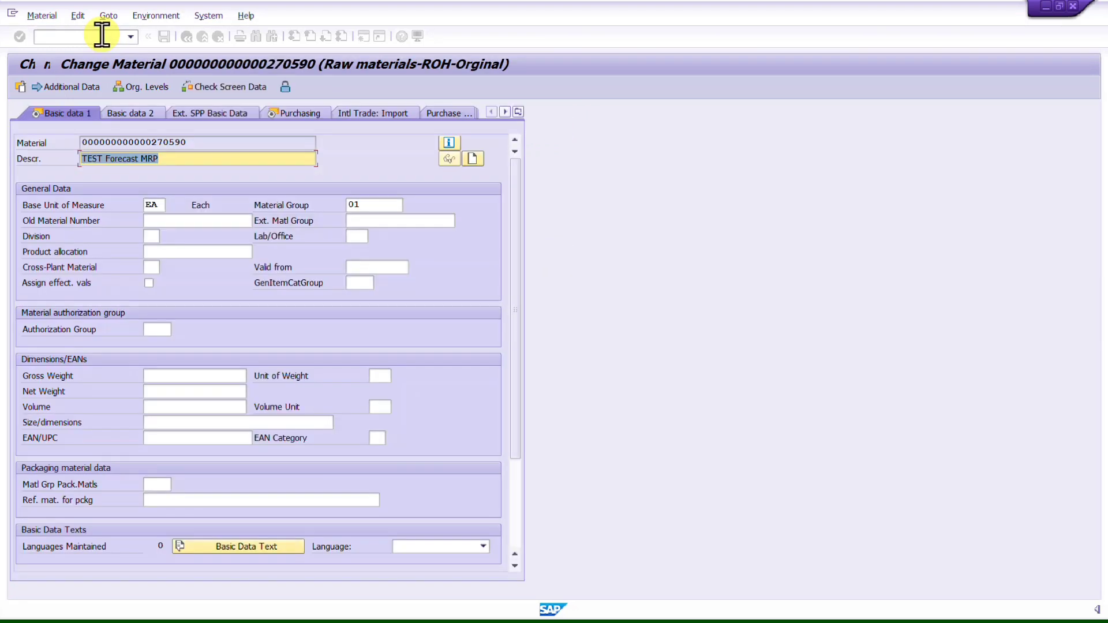
- Go through the material's views to check the reorder point in MRP 1 and the safety stock in MRP 2
{"action": "key", "text": "Return"}
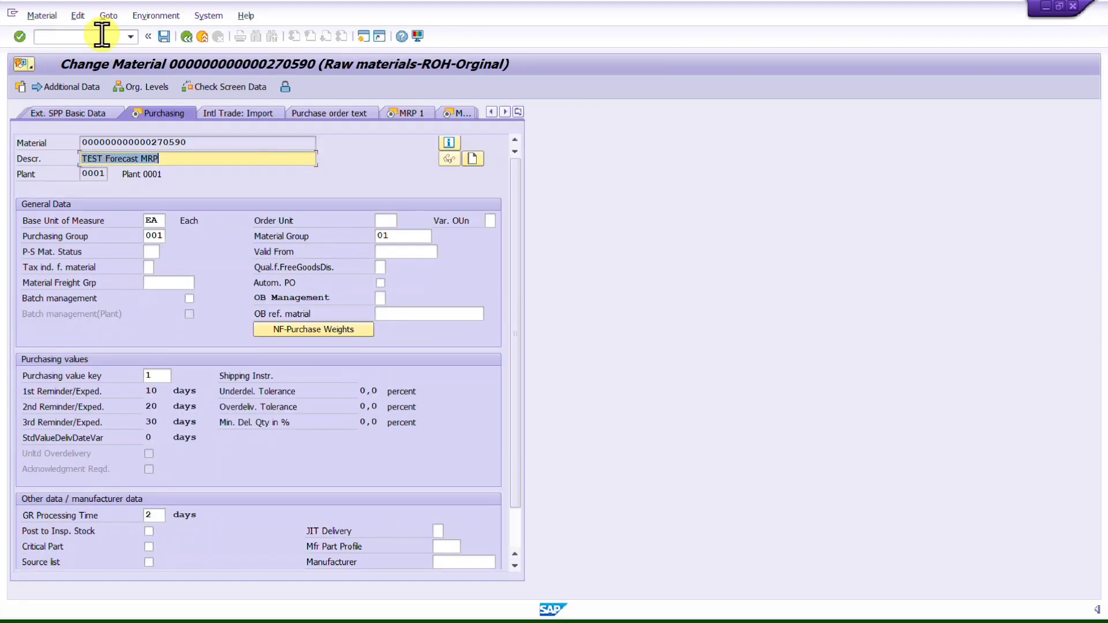
{"action": "key", "text": "Return"}
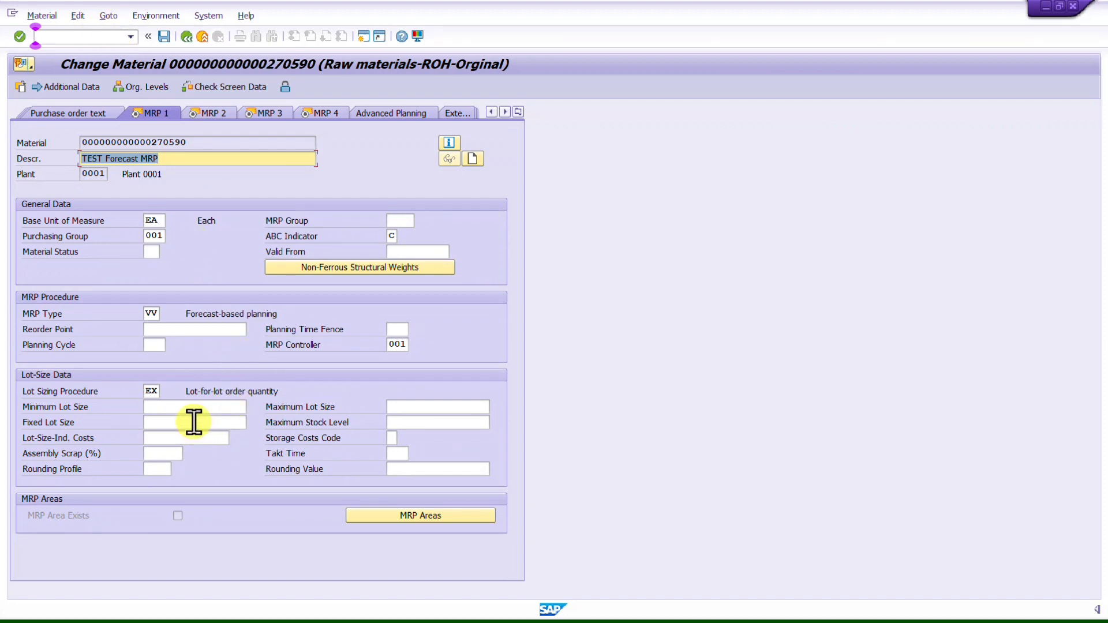
{"action": "left_click", "coordinate": [155, 328]}
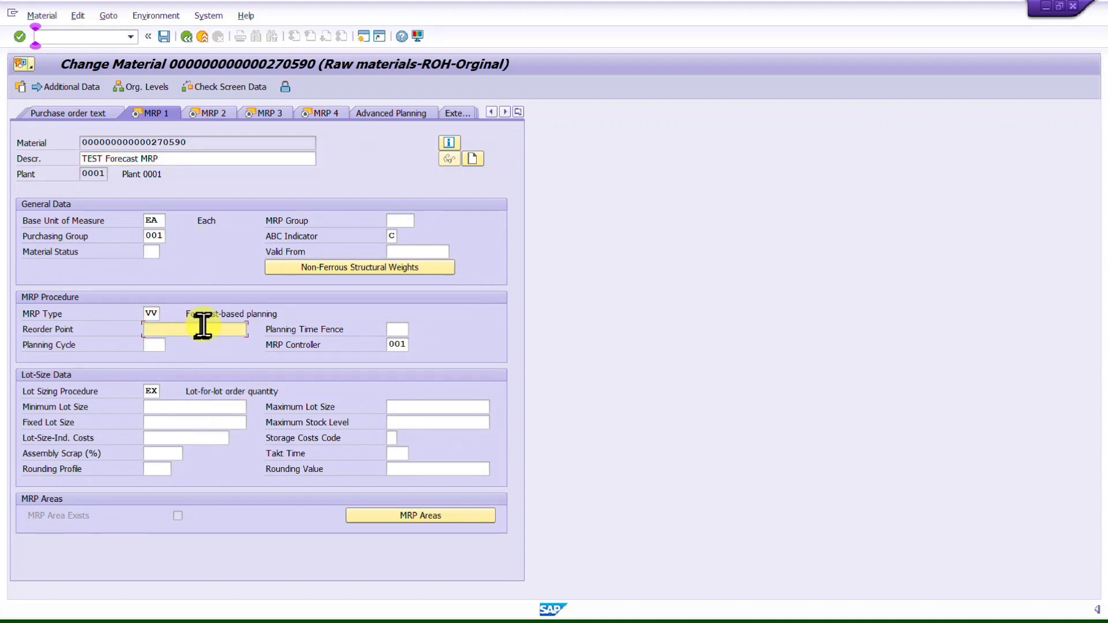
{"action": "key", "text": "Return"}
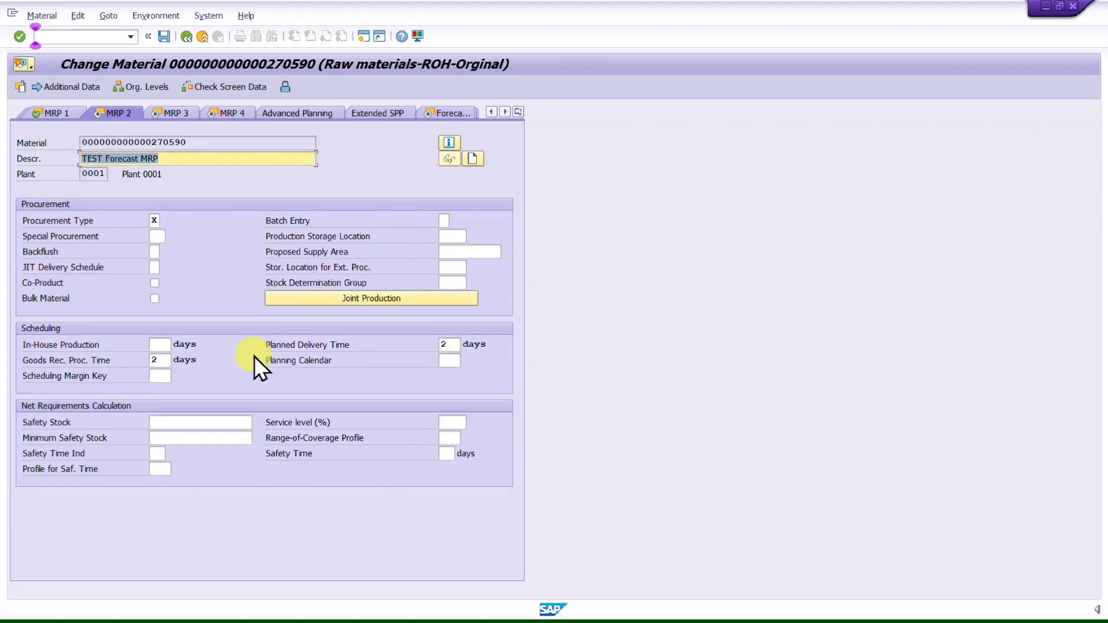
{"action": "left_click", "coordinate": [212, 424]}
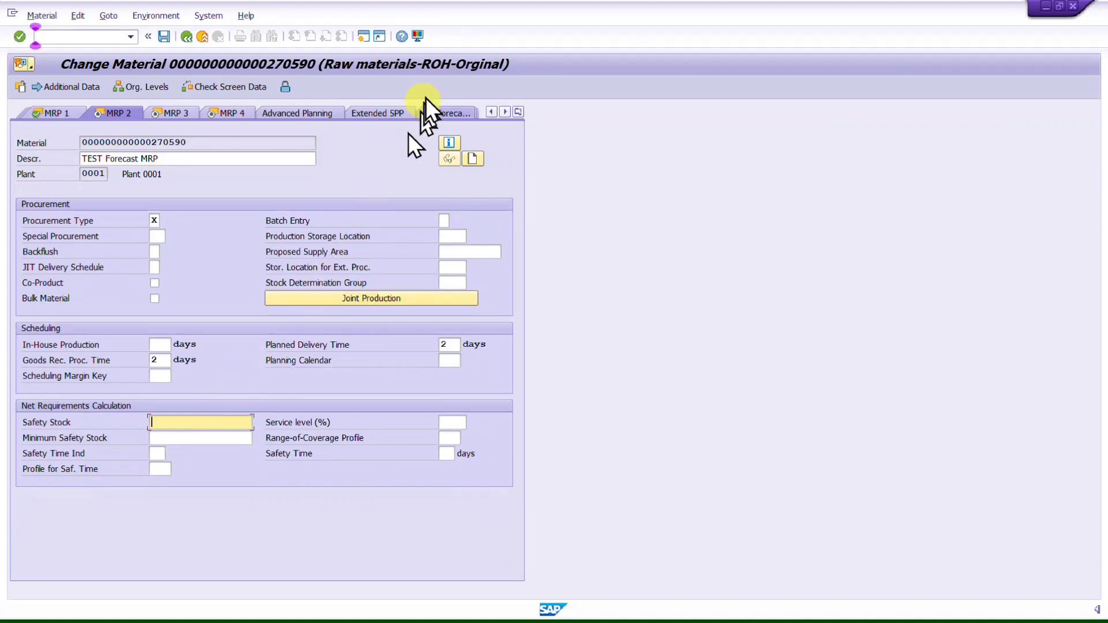
- Execute the forecast from the material's Forecasting view for 08.2023, using automatic model selection with Trend and season, and accept the results
{"action": "left_click", "coordinate": [449, 112]}
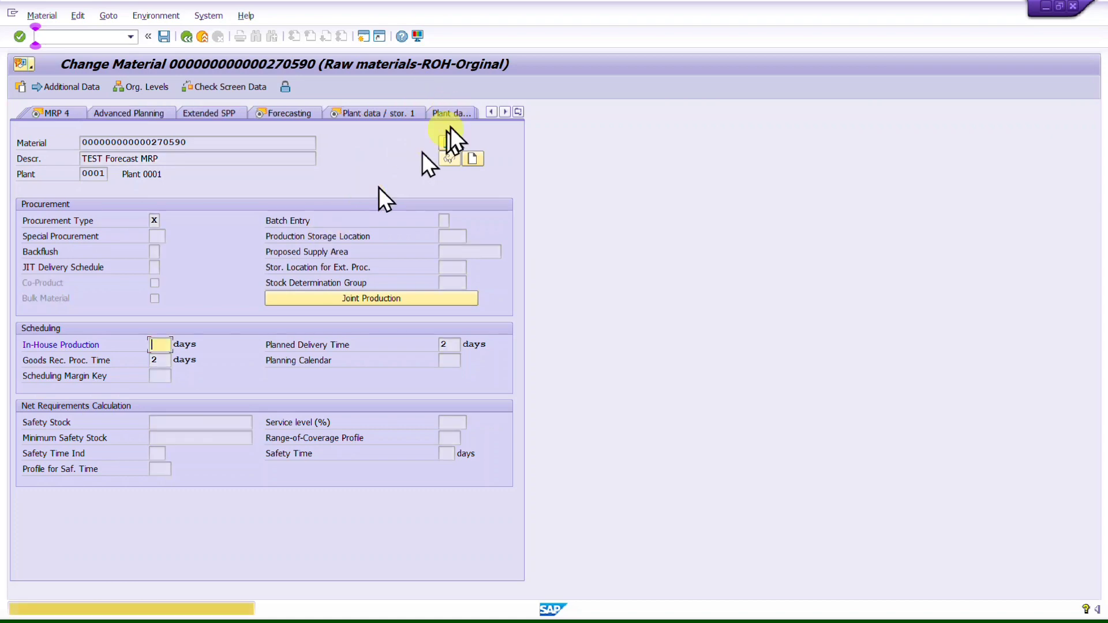
{"action": "left_click", "coordinate": [294, 115]}
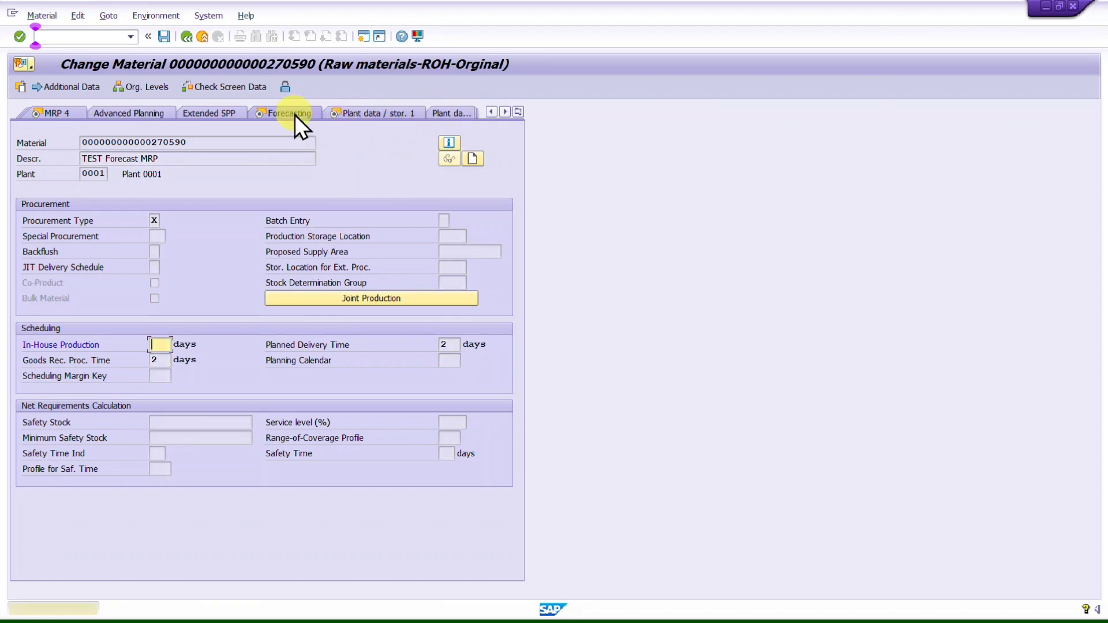
{"action": "left_click", "coordinate": [295, 114]}
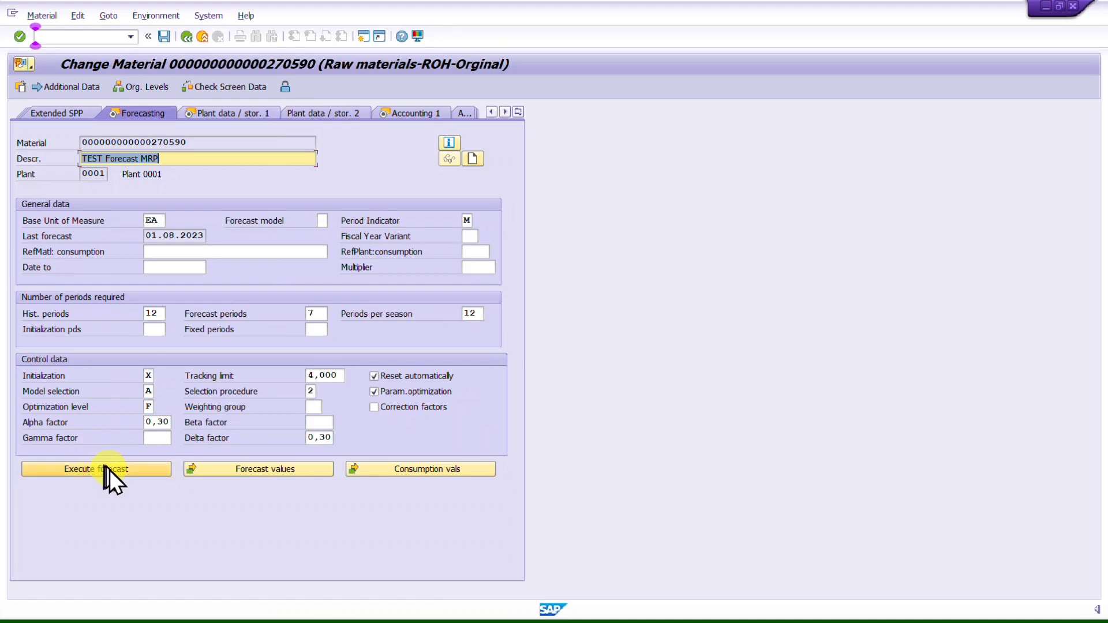
{"action": "left_click", "coordinate": [109, 470]}
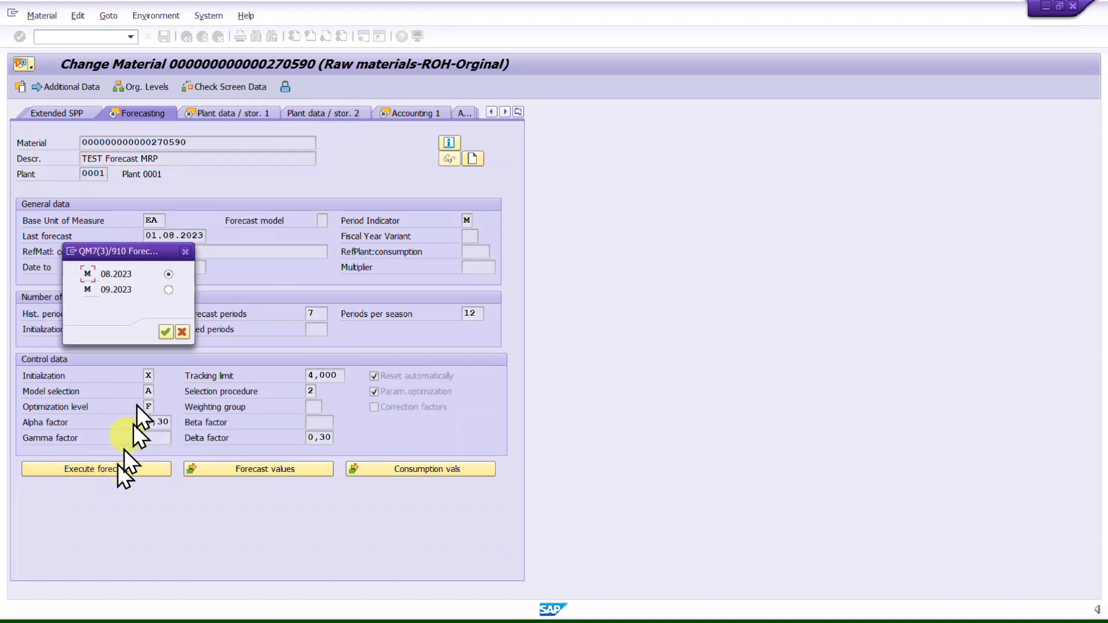
{"action": "left_click", "coordinate": [165, 332]}
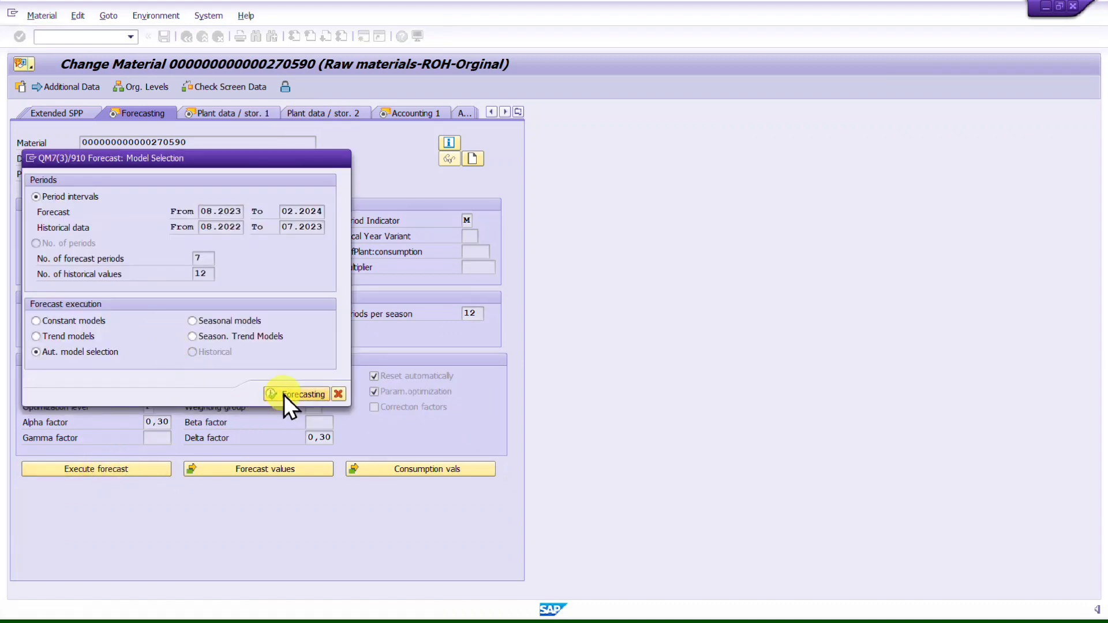
{"action": "left_click", "coordinate": [283, 394]}
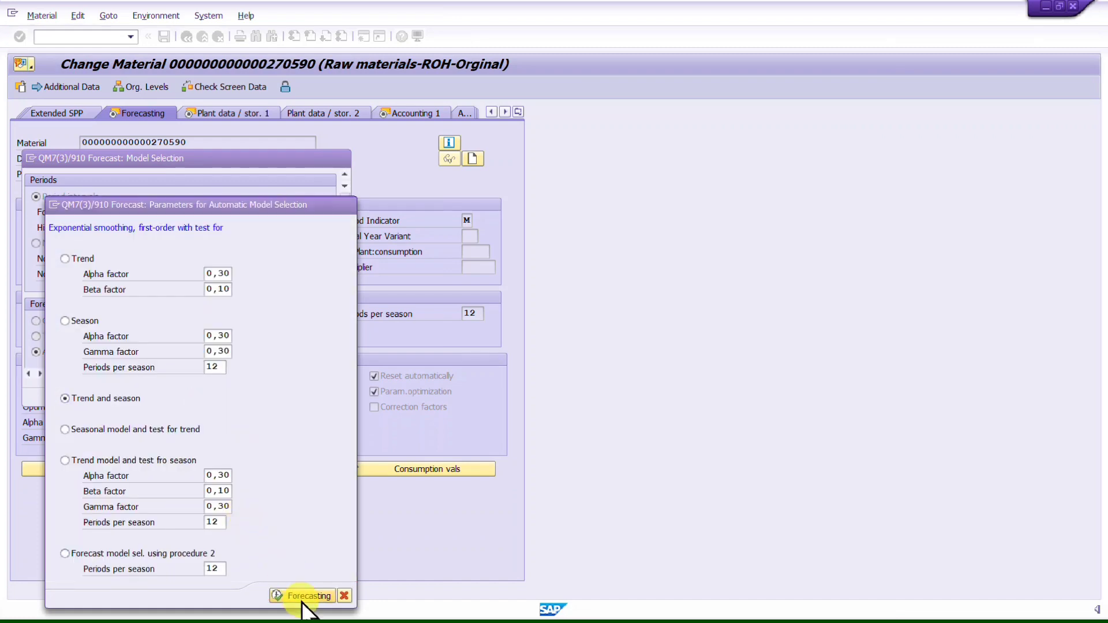
{"action": "left_click", "coordinate": [308, 596]}
{"action": "scroll", "coordinate": [420, 388], "scroll_direction": "down", "scroll_amount": 5}
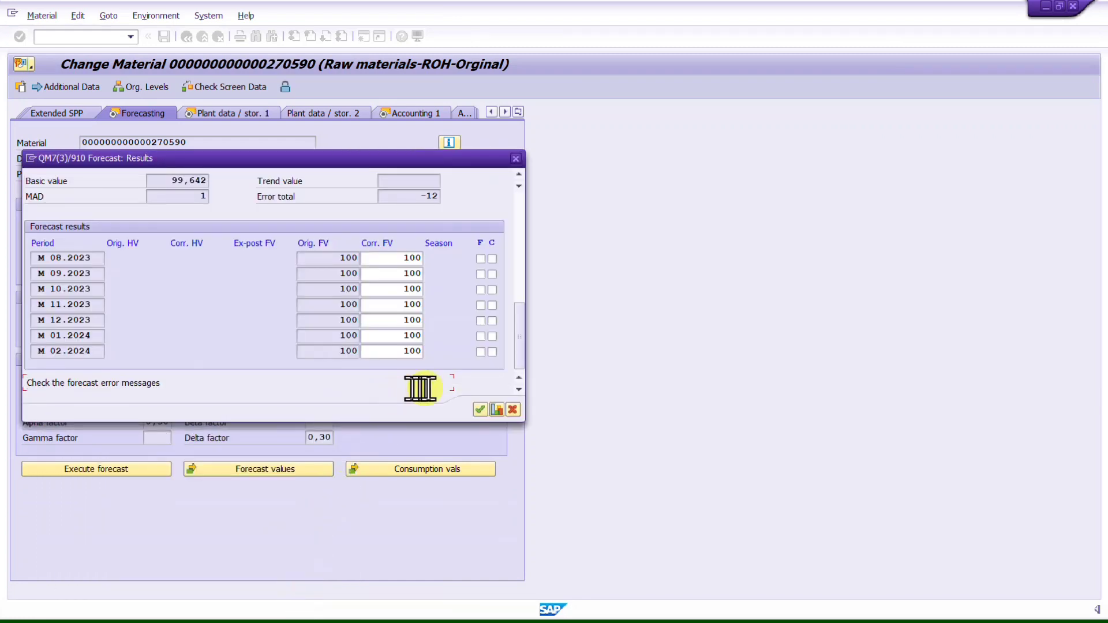
{"action": "left_click", "coordinate": [480, 411]}
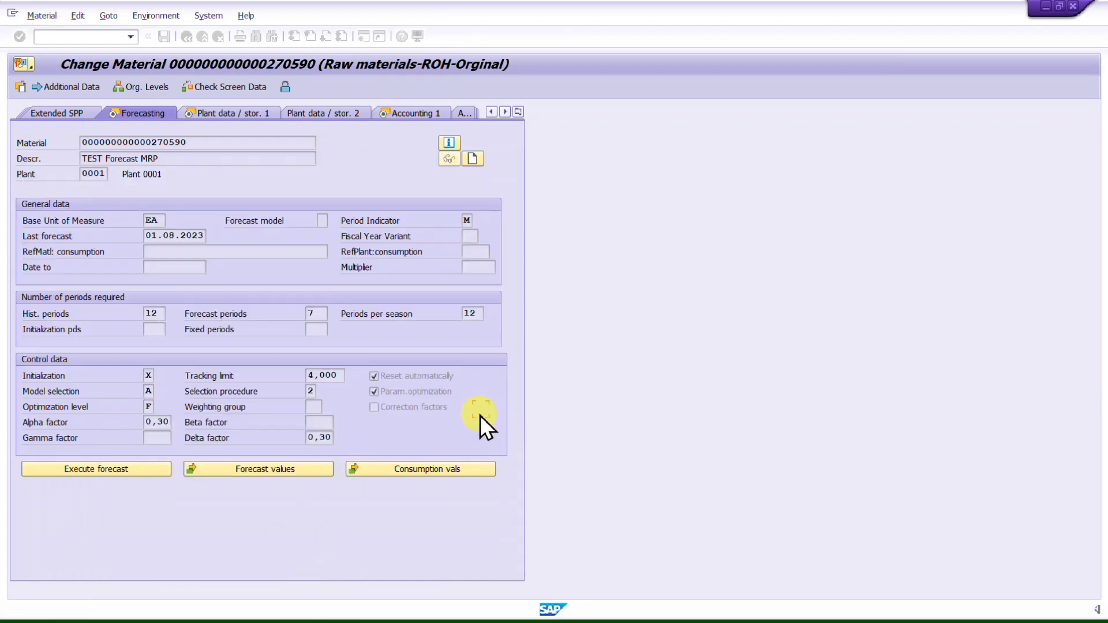
- Recheck the reorder point in the MRP 1 view and the safety stock in the MRP 2 view after the forecast
{"action": "left_click", "coordinate": [518, 112]}
{"action": "left_click", "coordinate": [543, 222]}
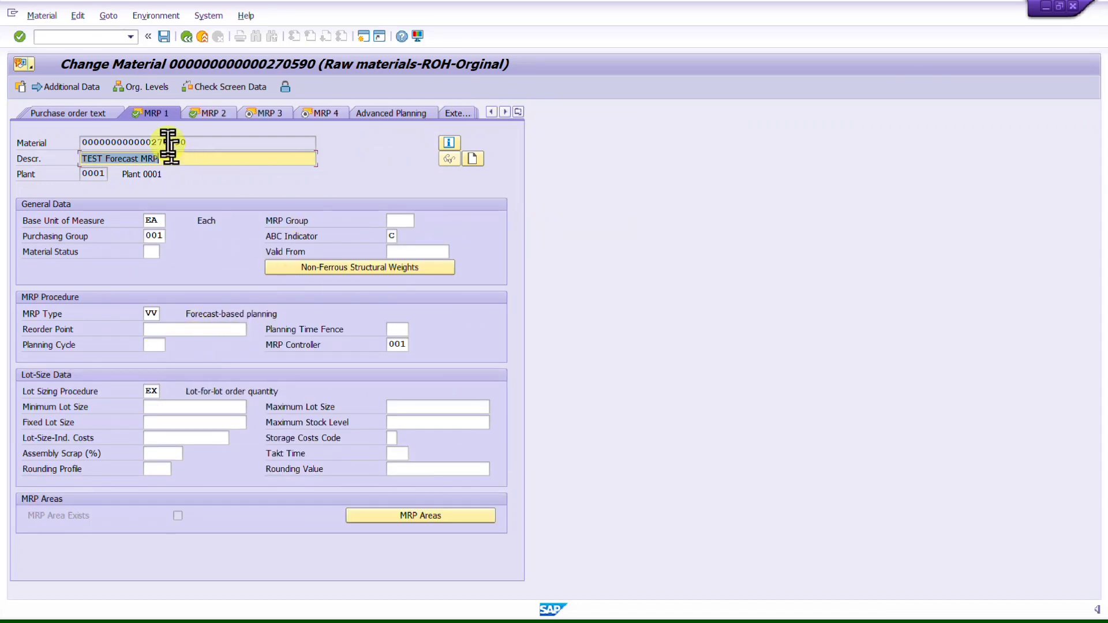
{"action": "left_click", "coordinate": [216, 115]}
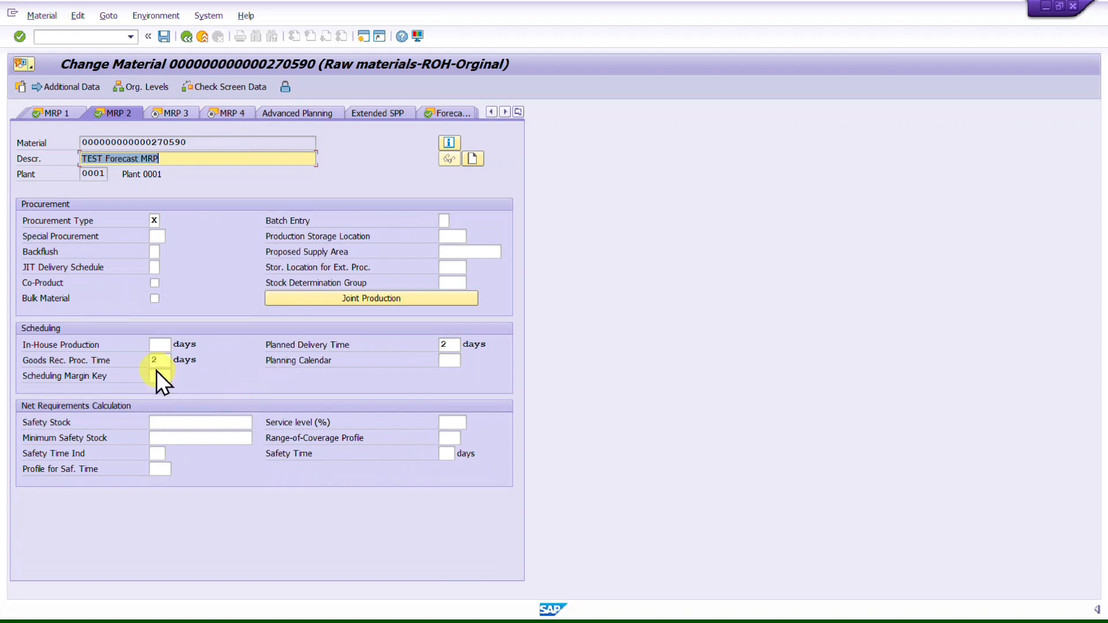
{"action": "left_click", "coordinate": [198, 423]}
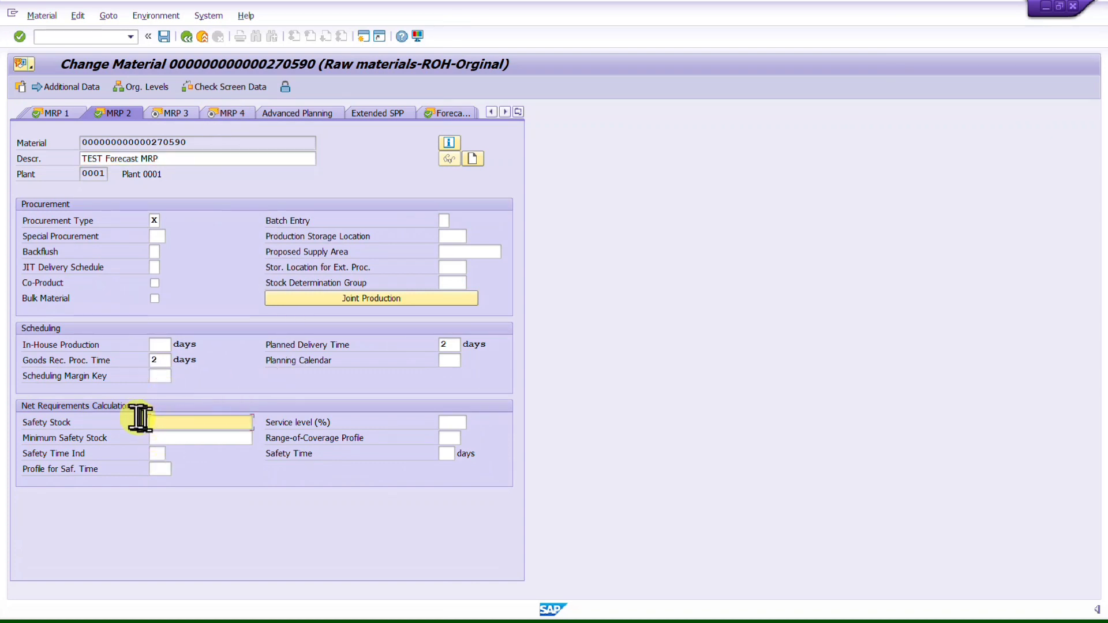
{"action": "left_click", "coordinate": [458, 116]}
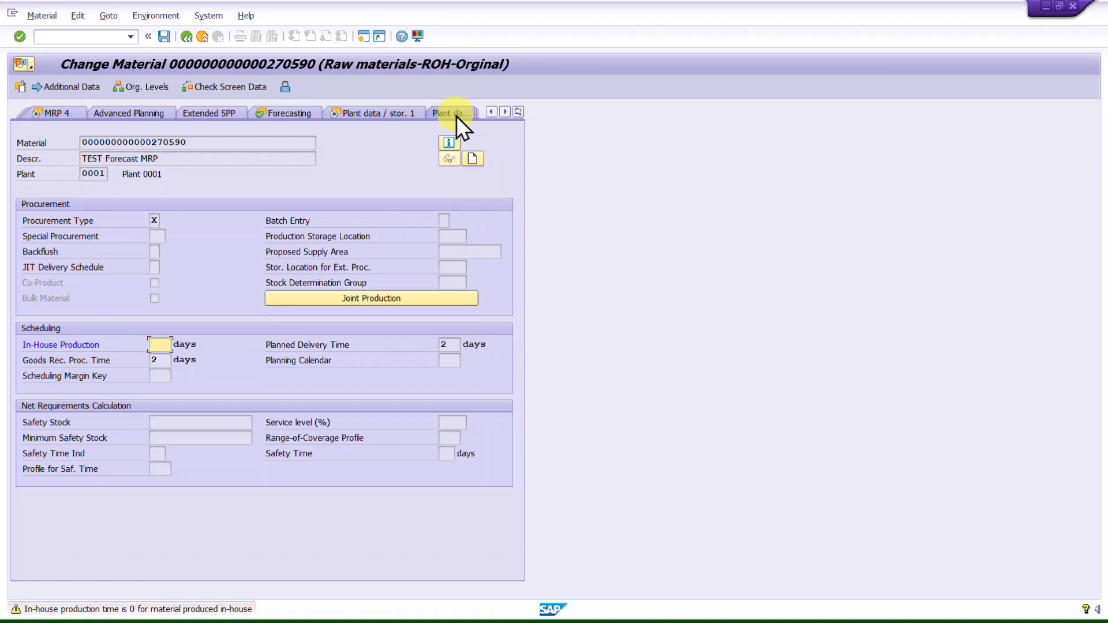
{"action": "left_click", "coordinate": [273, 114]}
{"action": "left_click", "coordinate": [520, 113]}
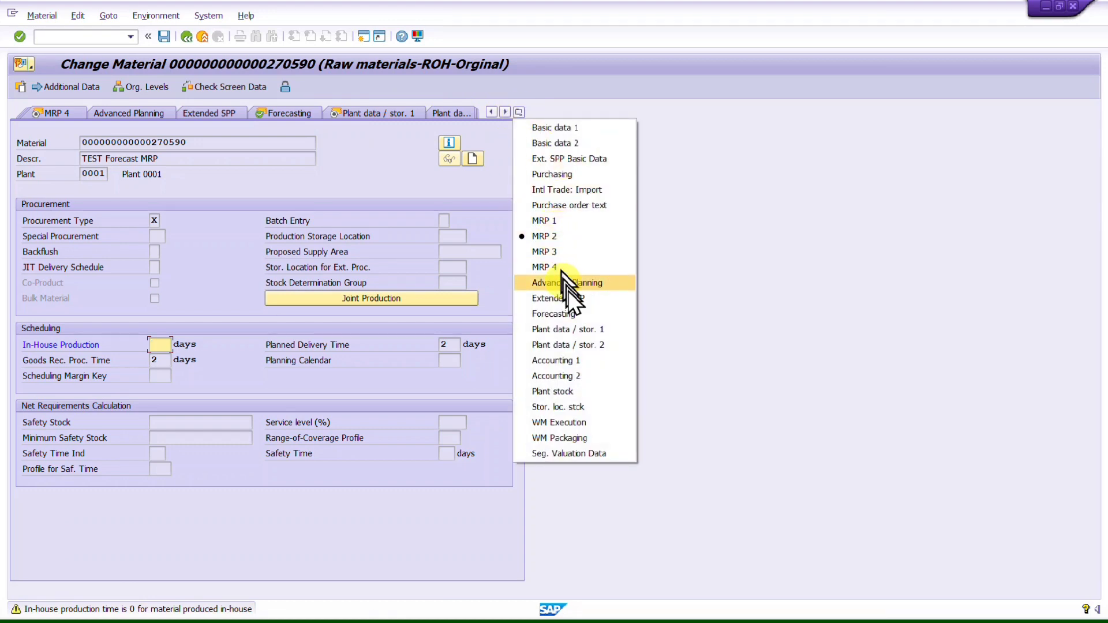
{"action": "left_click", "coordinate": [263, 514]}
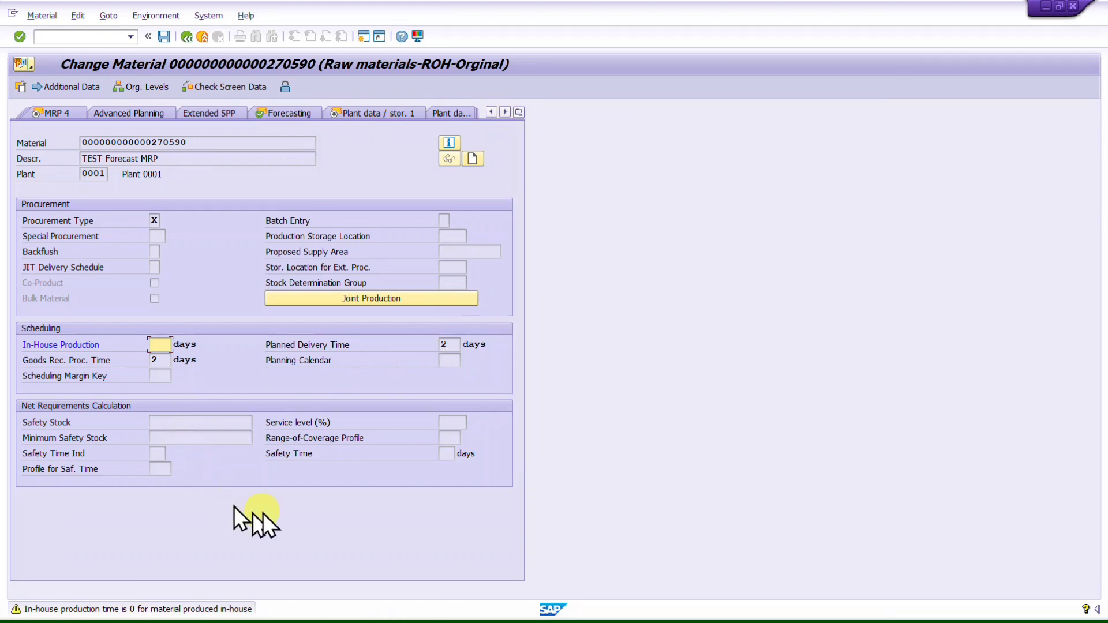
{"action": "key", "text": "Return"}
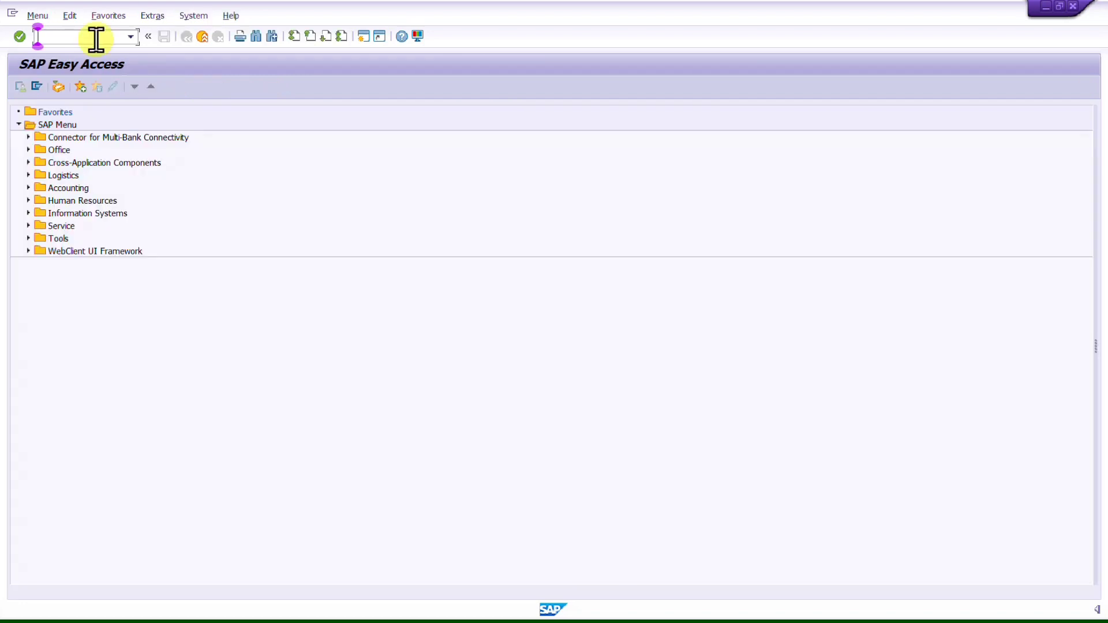
- Display the material's stock/requirements list for plant 0001 with transaction MD04 and review the monthly forecast requirements
{"action": "type", "text": "MM03"}
{"action": "key", "text": "BackSpace"}
{"action": "key", "text": "BackSpace"}
{"action": "key", "text": "BackSpace"}
{"action": "key", "text": "BackSpace"}
{"action": "type", "text": "MD04"}
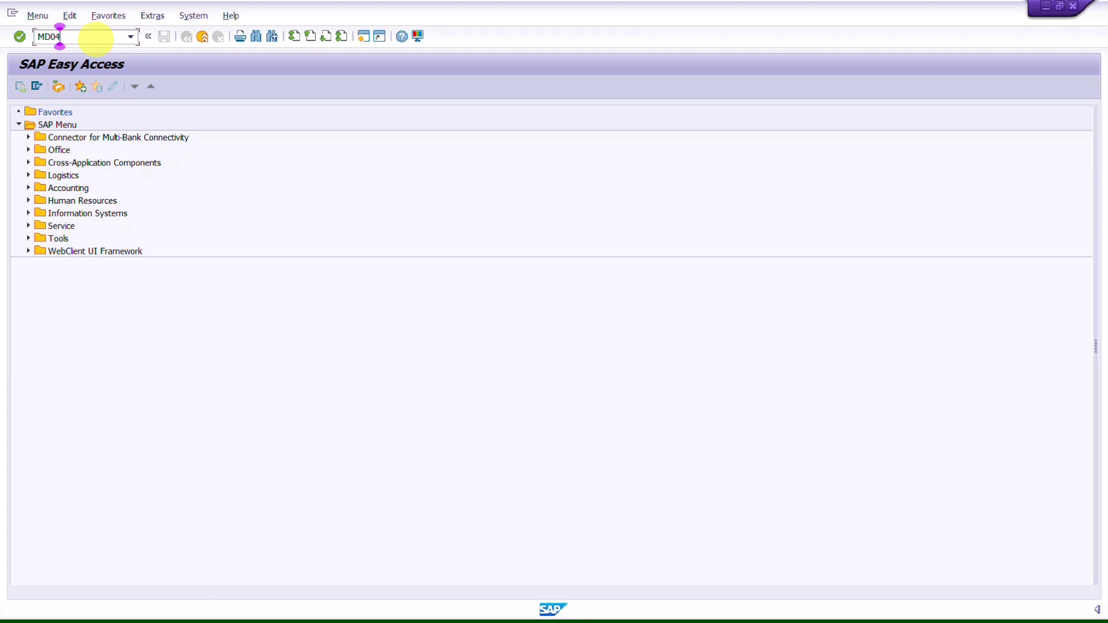
{"action": "key", "text": "Return"}
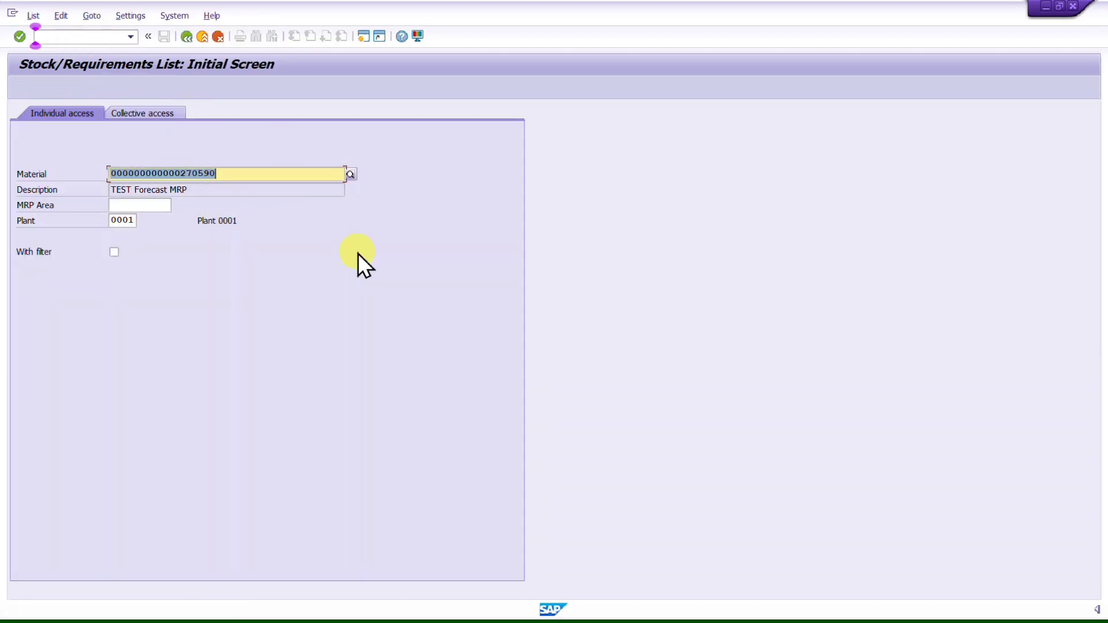
{"action": "key", "text": "Return"}
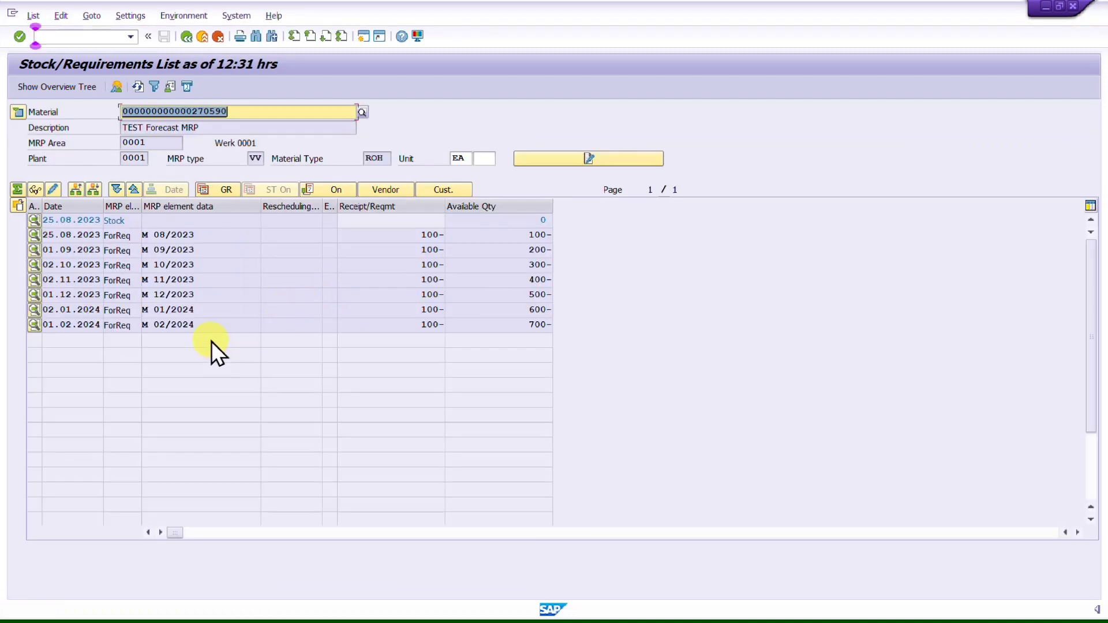
{"action": "left_click", "coordinate": [227, 315]}
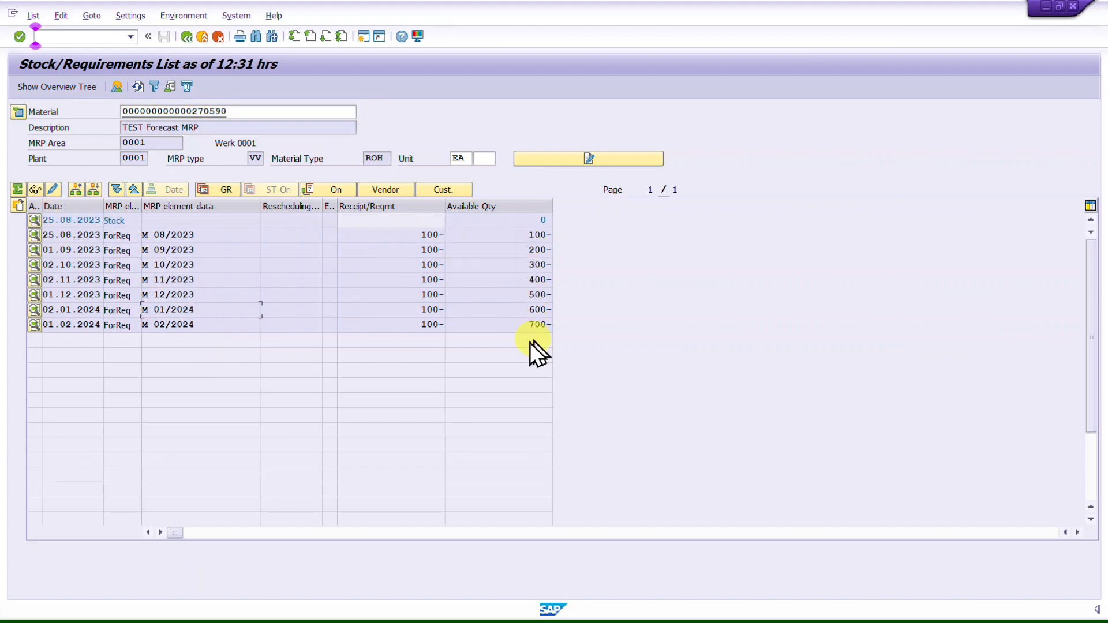
{"action": "left_click", "coordinate": [379, 231]}
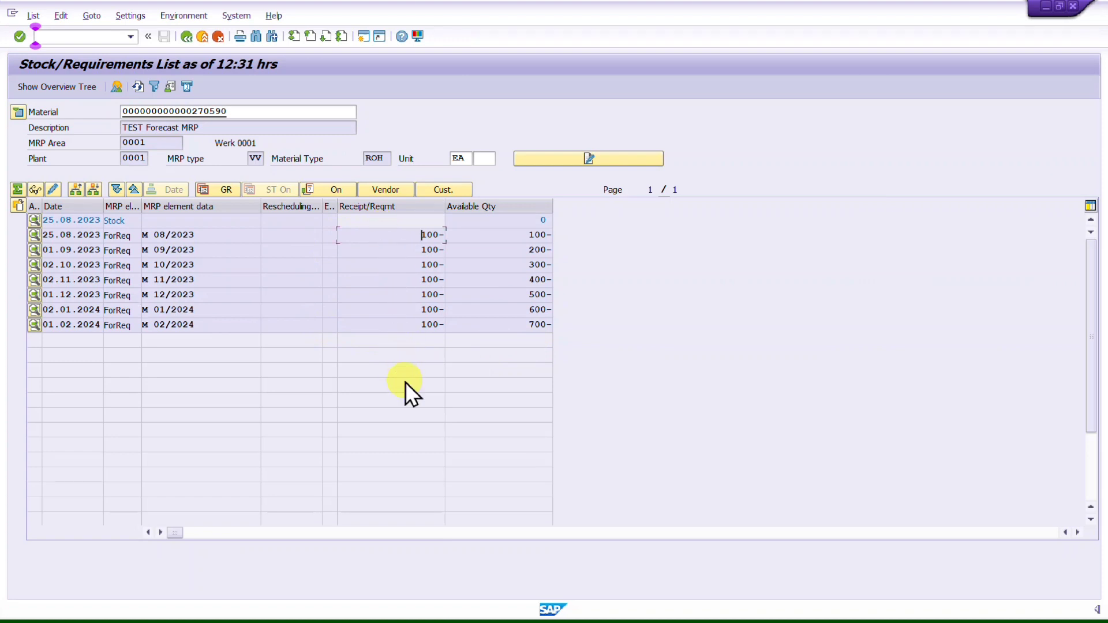
{"action": "left_click", "coordinate": [193, 41]}
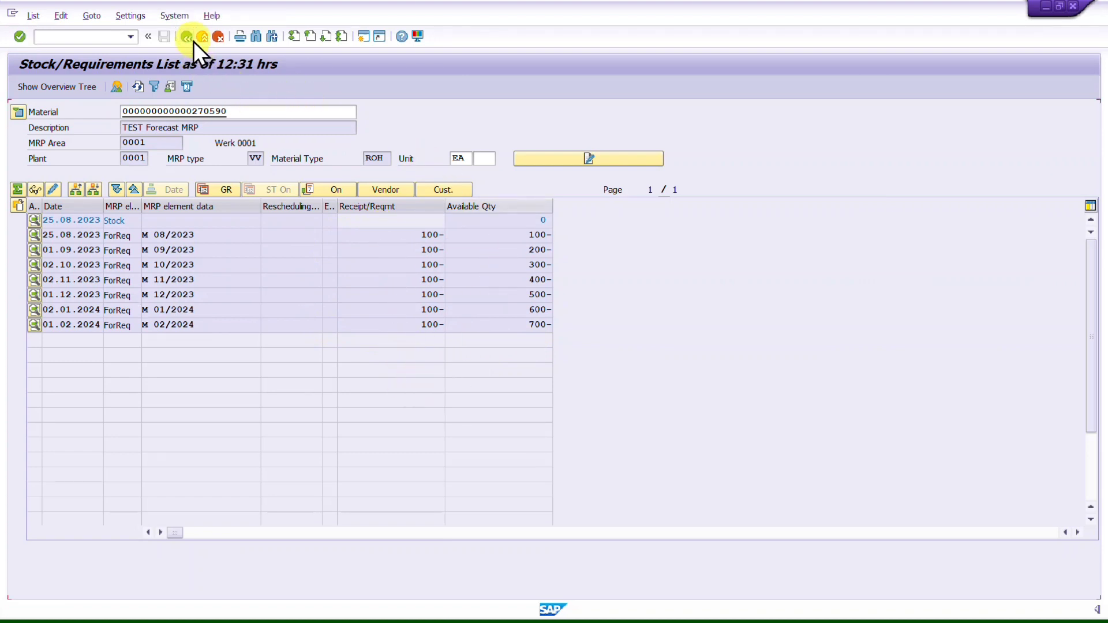
{"action": "left_click", "coordinate": [193, 41]}
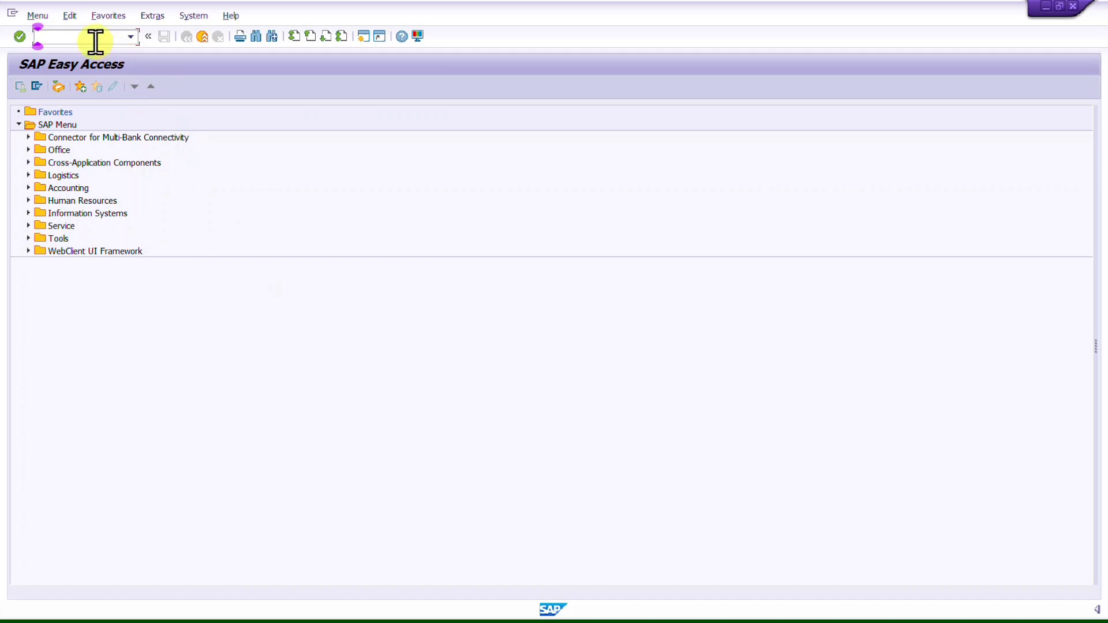
- Run single-item, single-level MRP with MD03 for the material, displaying results prior to saving, review the planned orders and leave without saving
{"action": "type", "text": "MD03"}
{"action": "key", "text": "Return"}
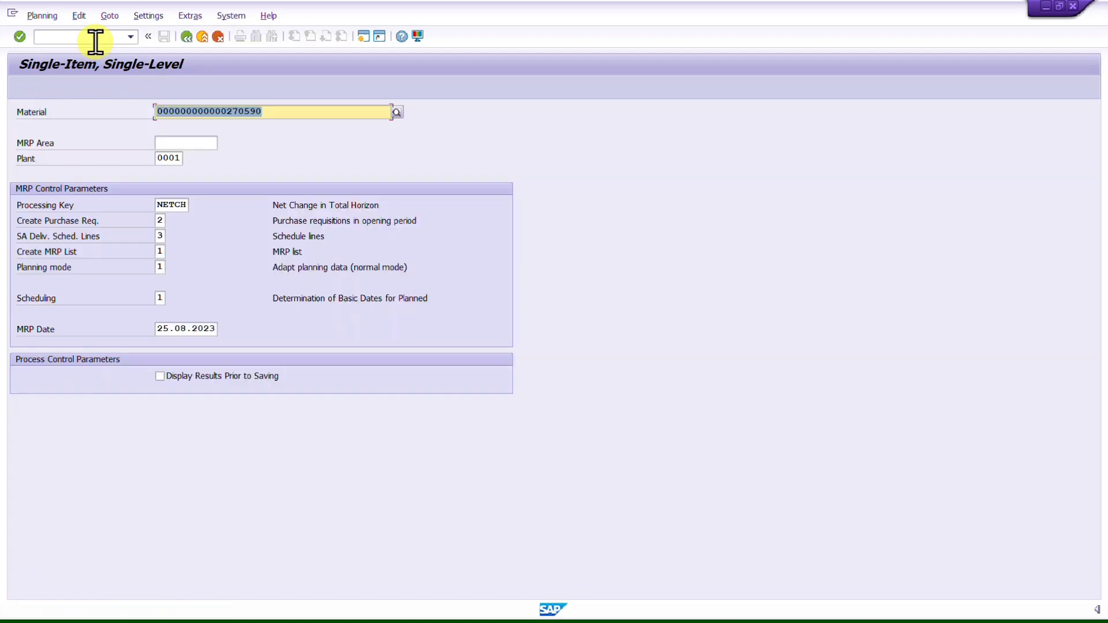
{"action": "left_click", "coordinate": [167, 378]}
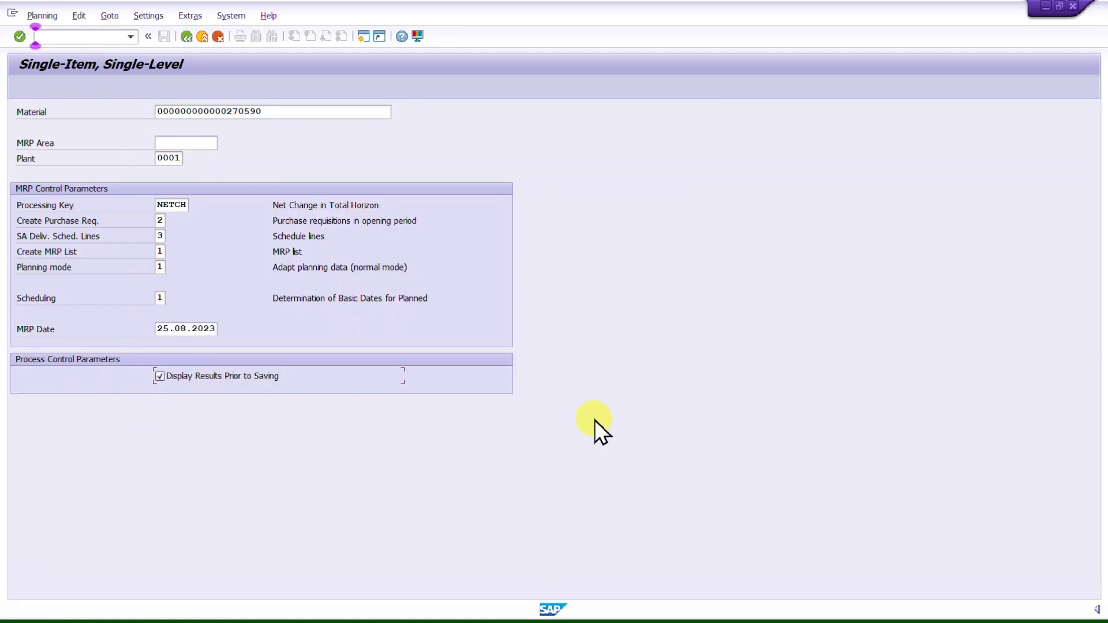
{"action": "key", "text": "Return"}
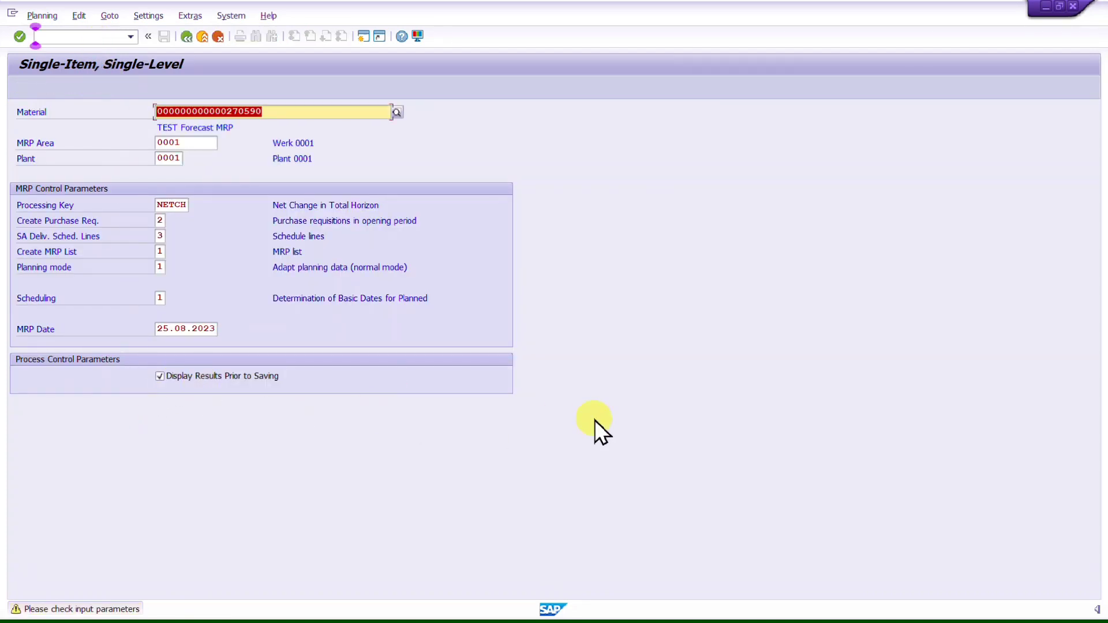
{"action": "key", "text": "Return"}
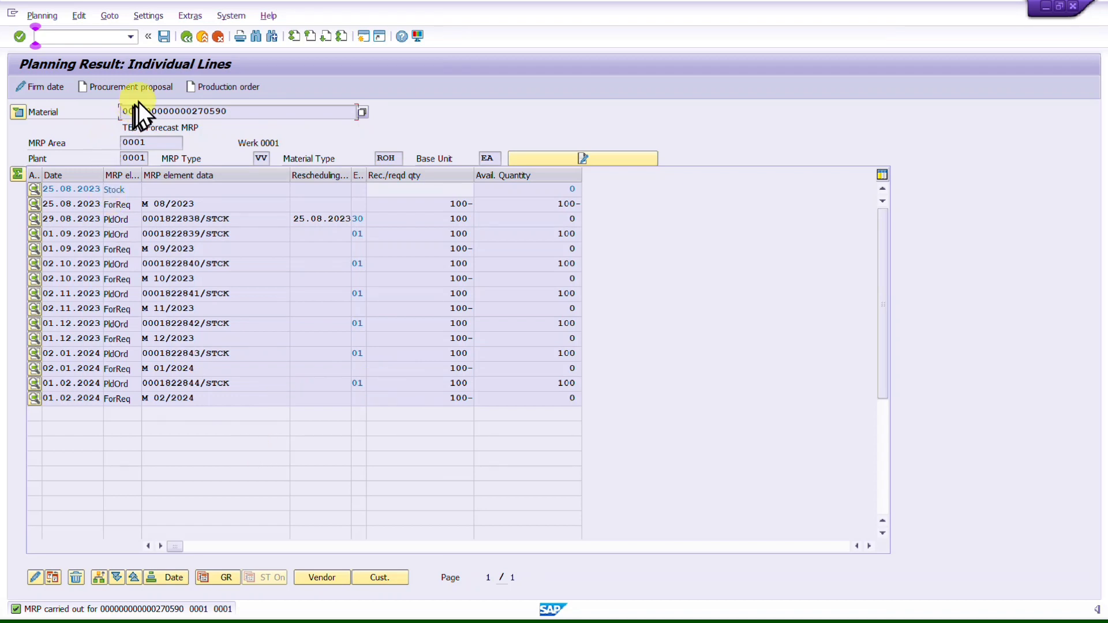
{"action": "left_click", "coordinate": [188, 40]}
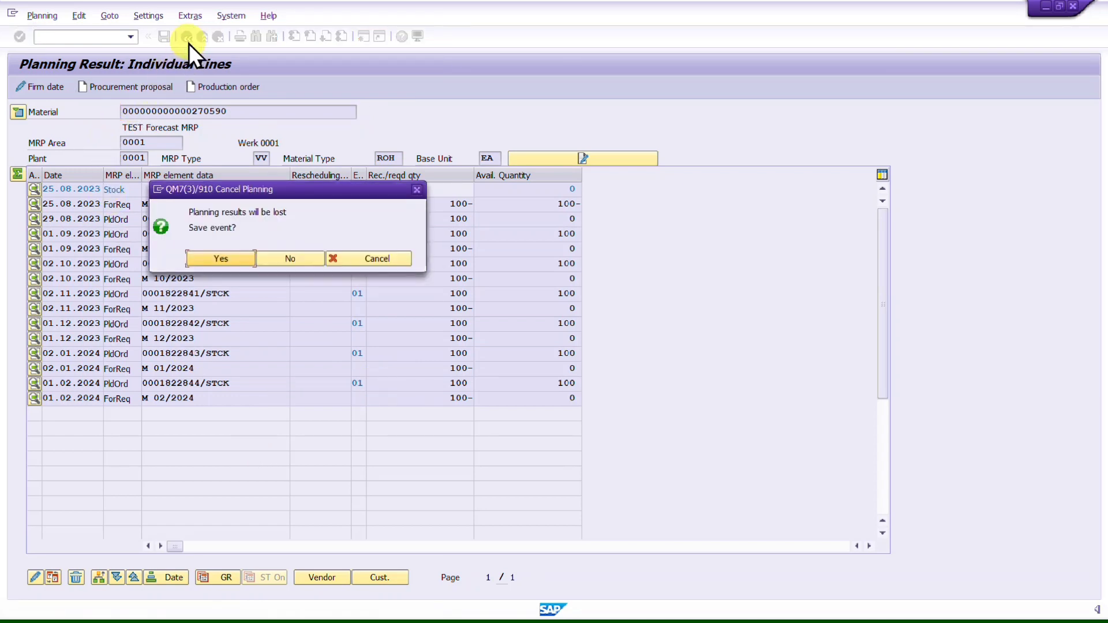
{"action": "left_click", "coordinate": [290, 258]}
{"action": "key", "text": "F3"}
- Open the planned independent requirements table with transaction MD61 for the material in plant 0001, version 00, with monthly periods
{"action": "left_click", "coordinate": [78, 38]}
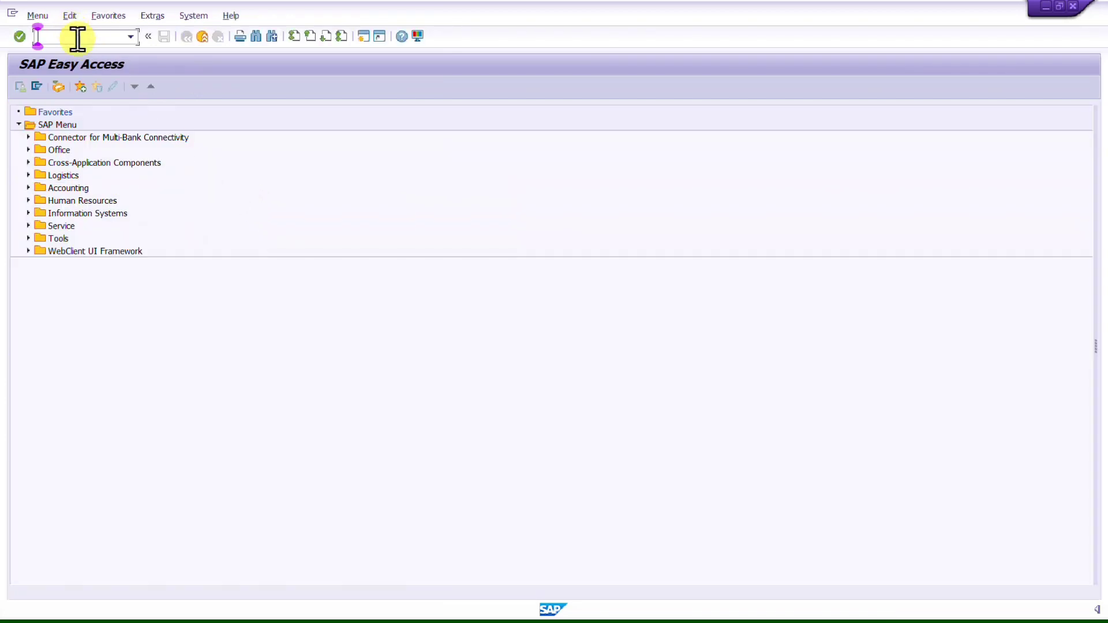
{"action": "type", "text": "MD61"}
{"action": "key", "text": "Return"}
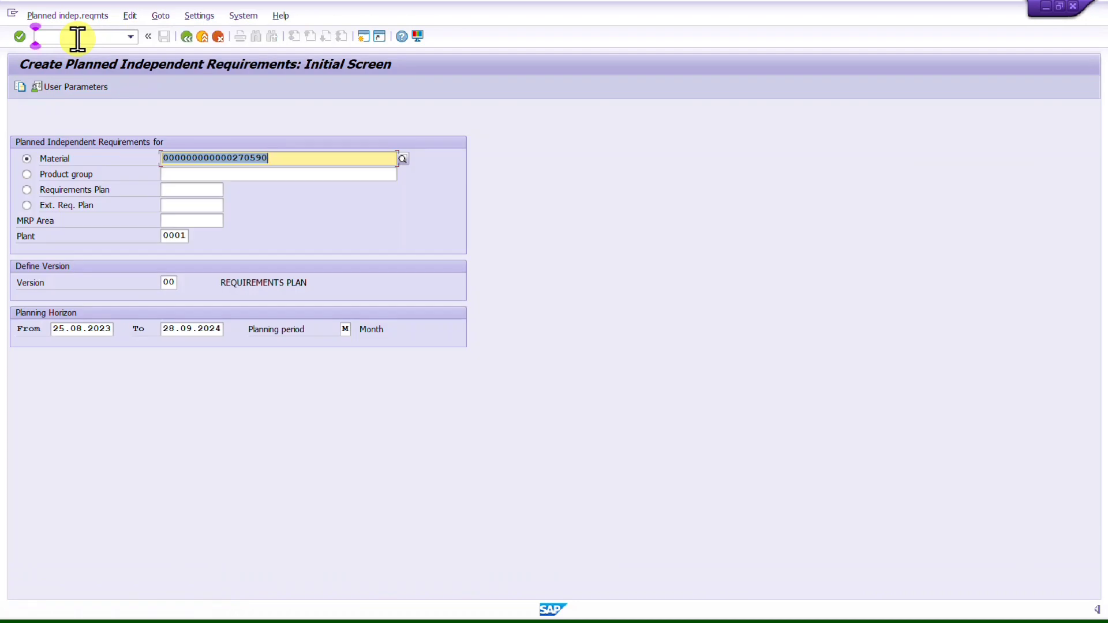
{"action": "key", "text": "Return"}
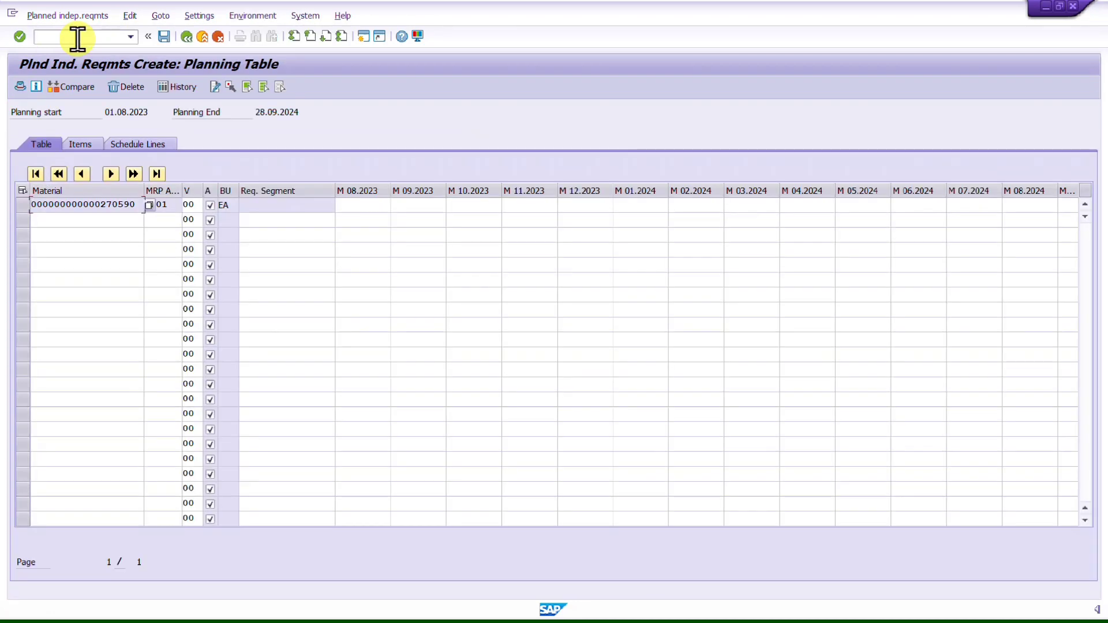
- Enter planned quantities of 25 for 09.2023, 30 for 10.2023, 45 for 11.2023 and 5 for 08.2023
{"action": "left_click", "coordinate": [419, 205]}
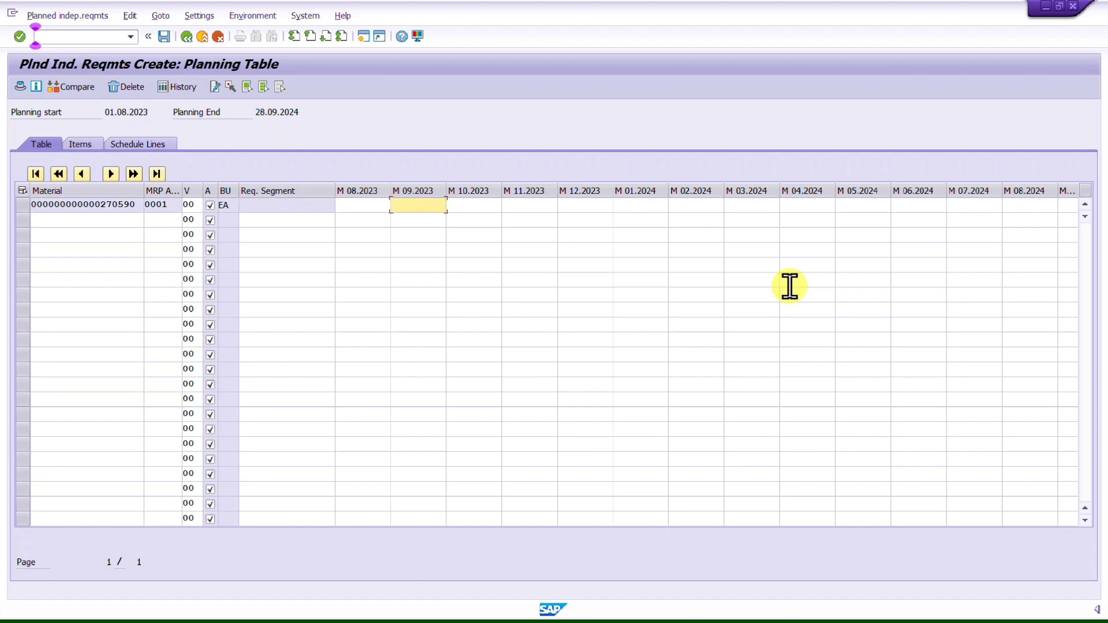
{"action": "type", "text": "25"}
{"action": "key", "text": "Tab"}
{"action": "type", "text": "3"}
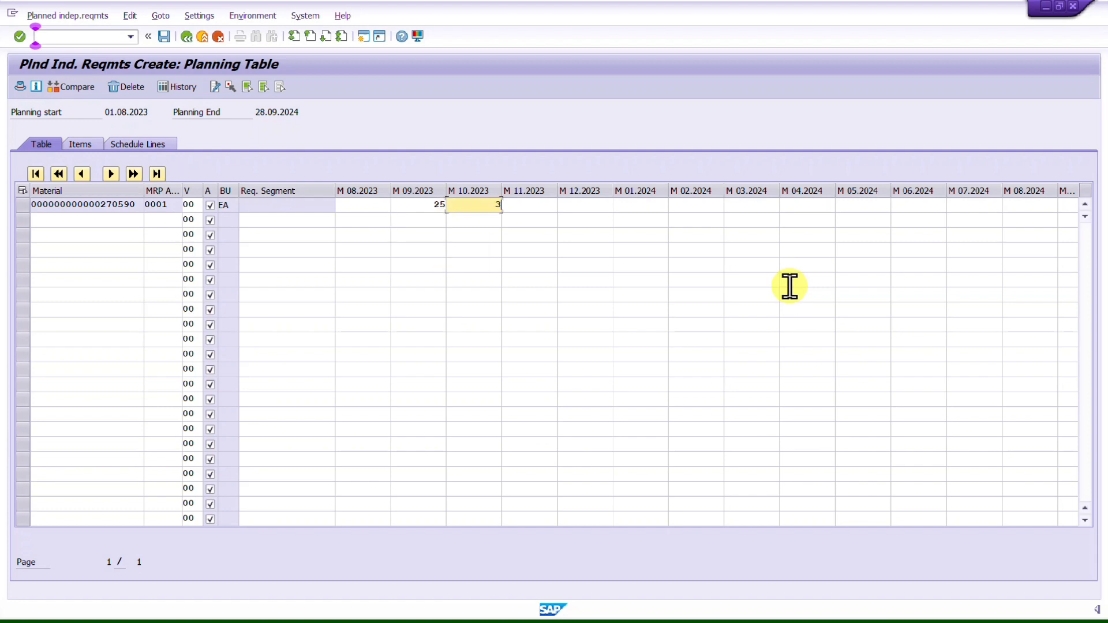
{"action": "type", "text": "0"}
{"action": "key", "text": "Tab"}
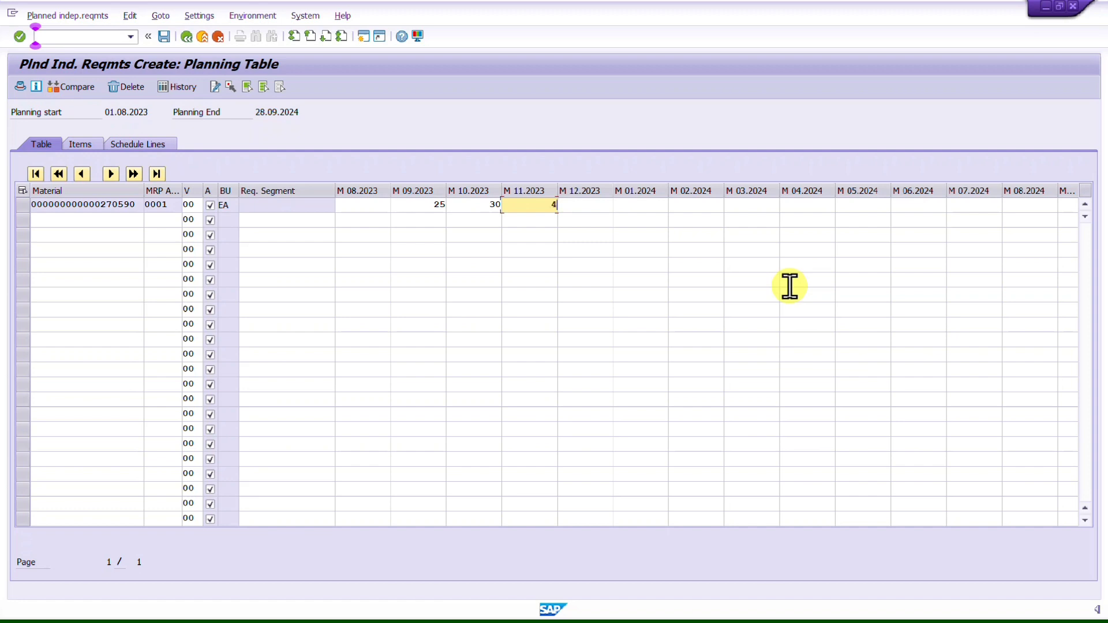
{"action": "key", "text": "Tab"}
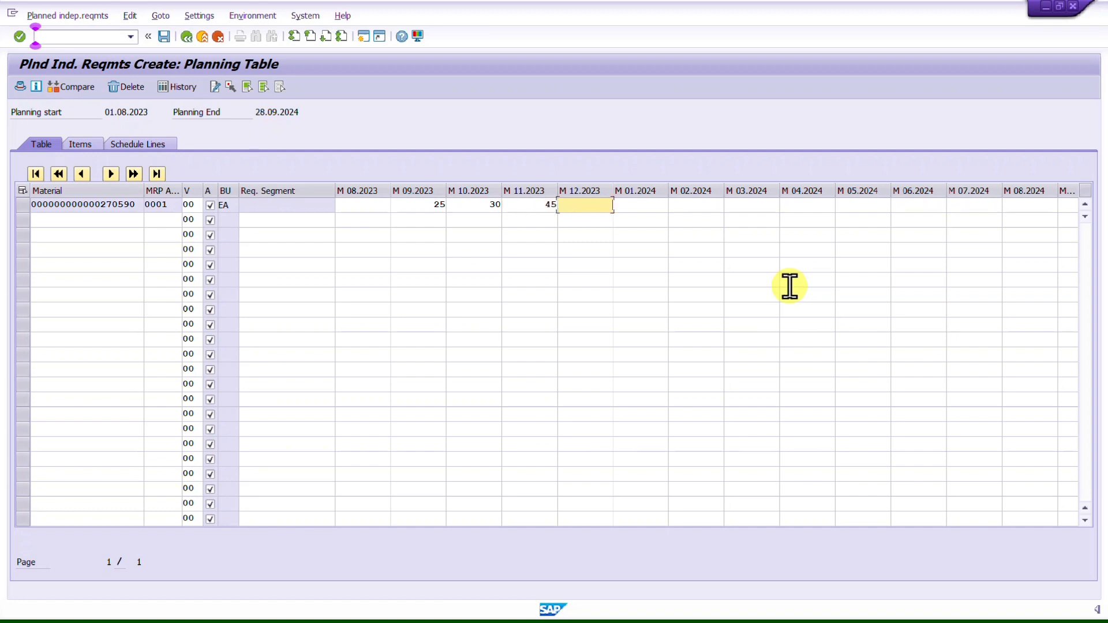
{"action": "left_click", "coordinate": [372, 204]}
{"action": "type", "text": "5"}
{"action": "key", "text": "Return"}
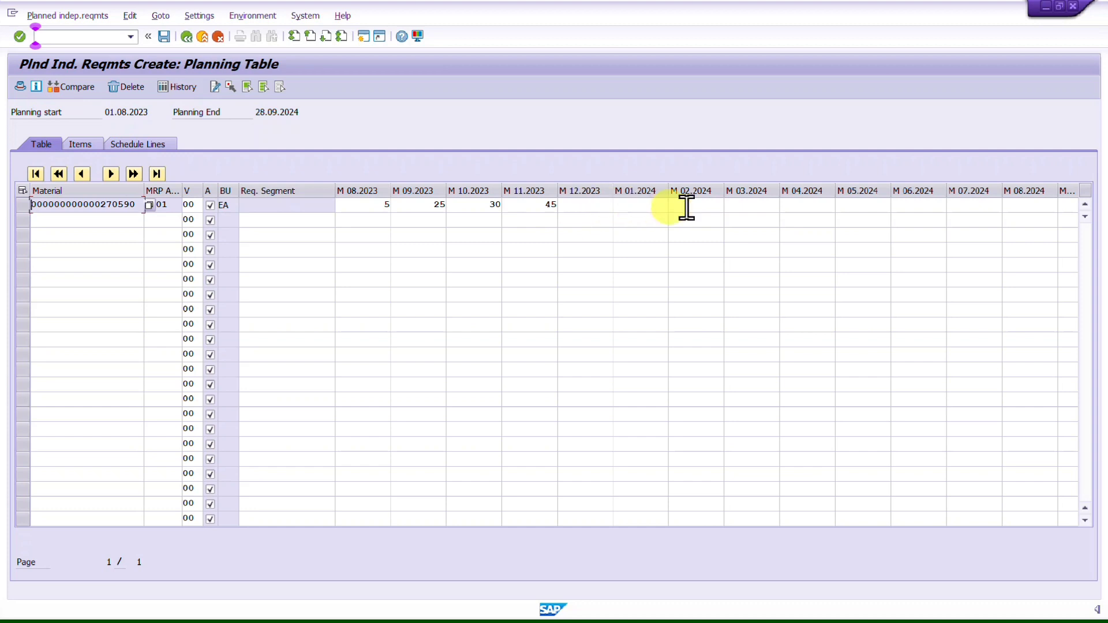
- Enter a planned quantity of 2 for 01.2024, save the independent requirements and leave the transaction
{"action": "left_click", "coordinate": [642, 207]}
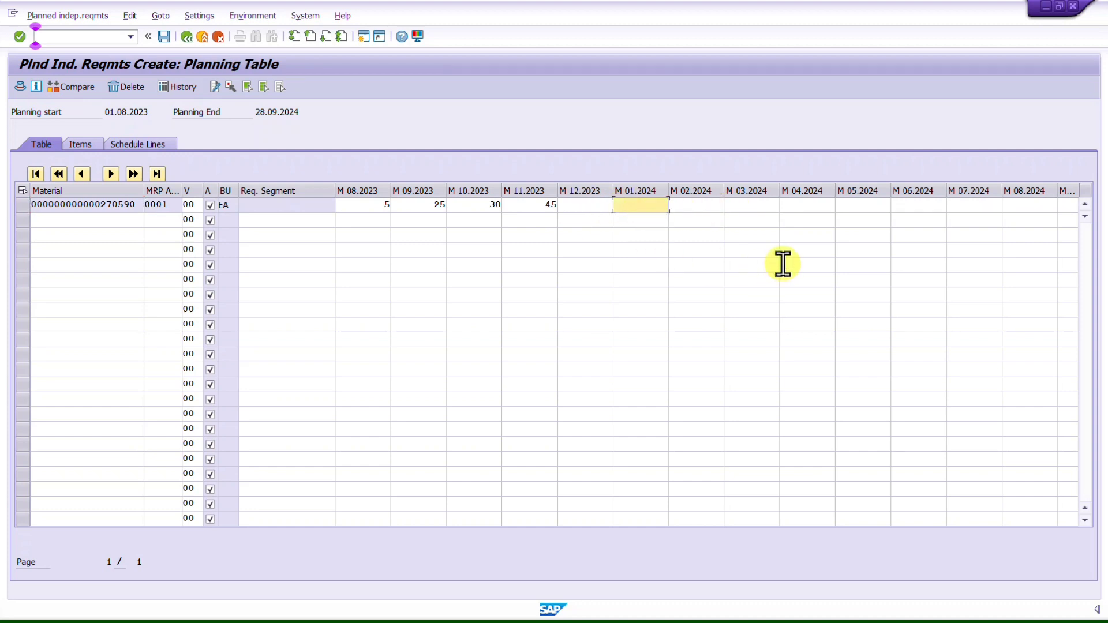
{"action": "key", "text": "Return"}
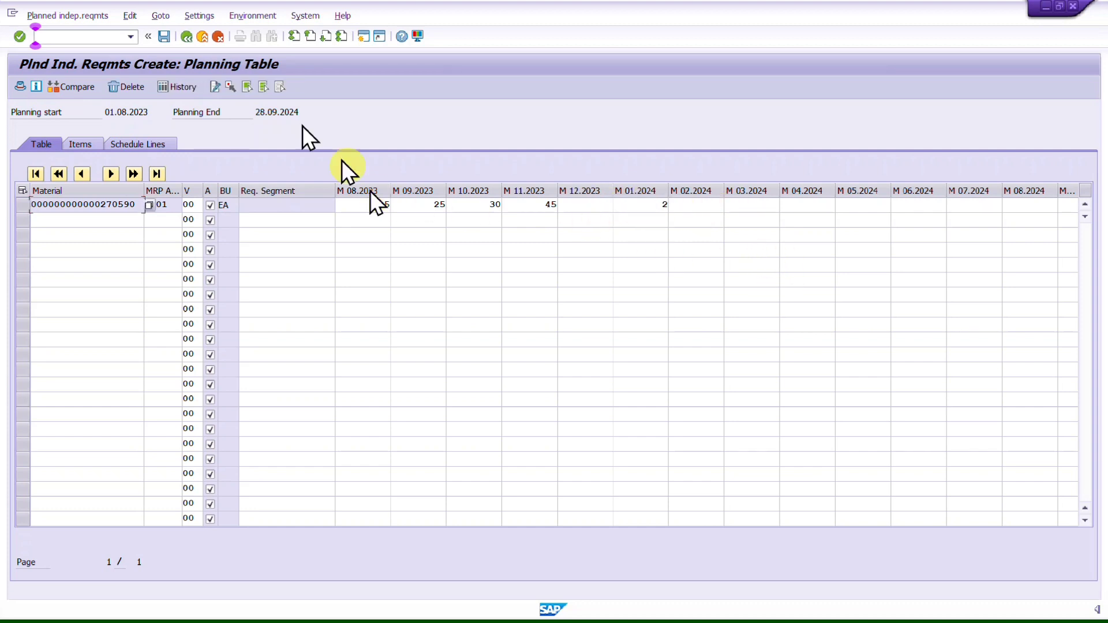
{"action": "left_click", "coordinate": [164, 37]}
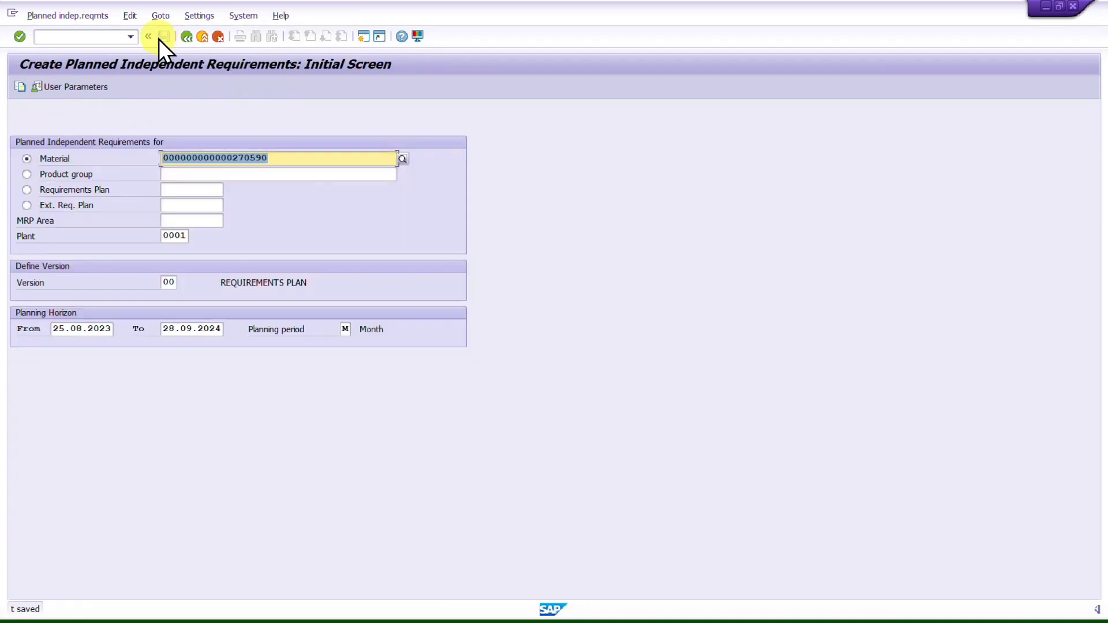
{"action": "key", "text": "F3"}
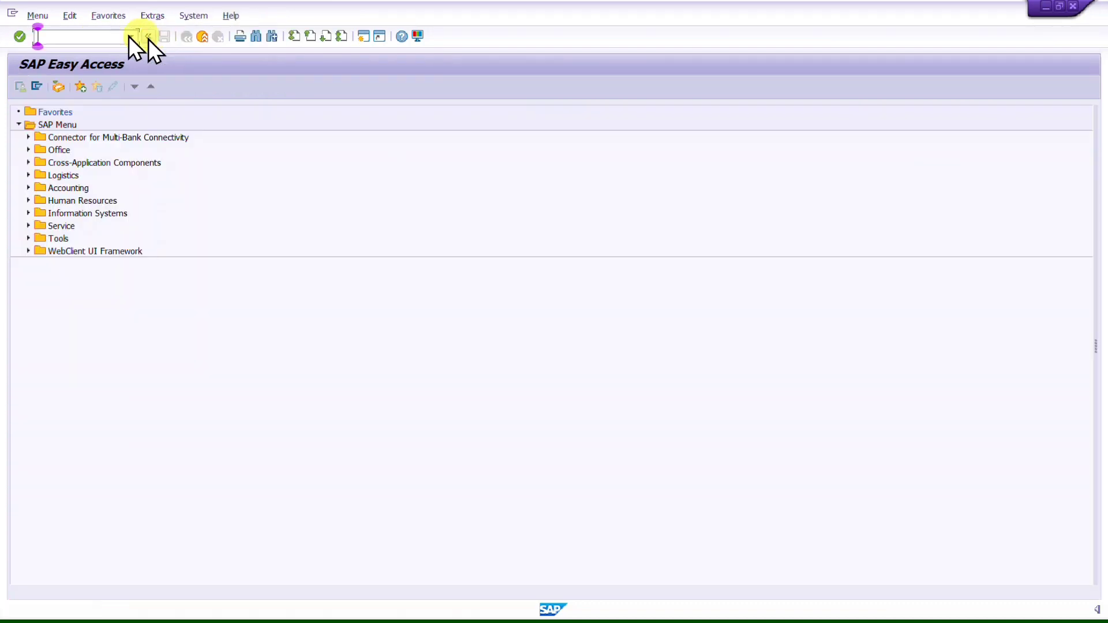
- Reopen the material's stock/requirements list with transaction MD04 and compare its planned independent requirements with the forecast requirements
{"action": "type", "text": "MD04"}
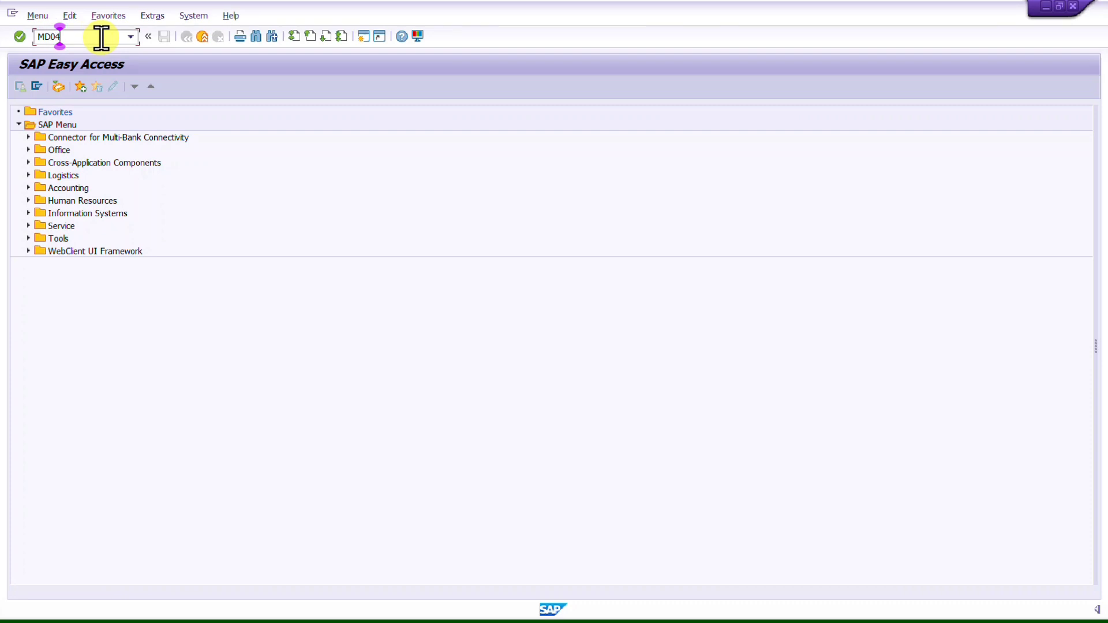
{"action": "key", "text": "Return"}
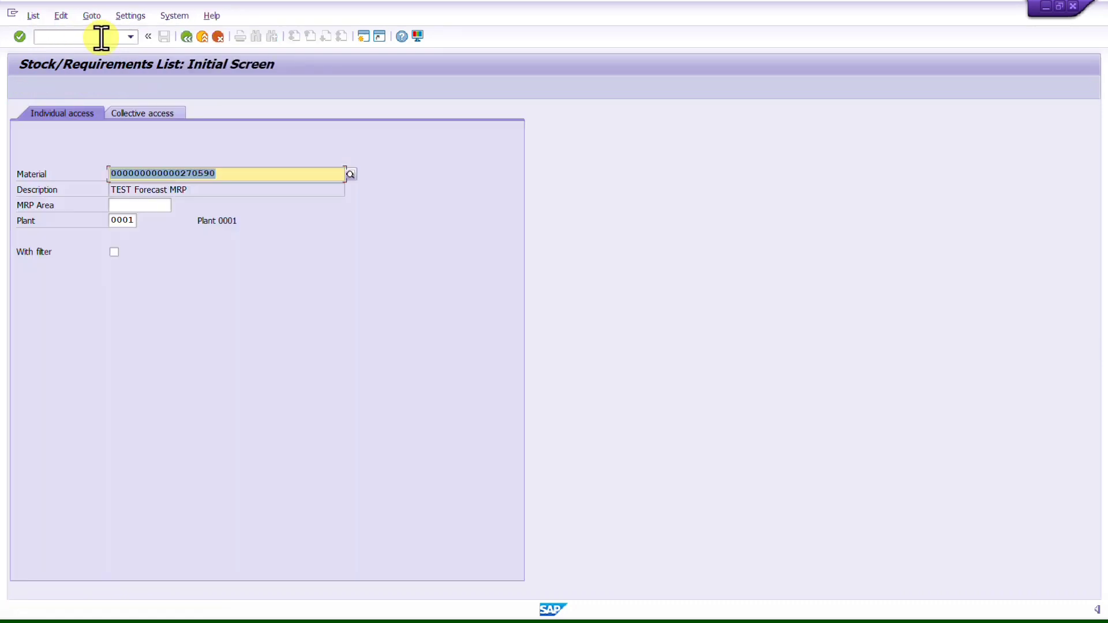
{"action": "key", "text": "Return"}
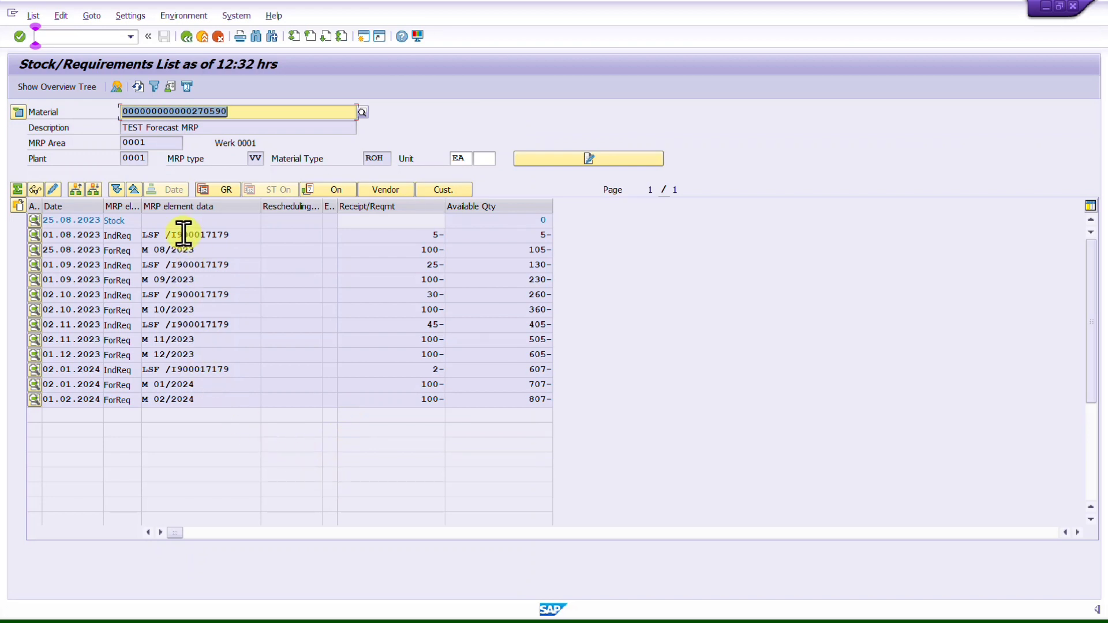
{"action": "left_click", "coordinate": [268, 327]}
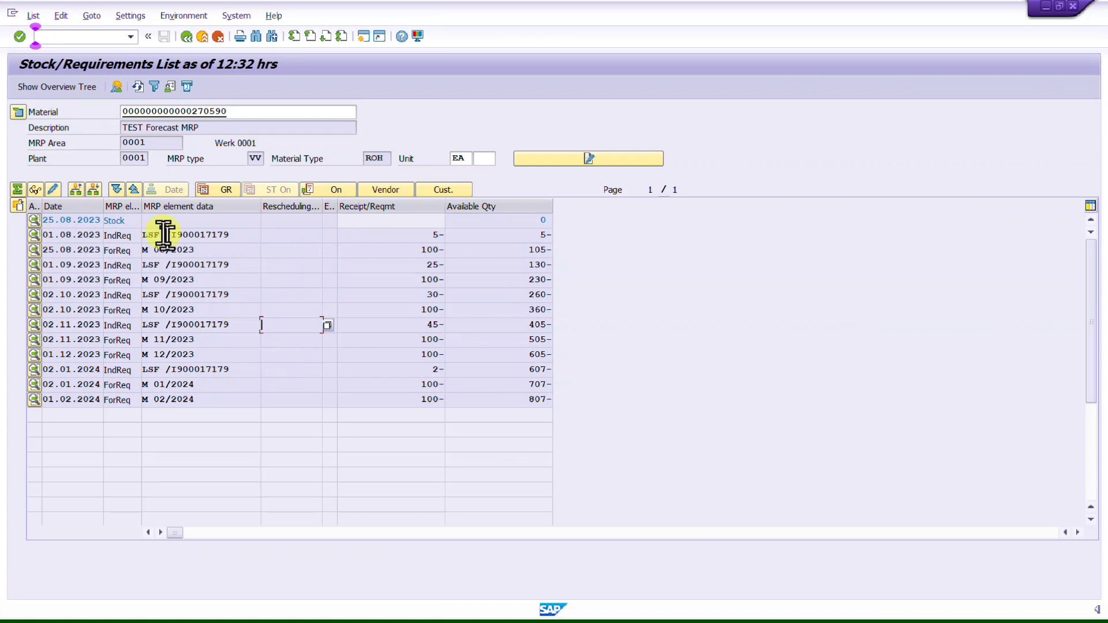
{"action": "left_click_drag", "start_coordinate": [160, 234], "coordinate": [518, 263]}
{"action": "left_click_drag", "start_coordinate": [160, 294], "coordinate": [671, 314]}
{"action": "left_click_drag", "start_coordinate": [194, 338], "coordinate": [505, 338]}
{"action": "left_click", "coordinate": [197, 355]}
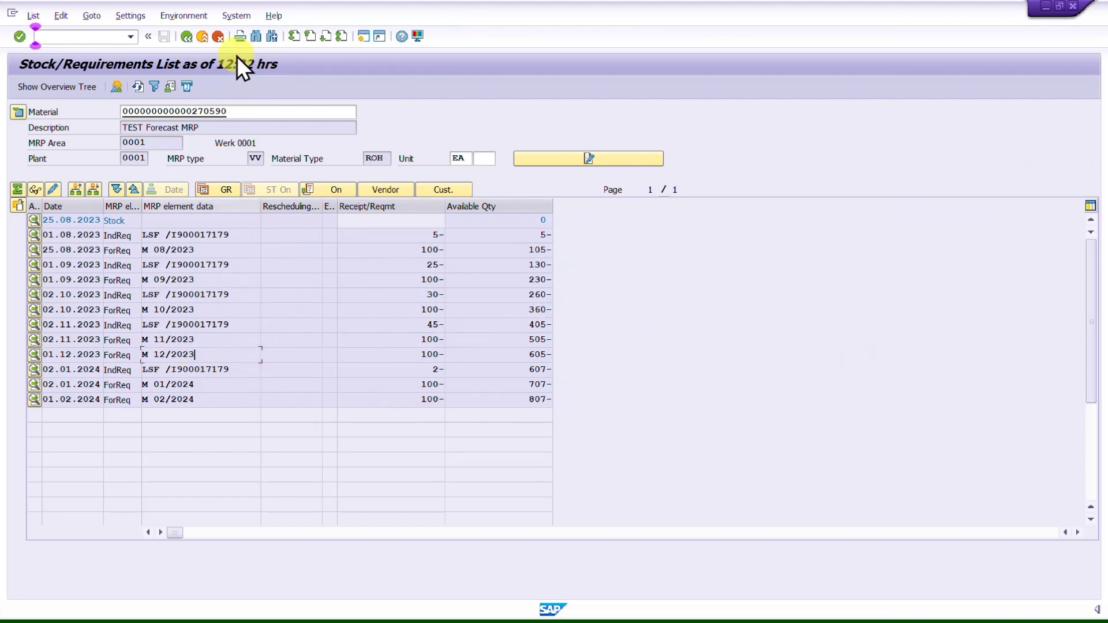
{"action": "left_click", "coordinate": [185, 38]}
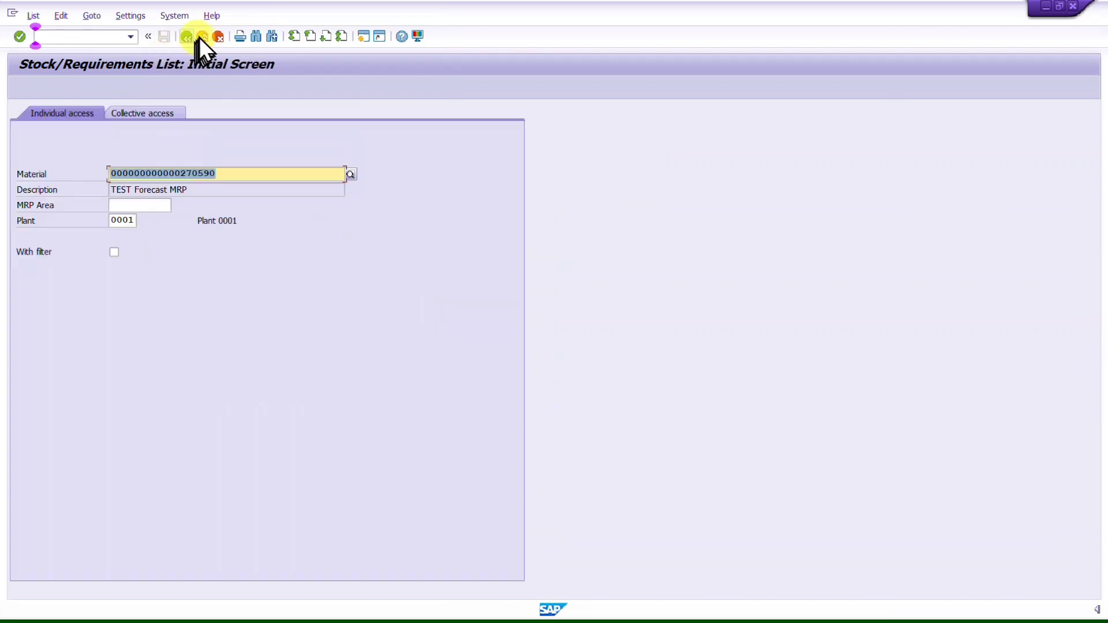
{"action": "left_click", "coordinate": [180, 36]}
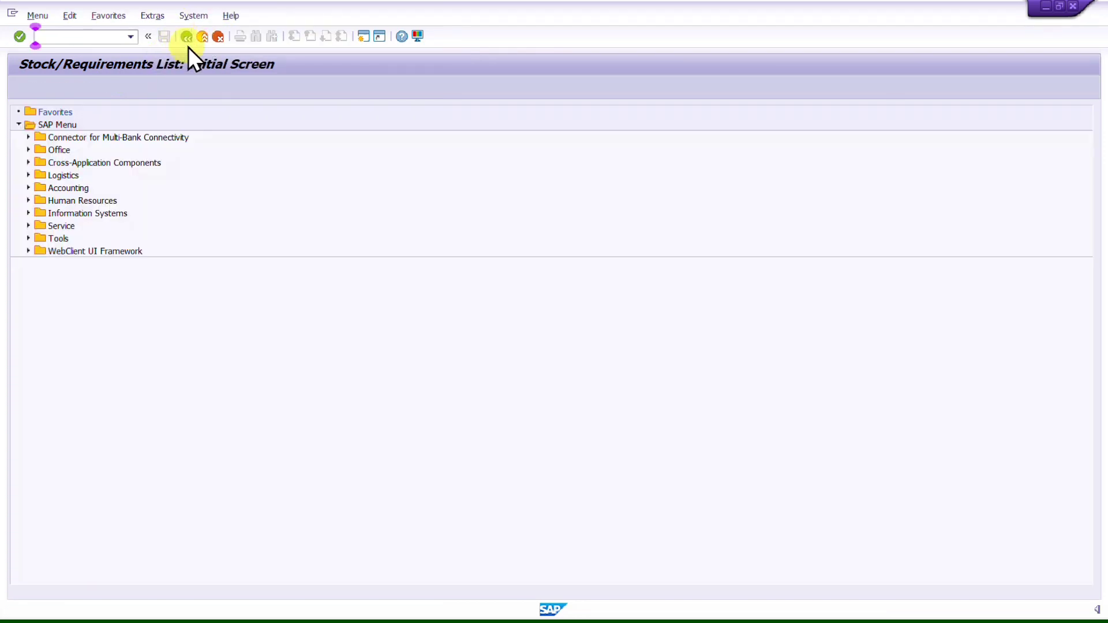
- Run single-item, single-level MRP with transaction MD03 for the material in plant 0001, displaying the results prior to saving
{"action": "type", "text": "MD03"}
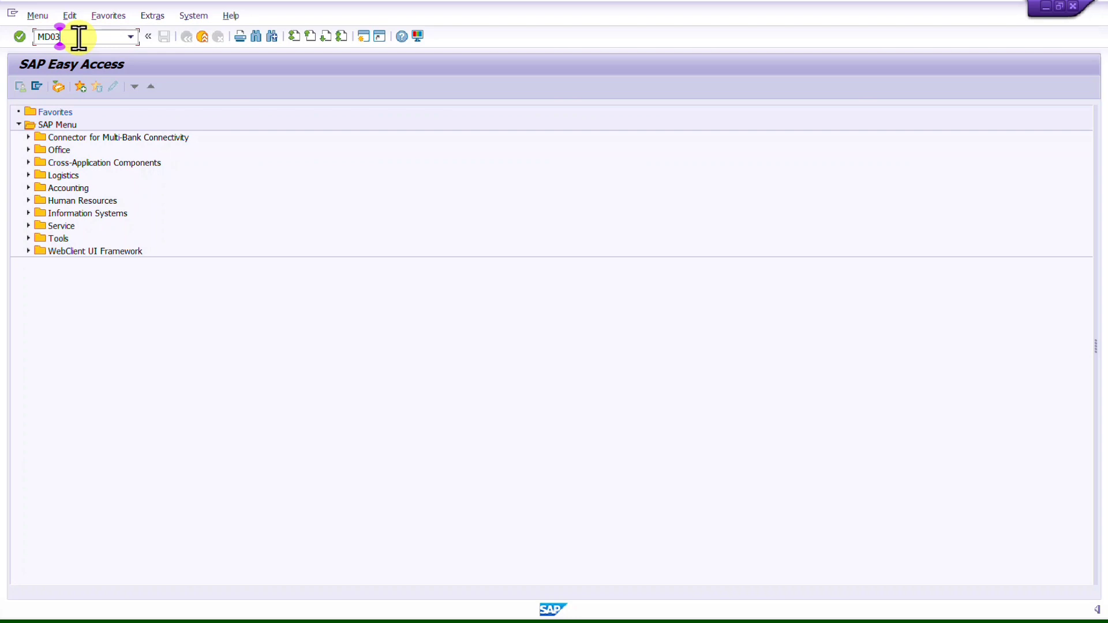
{"action": "key", "text": "Return"}
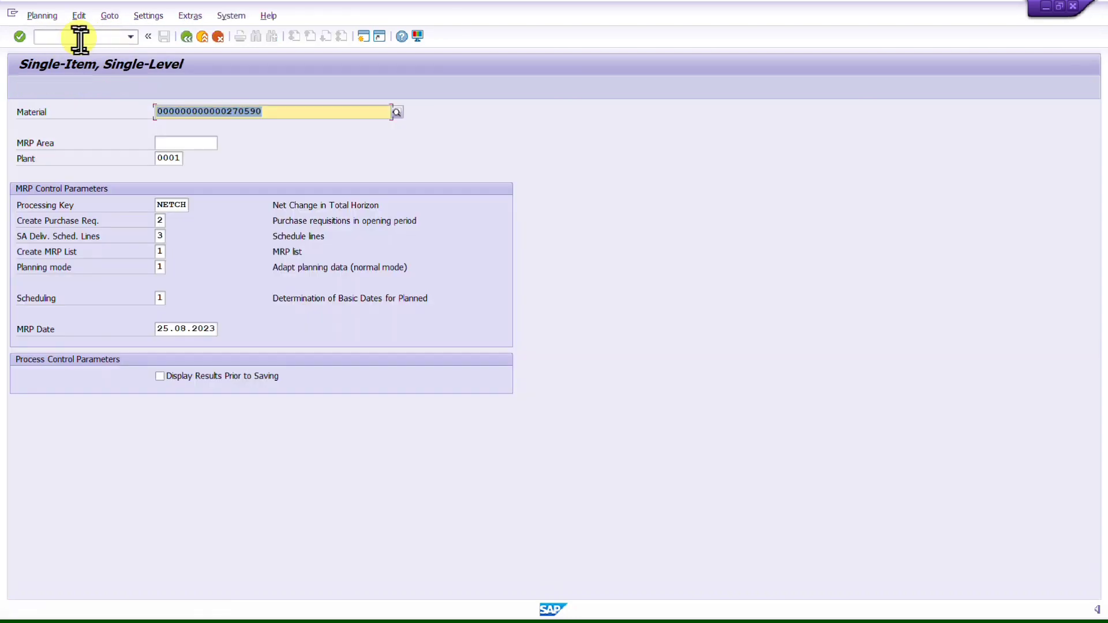
{"action": "left_click", "coordinate": [178, 379]}
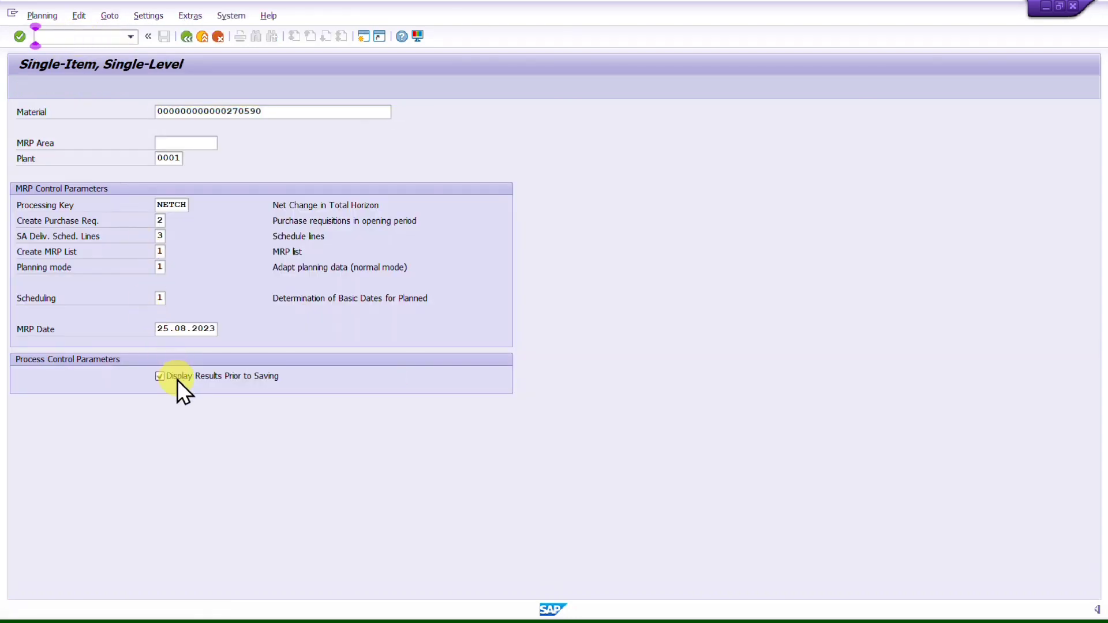
{"action": "key", "text": "Return"}
{"action": "key", "text": "Return"}
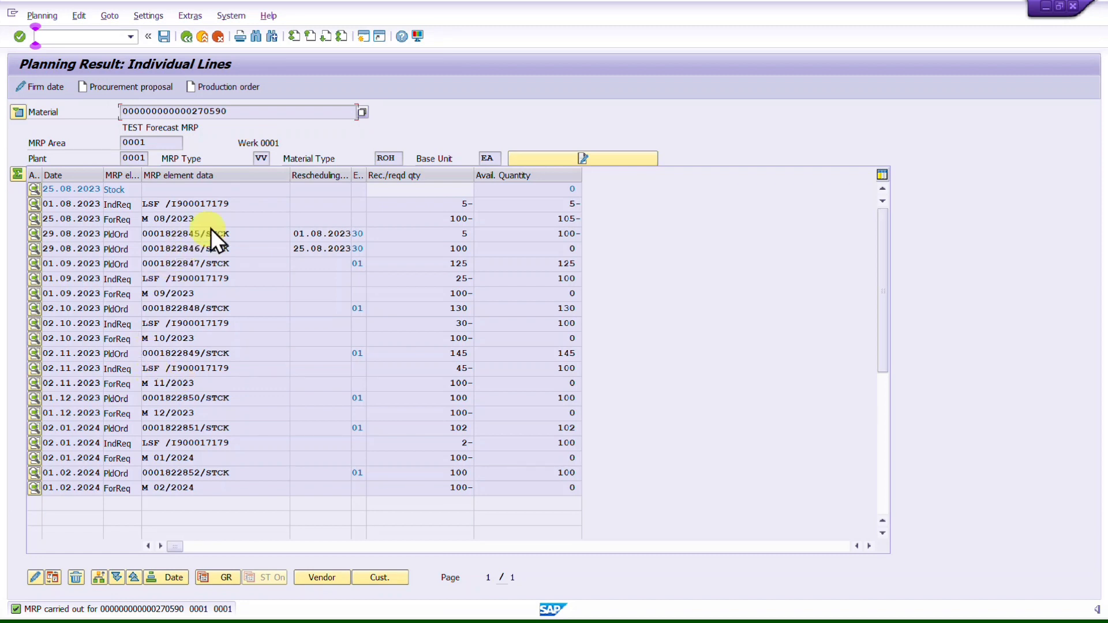
- Review the planned orders against the independent and forecast requirements, discard the planning result without saving and leave the transaction
{"action": "left_click", "coordinate": [283, 206]}
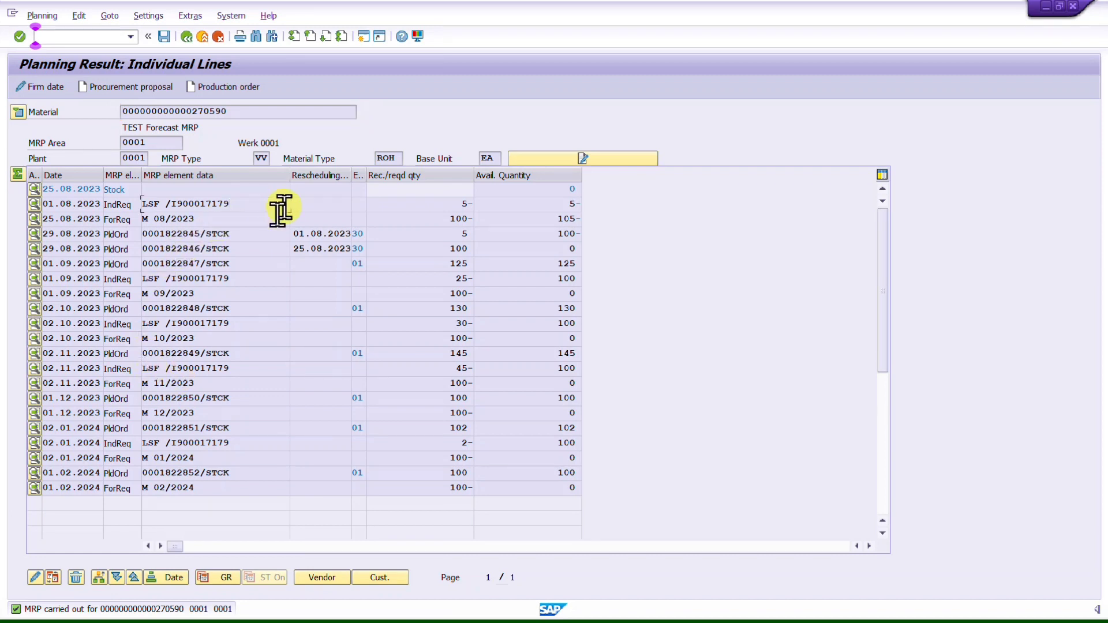
{"action": "scroll", "coordinate": [228, 510], "scroll_direction": "down", "scroll_amount": 5}
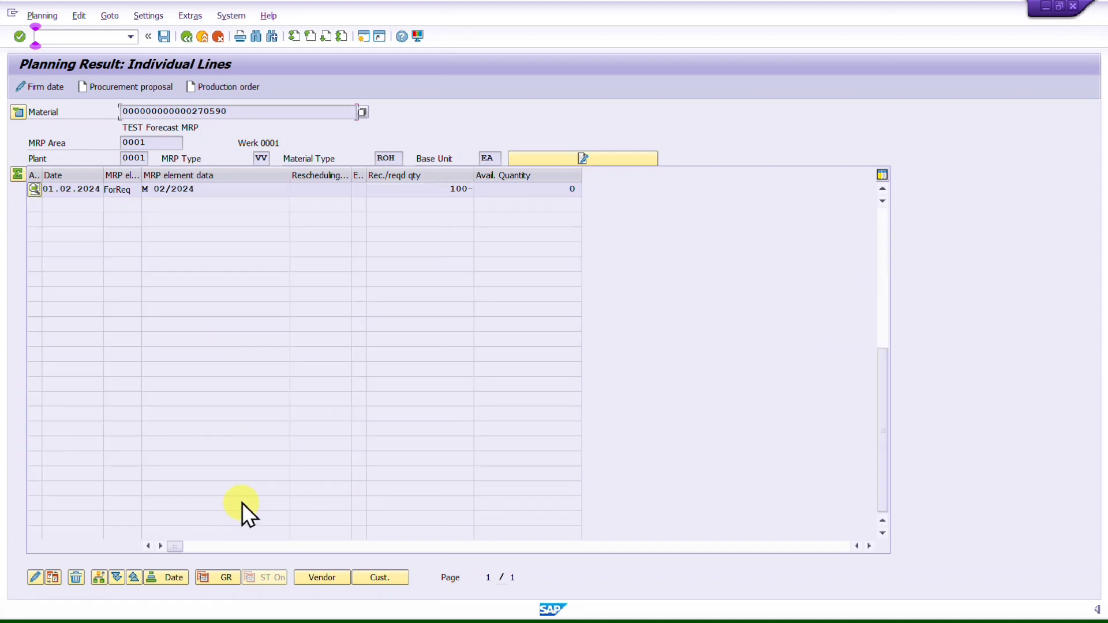
{"action": "scroll", "coordinate": [373, 410], "scroll_direction": "up", "scroll_amount": 3}
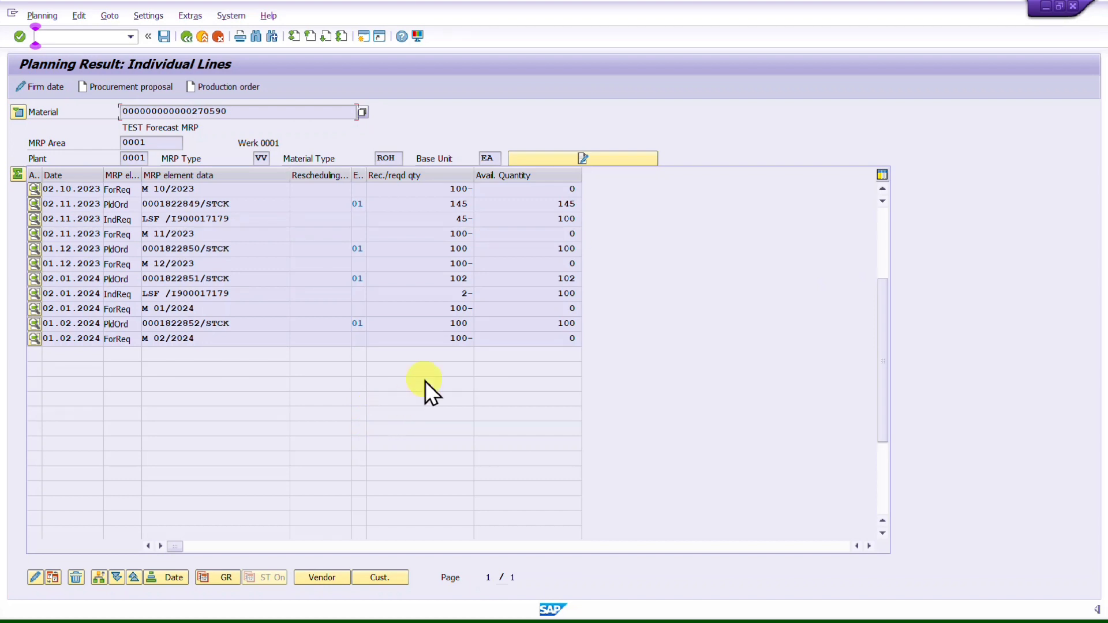
{"action": "left_click", "coordinate": [188, 36]}
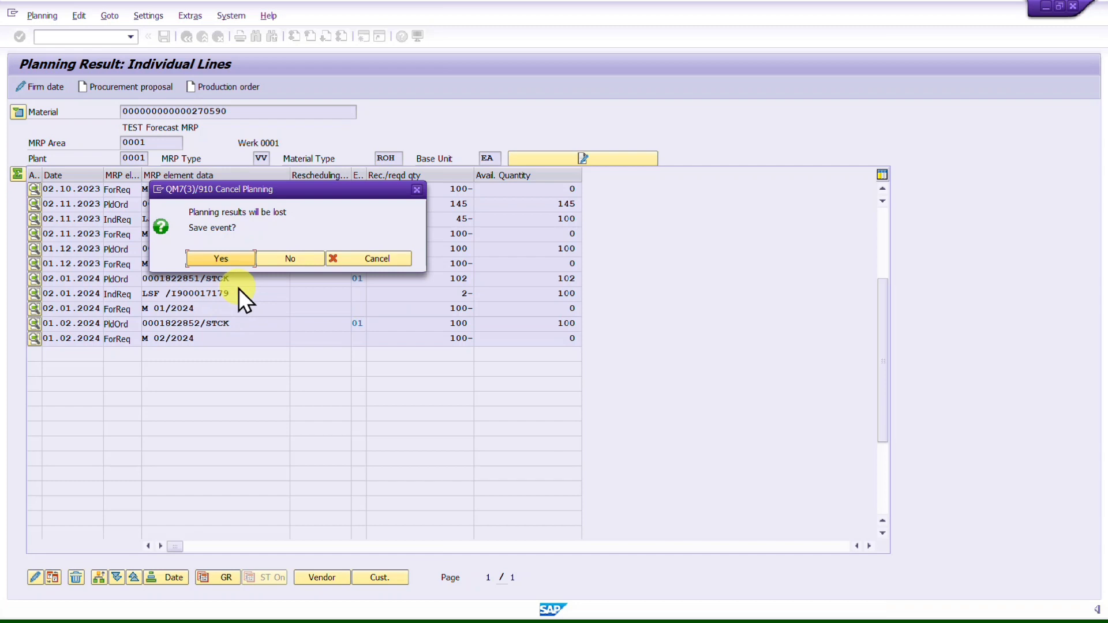
{"action": "left_click", "coordinate": [309, 258]}
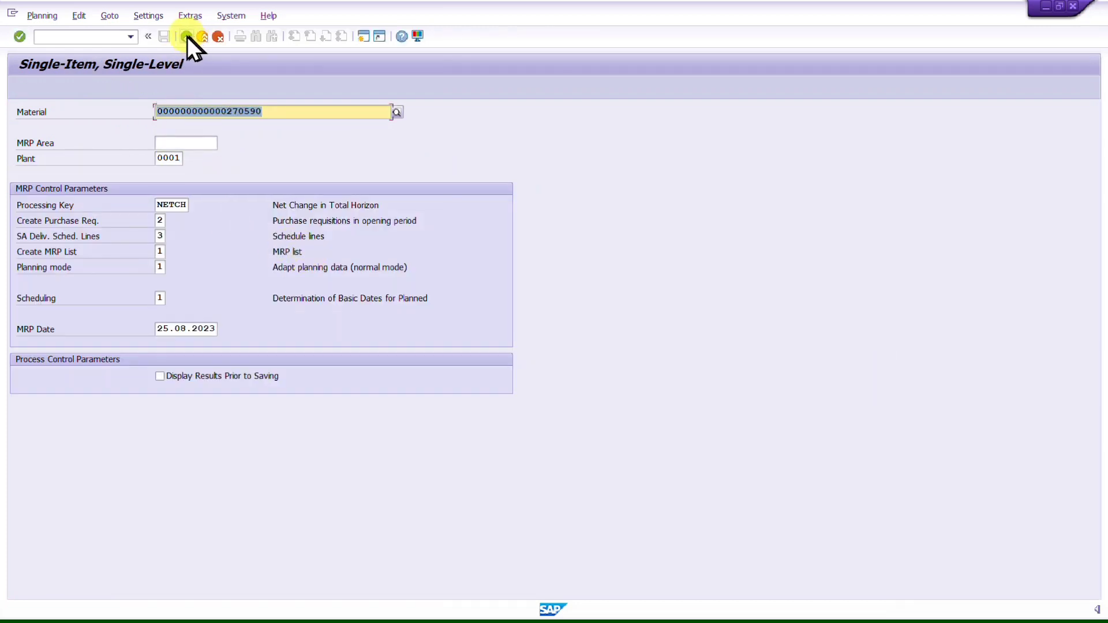
{"action": "left_click", "coordinate": [186, 36]}
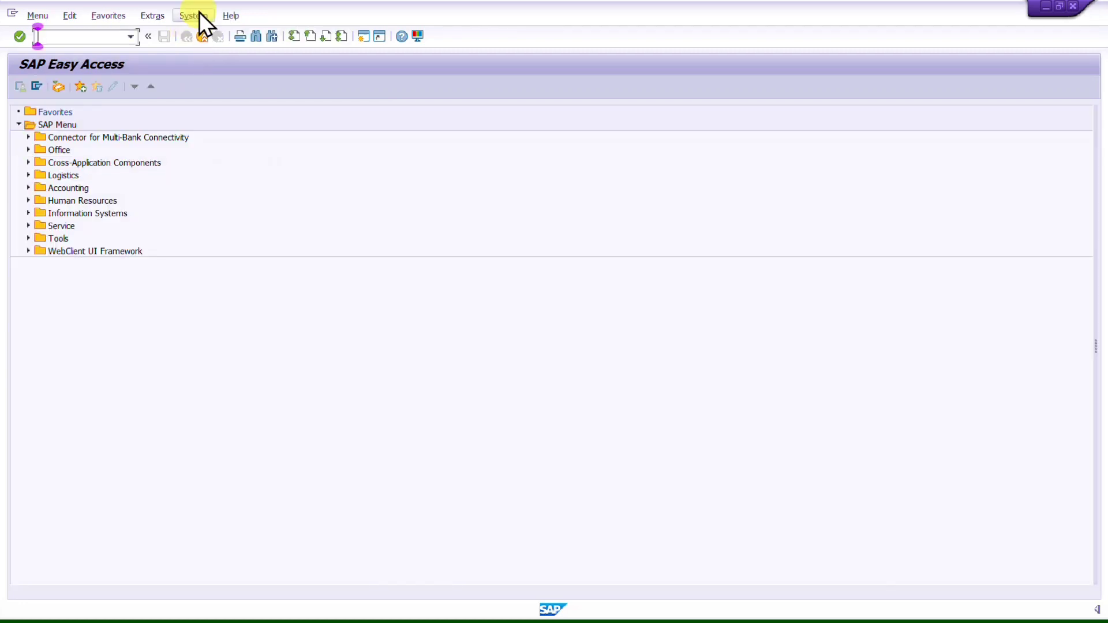